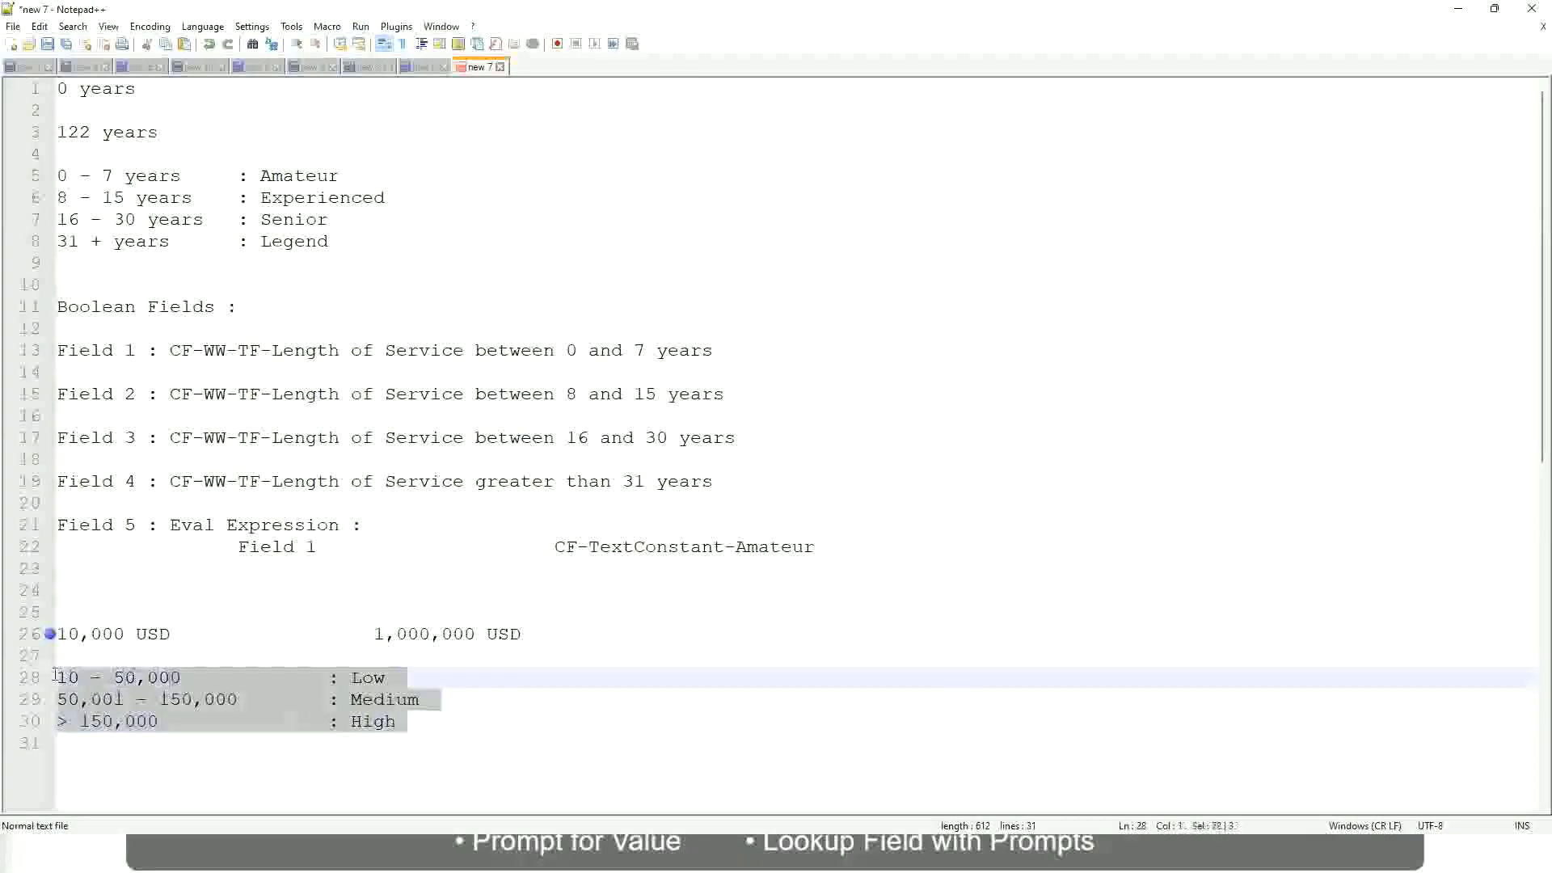
- Replace the salary-range lines with 'If the First name starts with : A - G : A Listers'
left_click(283, 721)
left_click_drag(430, 721, 27, 621)
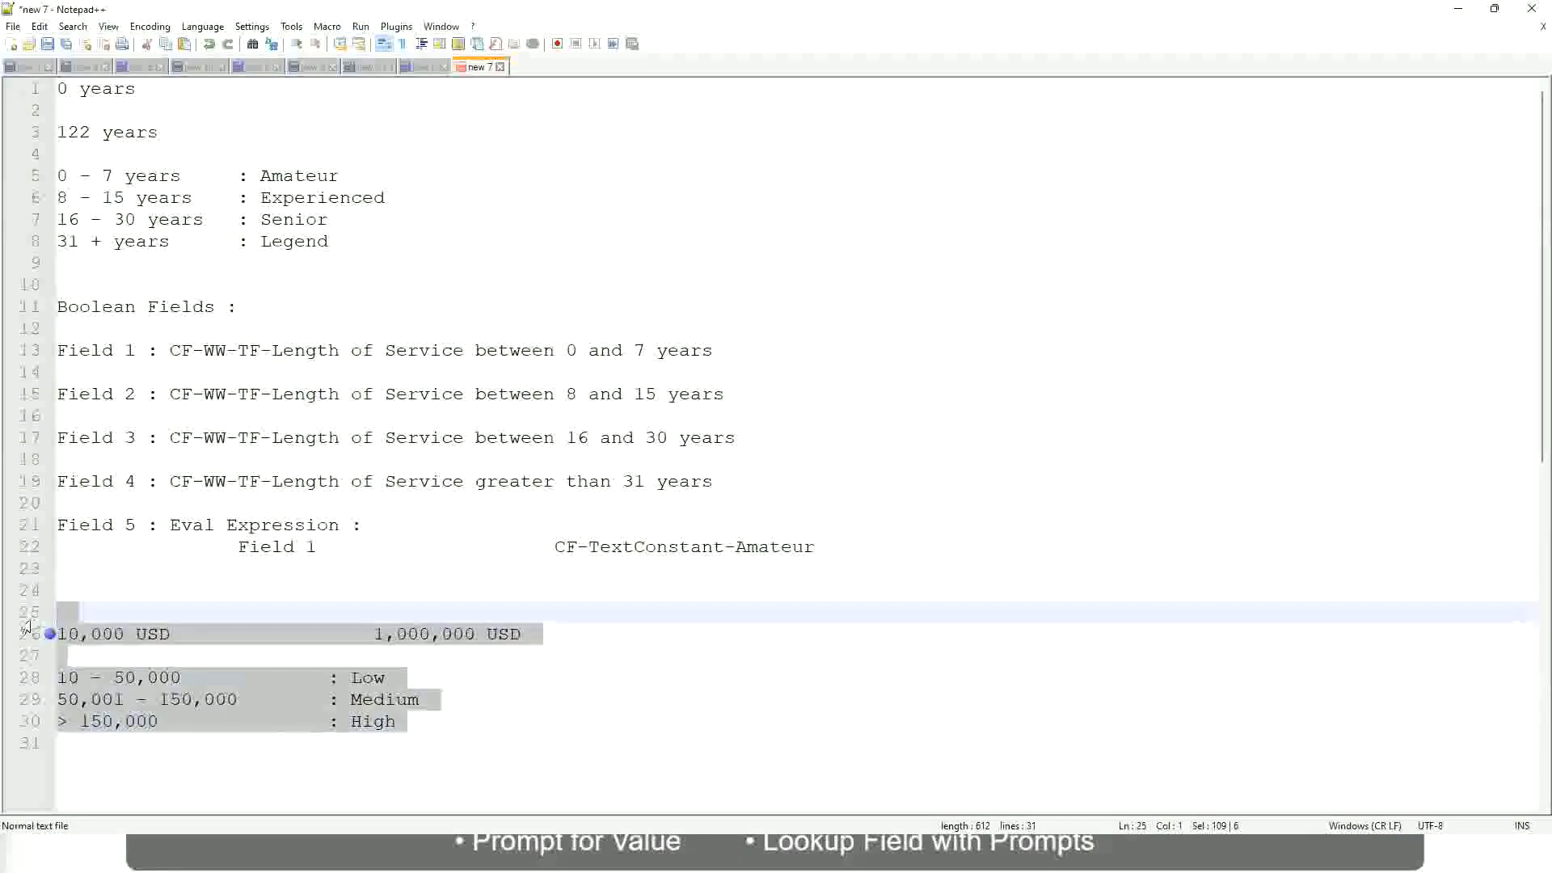
type("If the First name ")
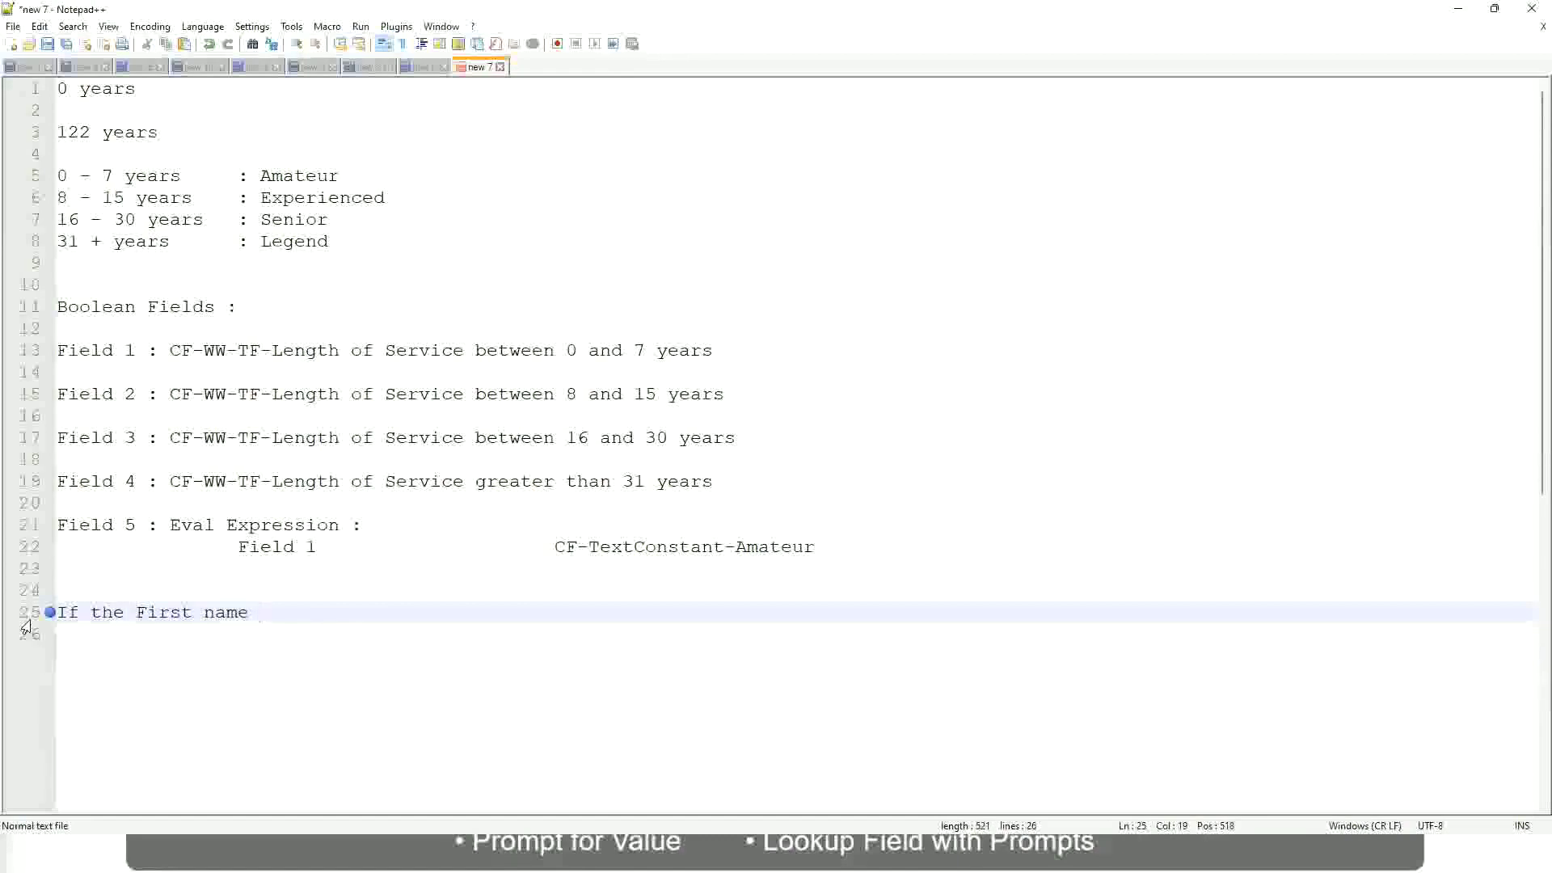
type("starts wi")
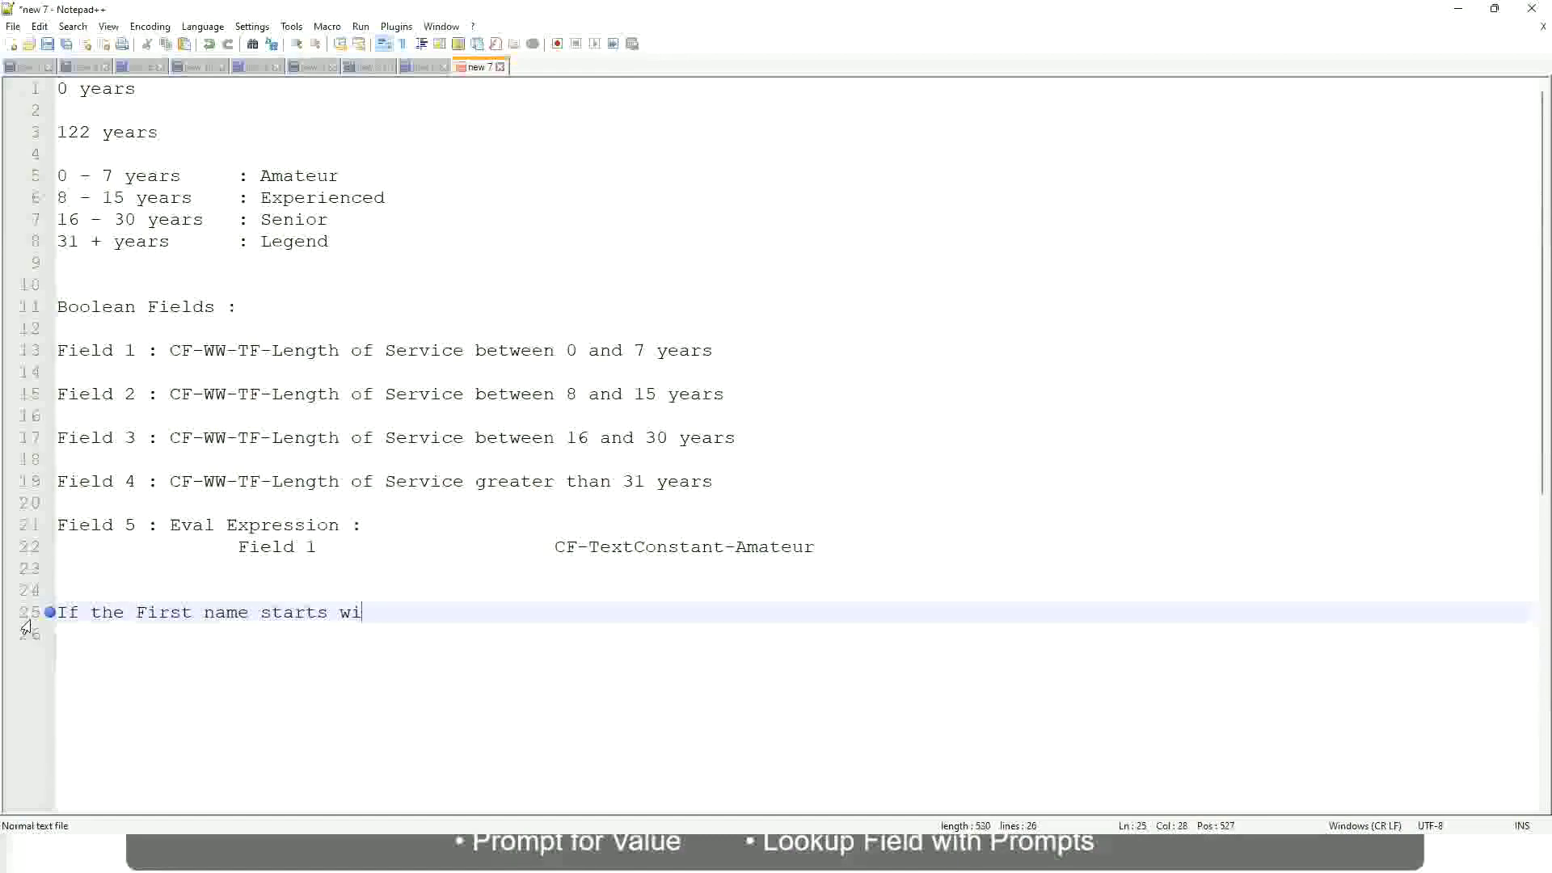
type("th : A - ")
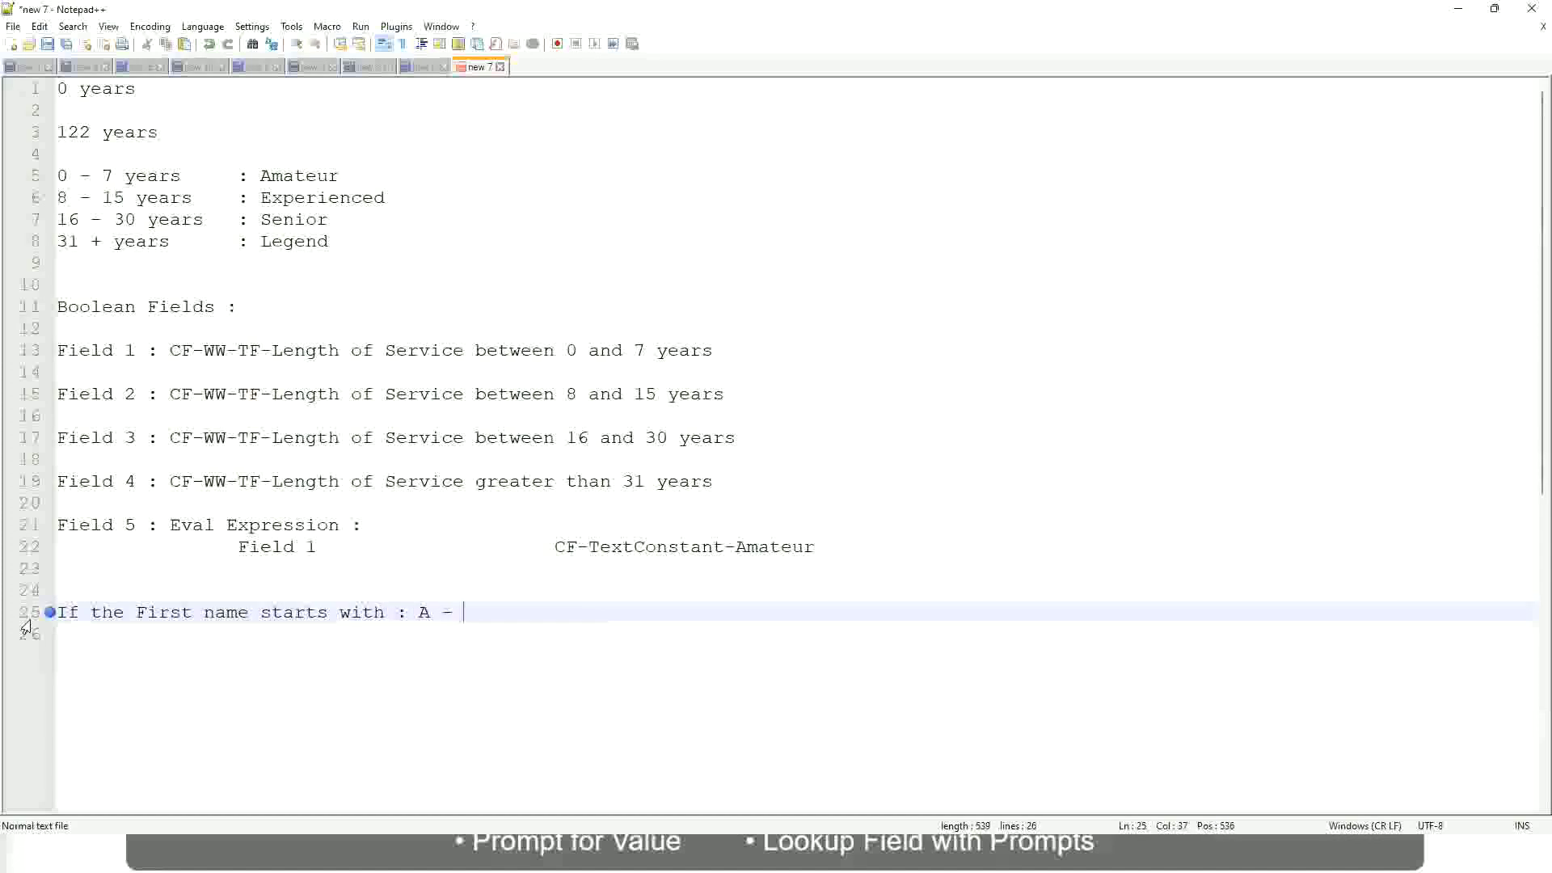
type("G ")
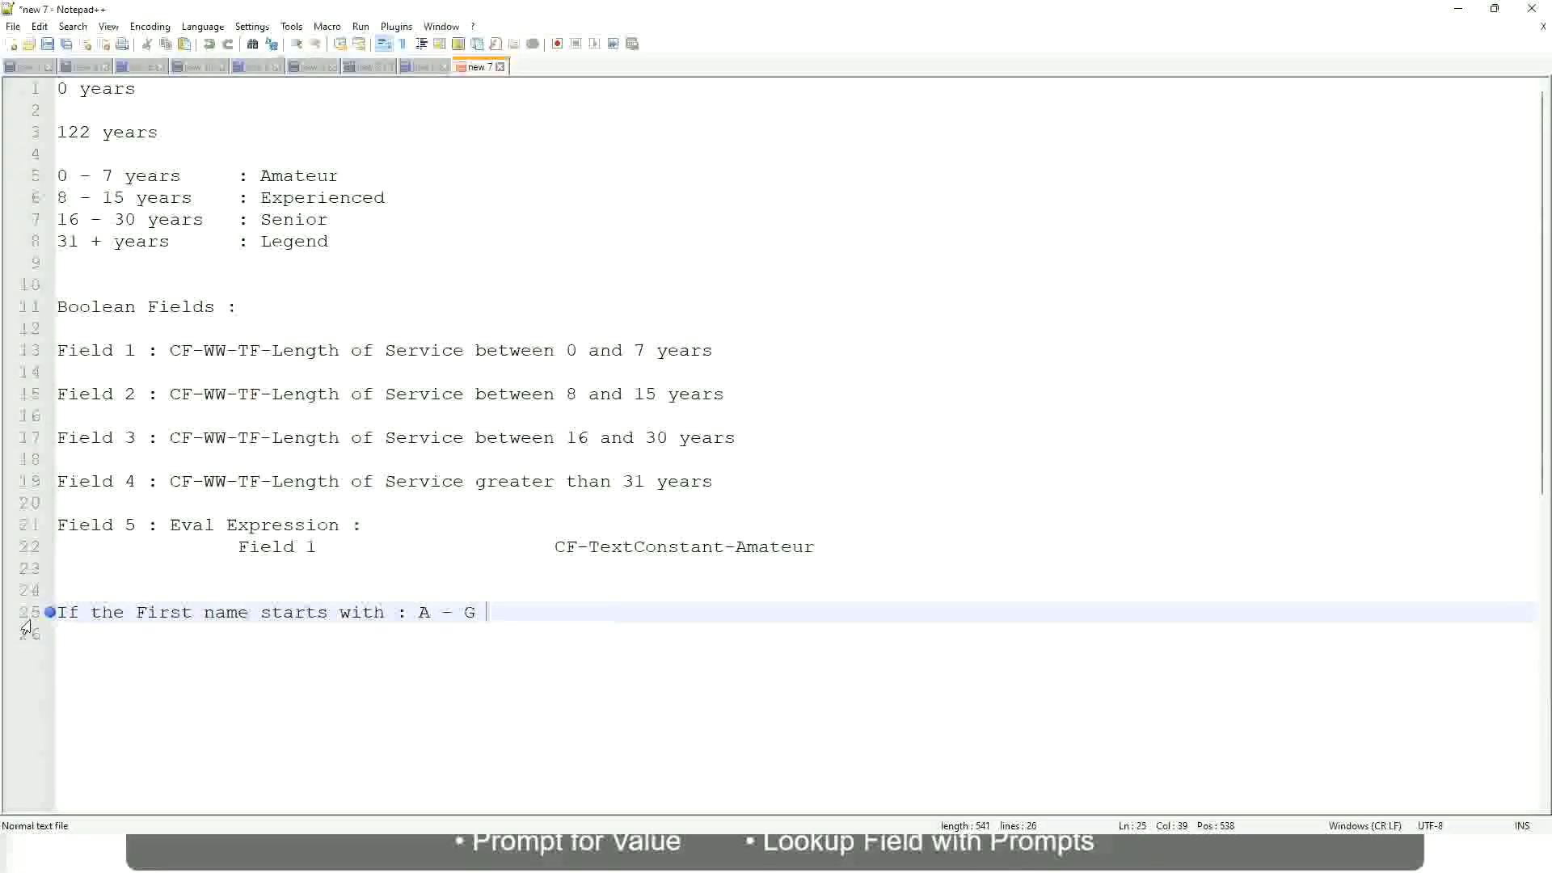
type(":")
key("Tab")
type("A lI")
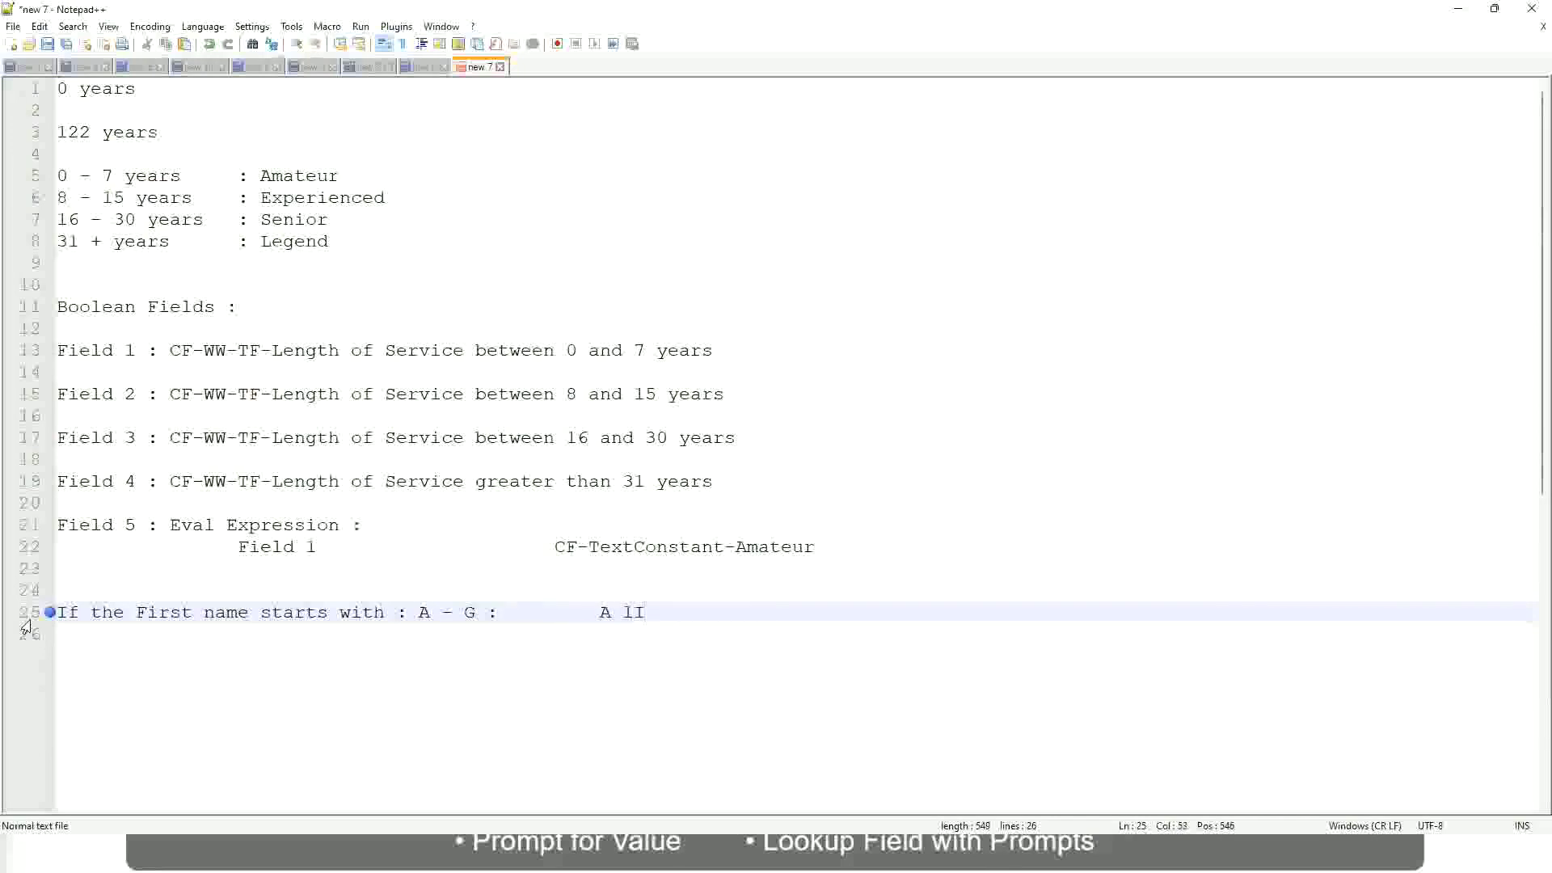
key("BackSpace")
key("BackSpace")
type("Listers")
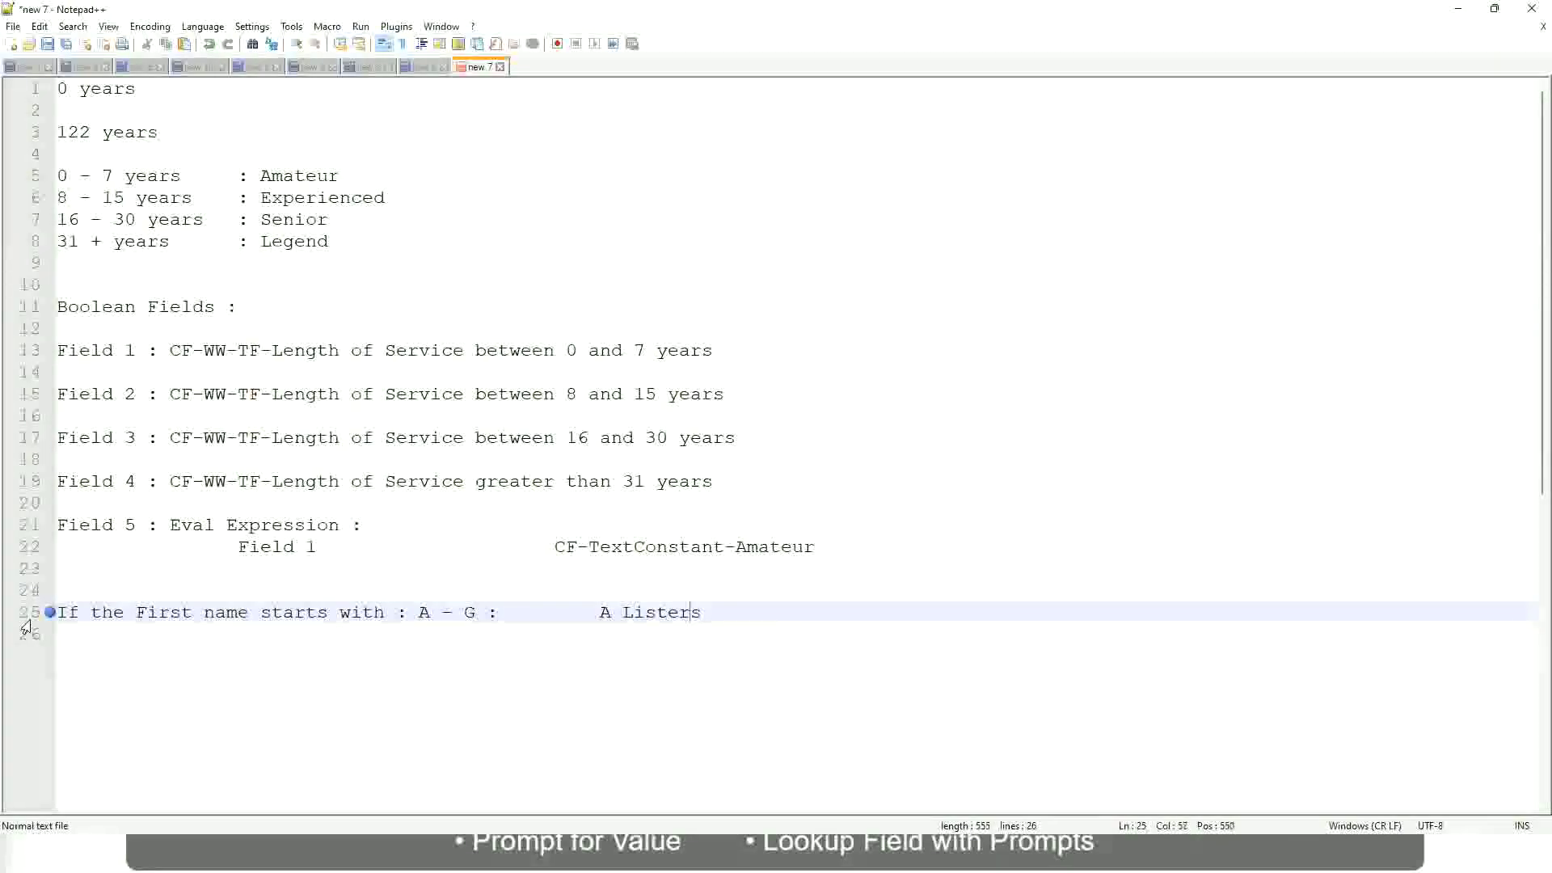
- Wrap A Listers in quotes and start a new line below the rule
key("ctrl+Left")
key("ctrl+Left")
type("\"")
key("BackSpace")
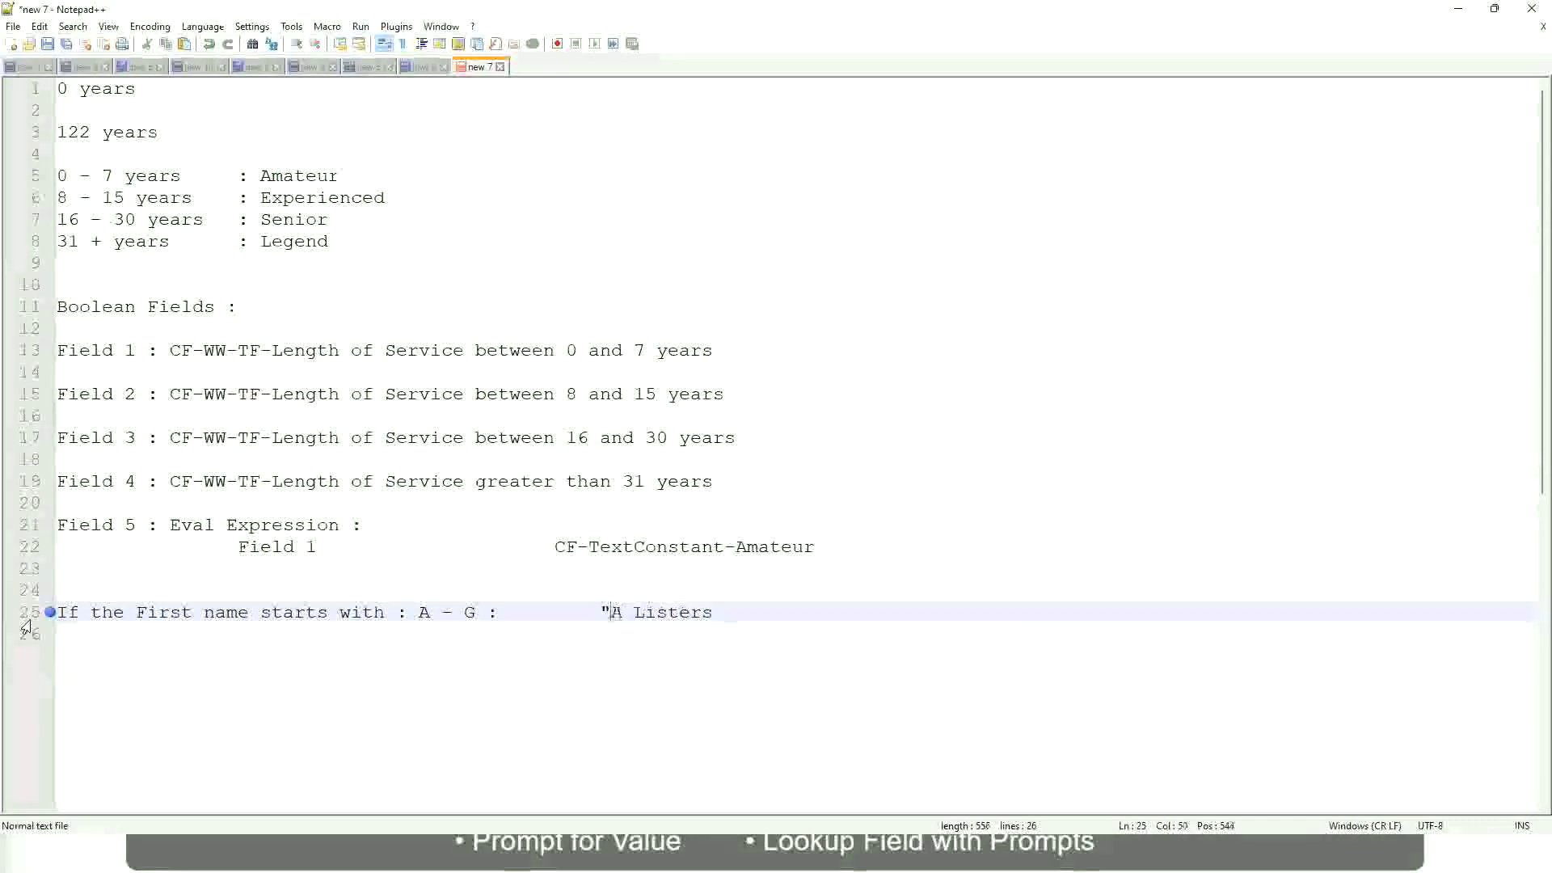
key("Right")
key("Right")
key("Right")
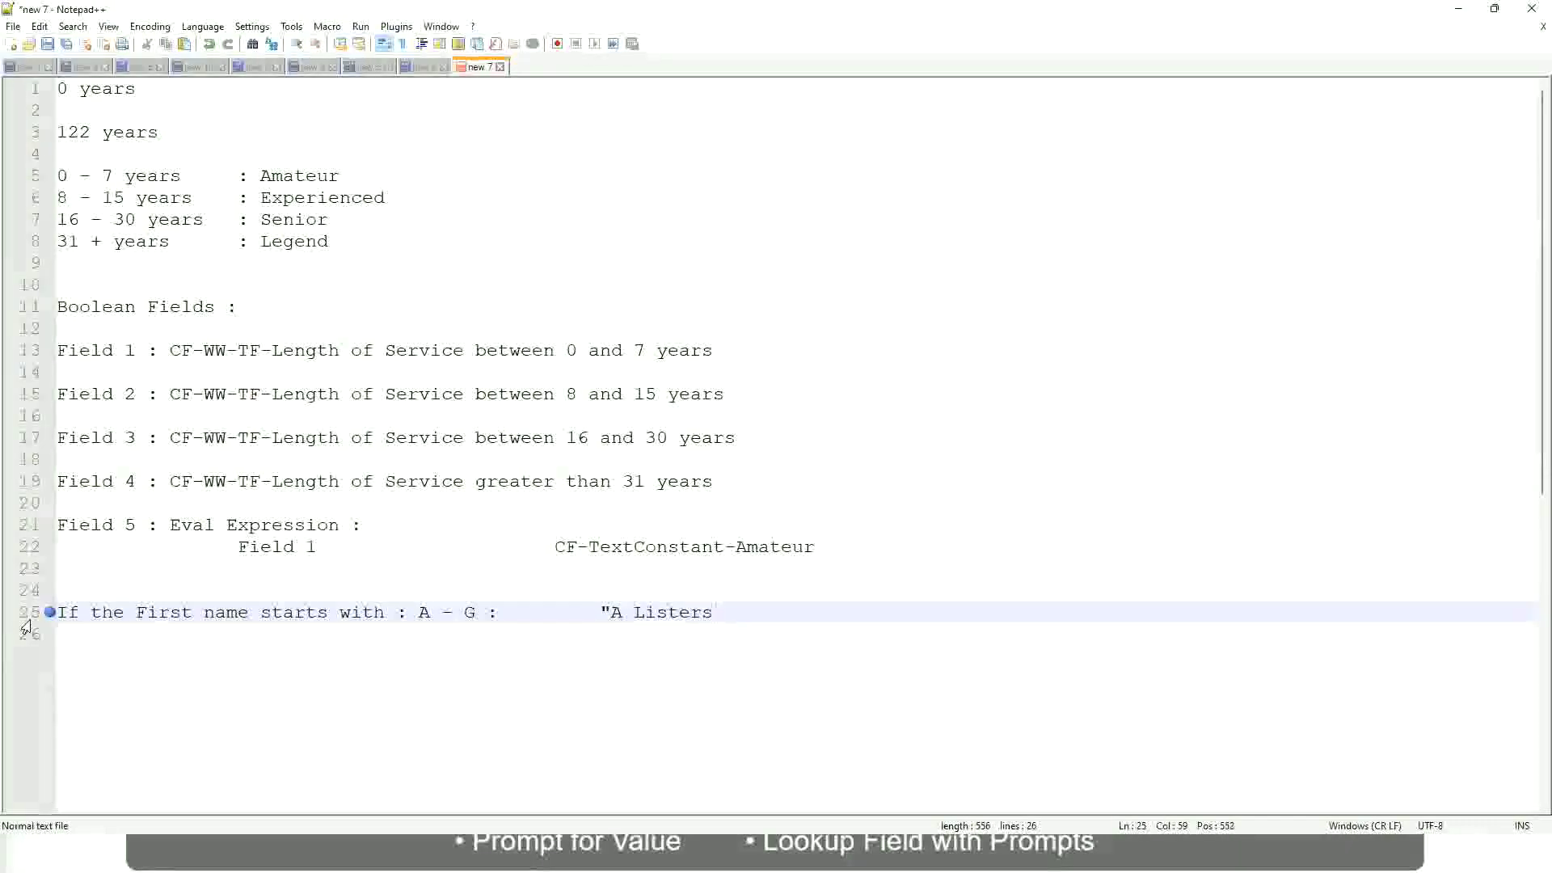
key("Return")
key("BackSpace")
type("\"")
key("Delete")
key("Return")
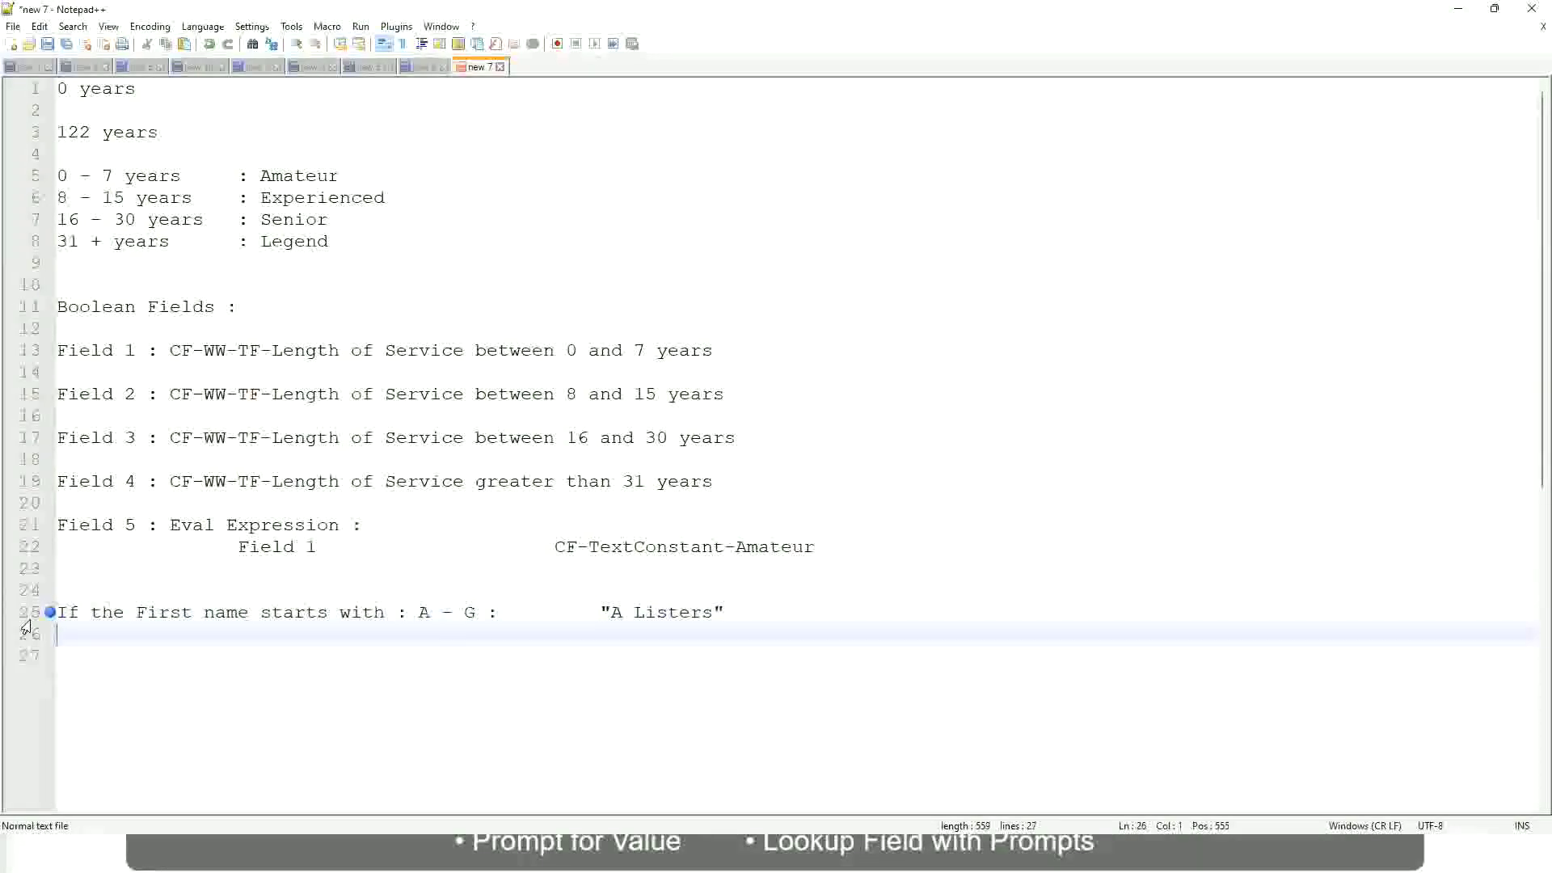
- Add the tab-aligned line H - P : "His Majesty"
type("H -")
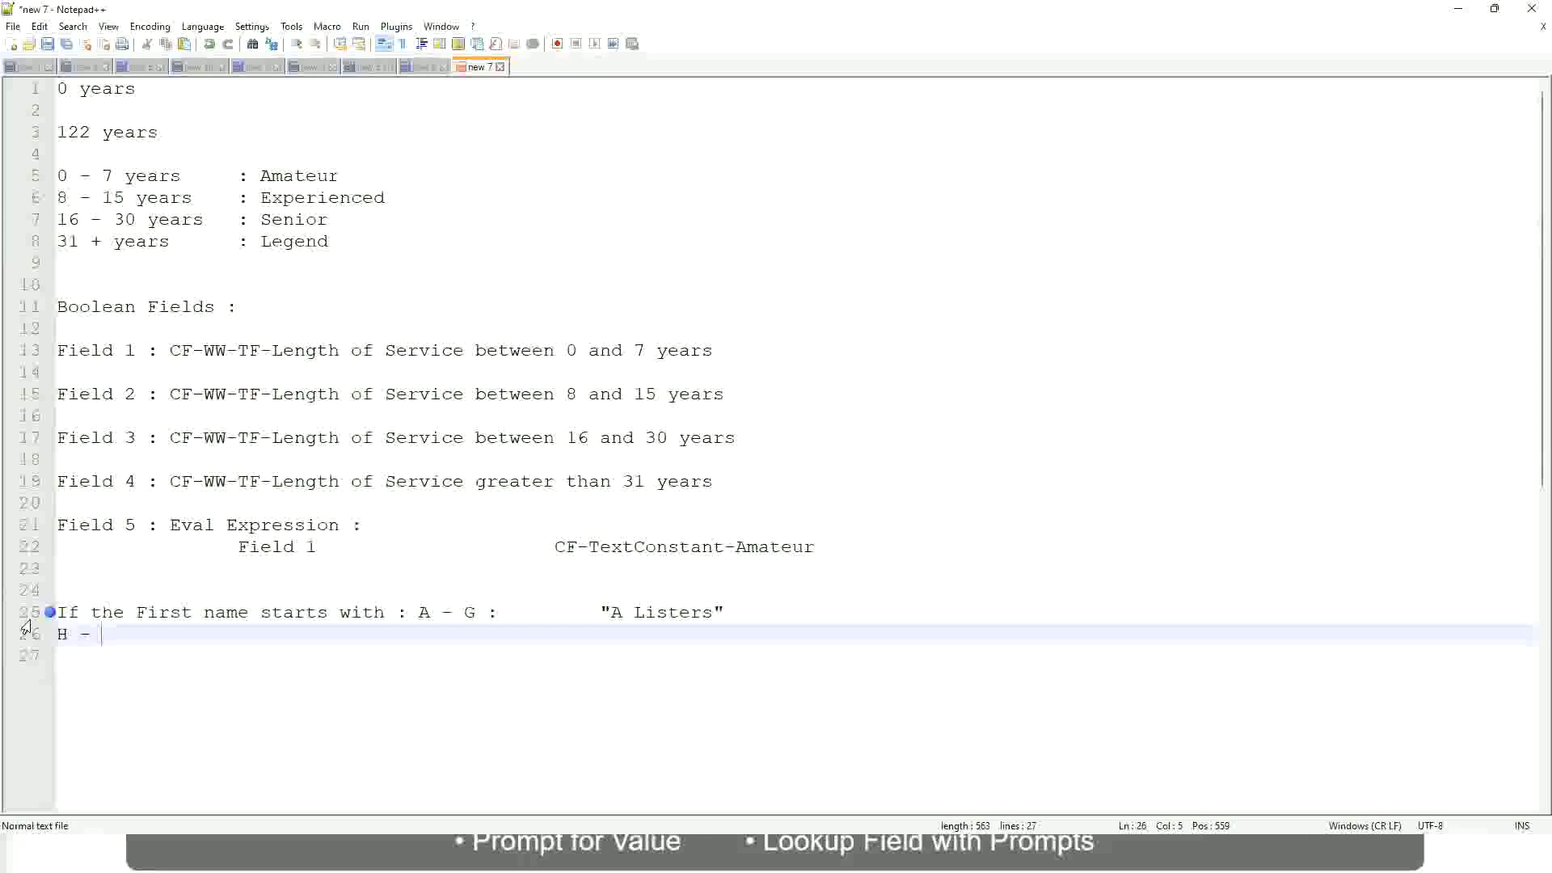
type("P")
key("Tab")
key("Tab")
key("Tab")
key("Tab")
key("Tab")
key("Tab")
key("Tab")
key("Tab")
key("Tab")
type(":")
key("Tab")
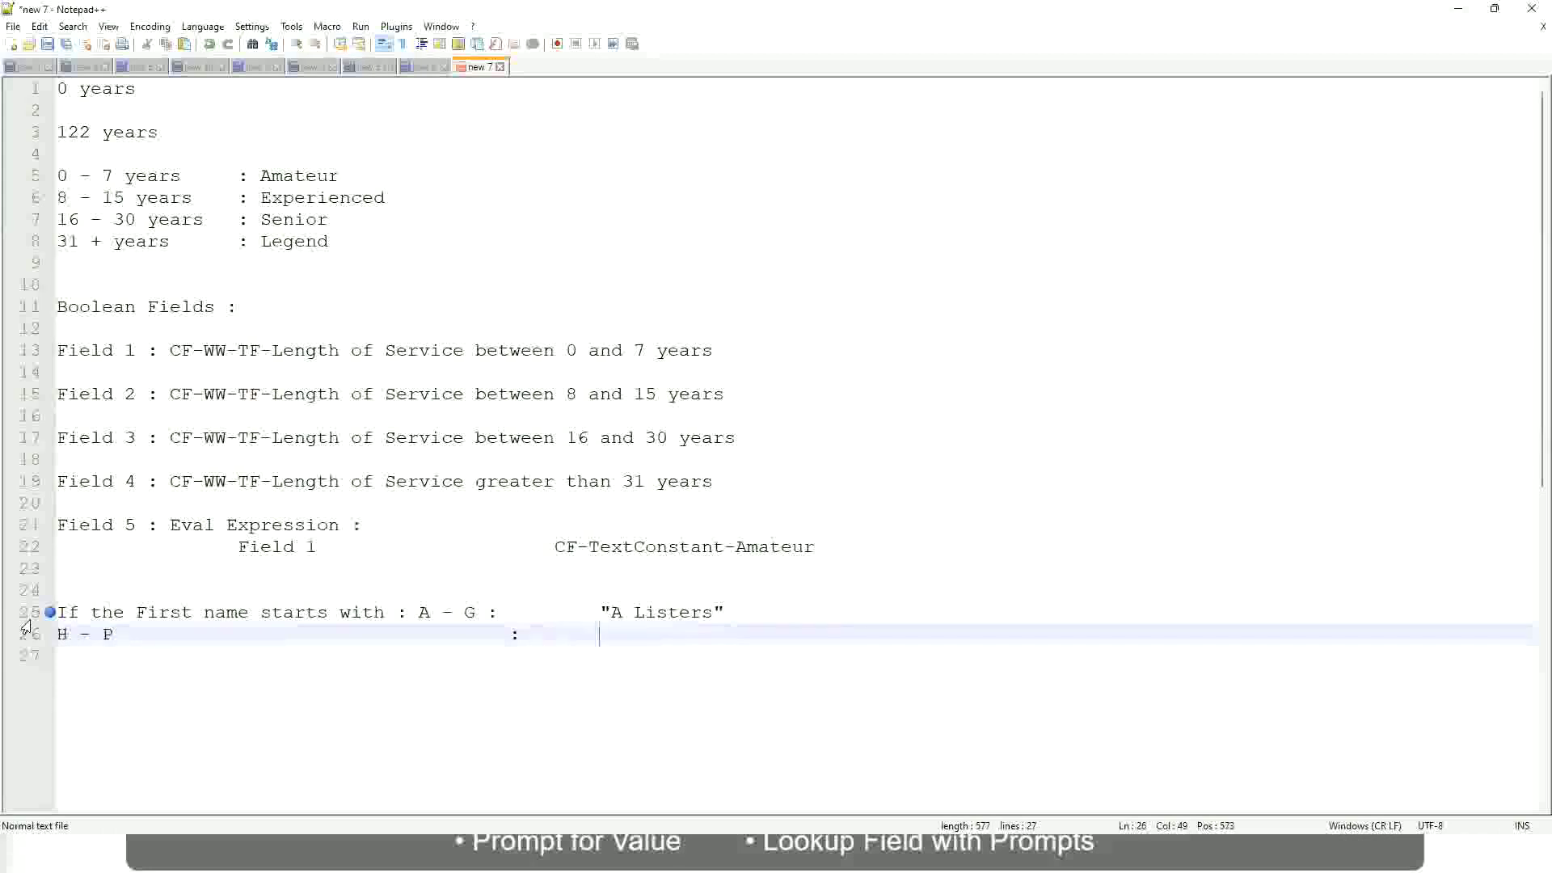
type("\"His Majesty")
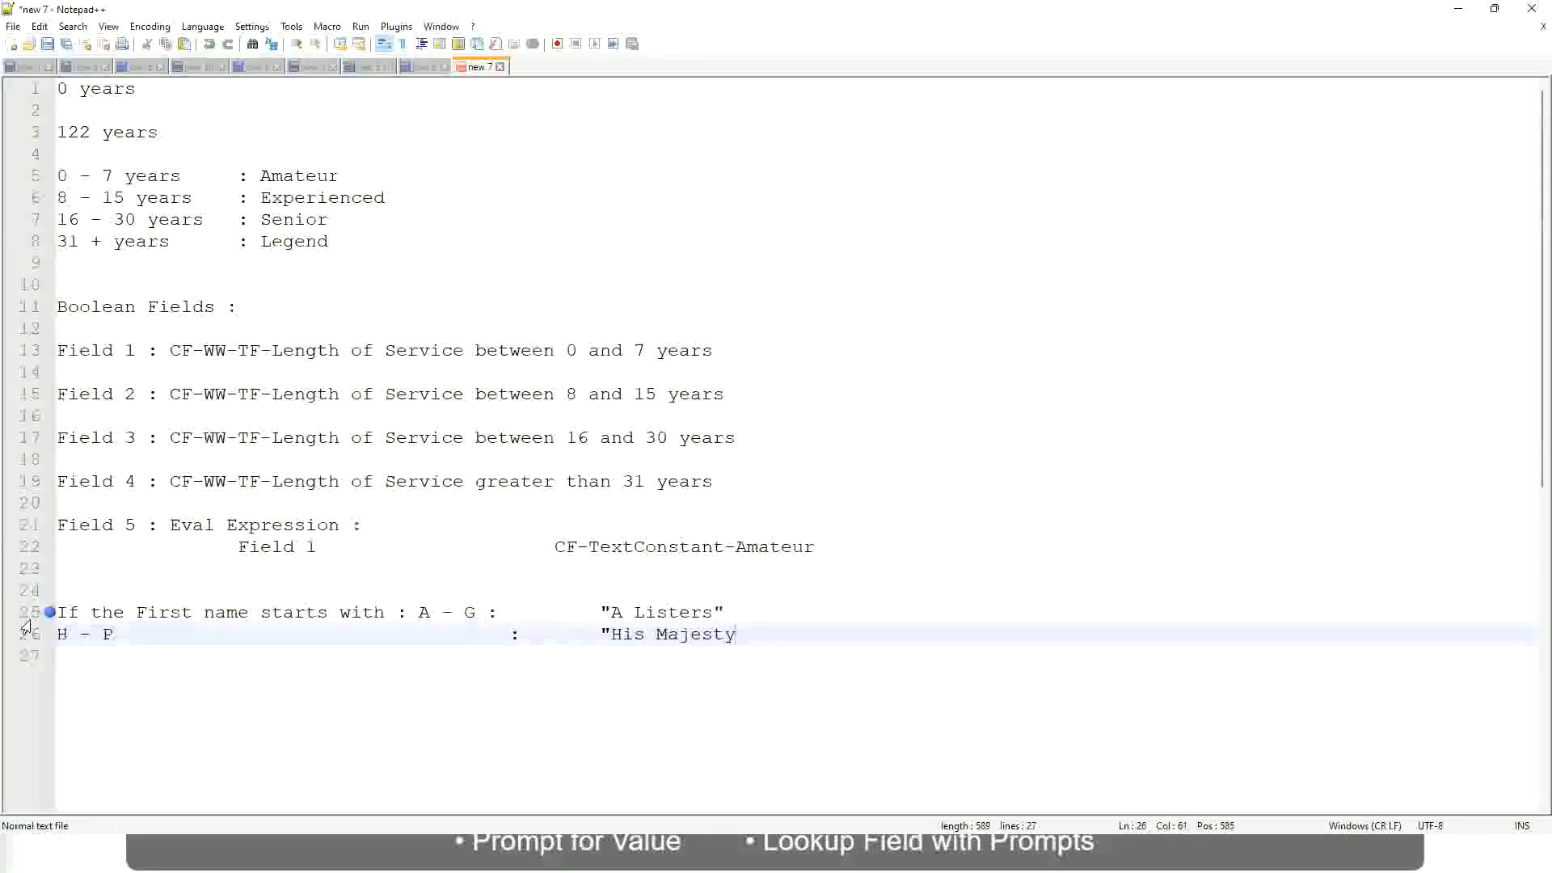
type("\"")
key("Return")
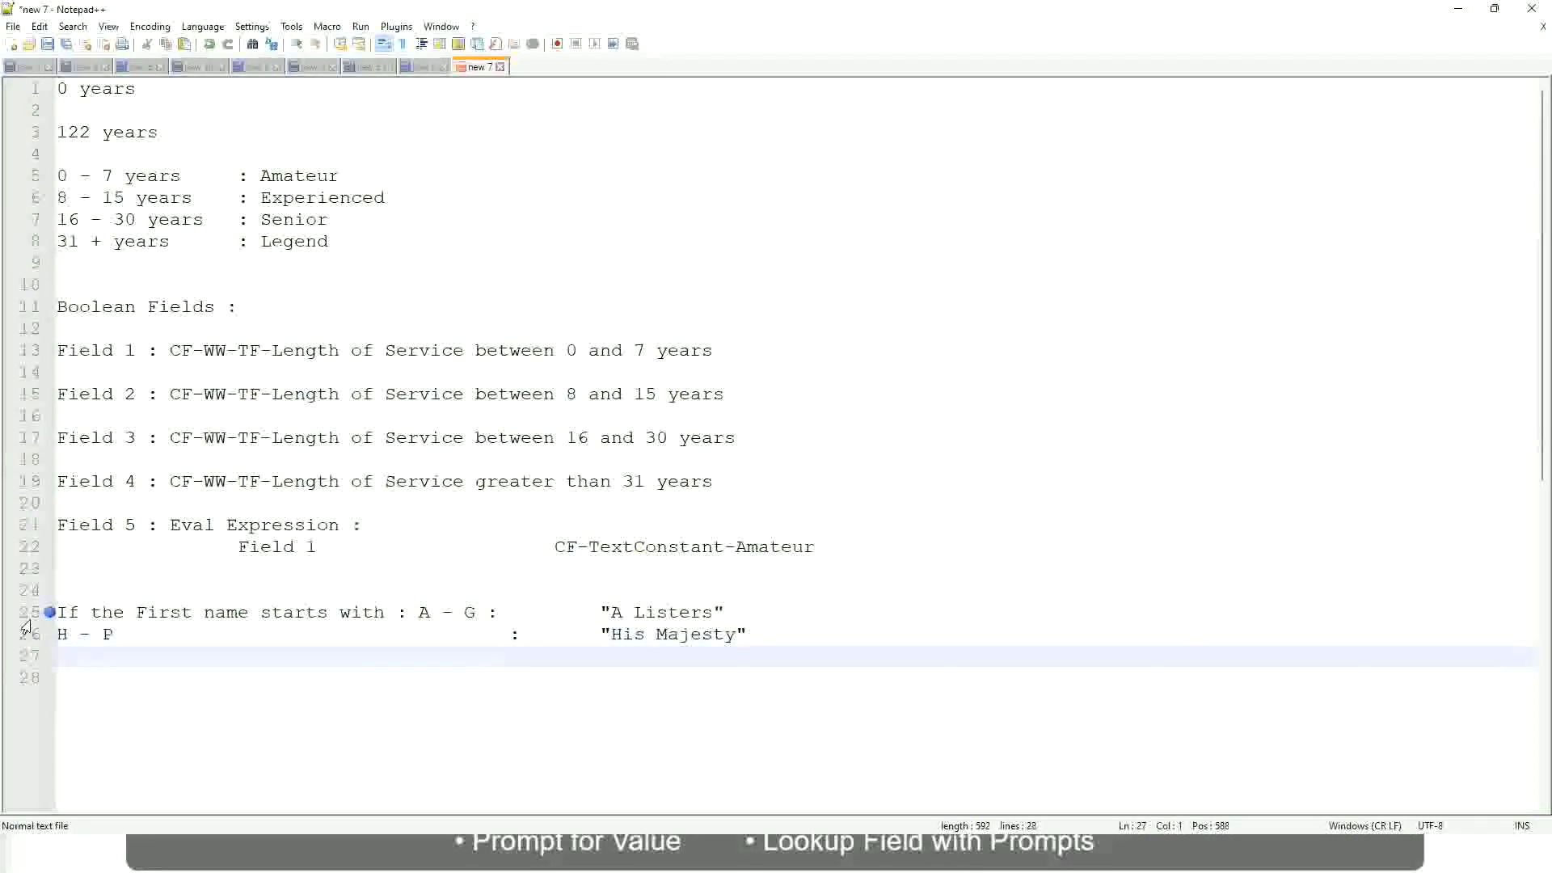
- Add the line L - Z : "Lords" below it
type("L - Z")
key("Tab")
key("Tab")
key("Tab")
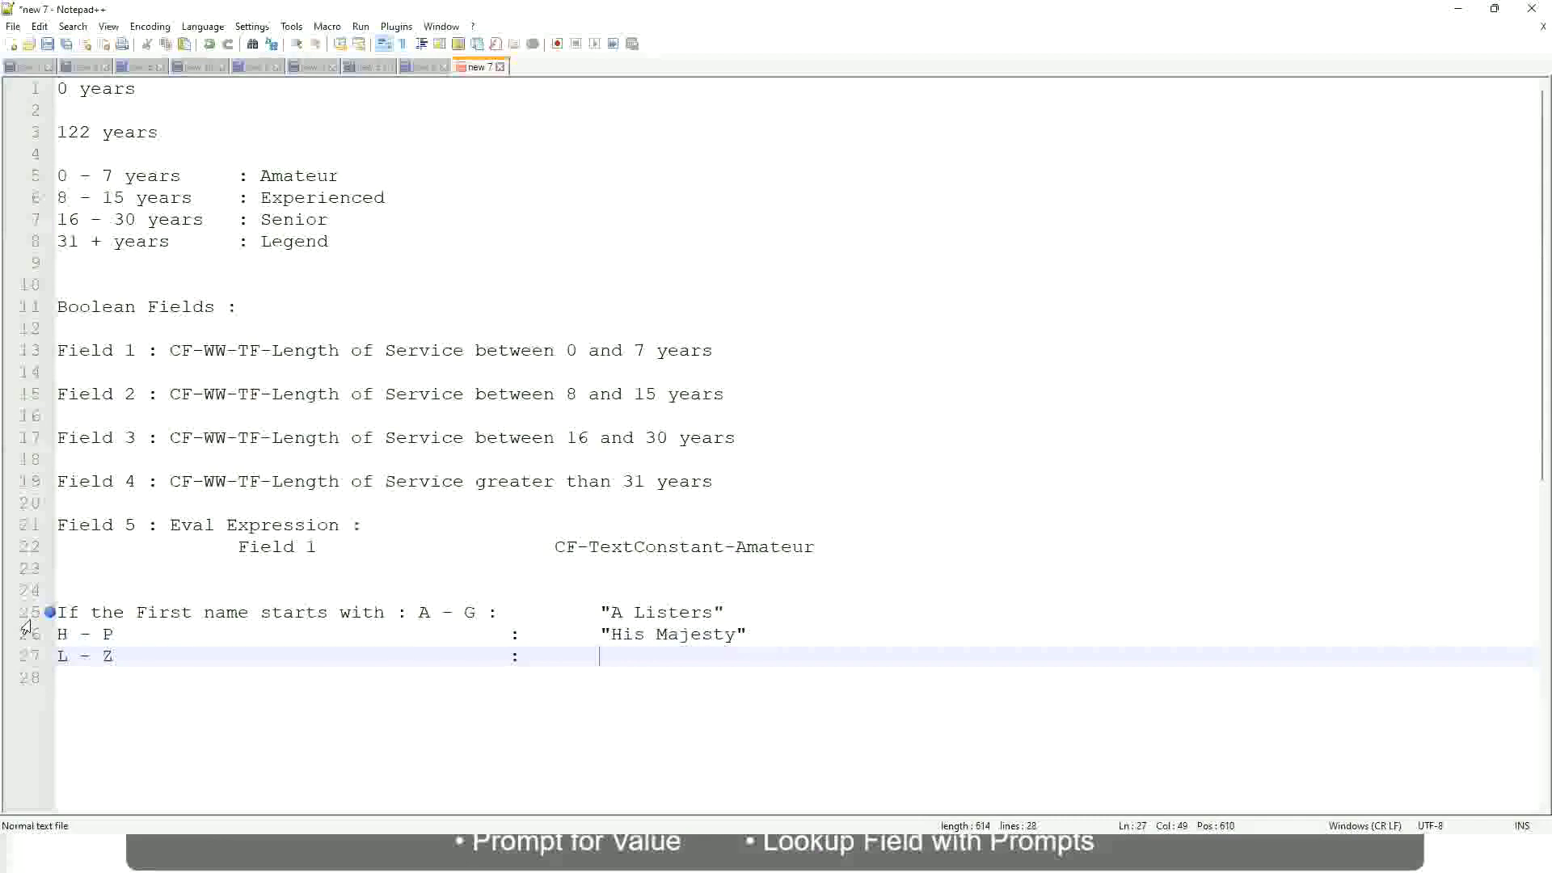
type("\"Lords")
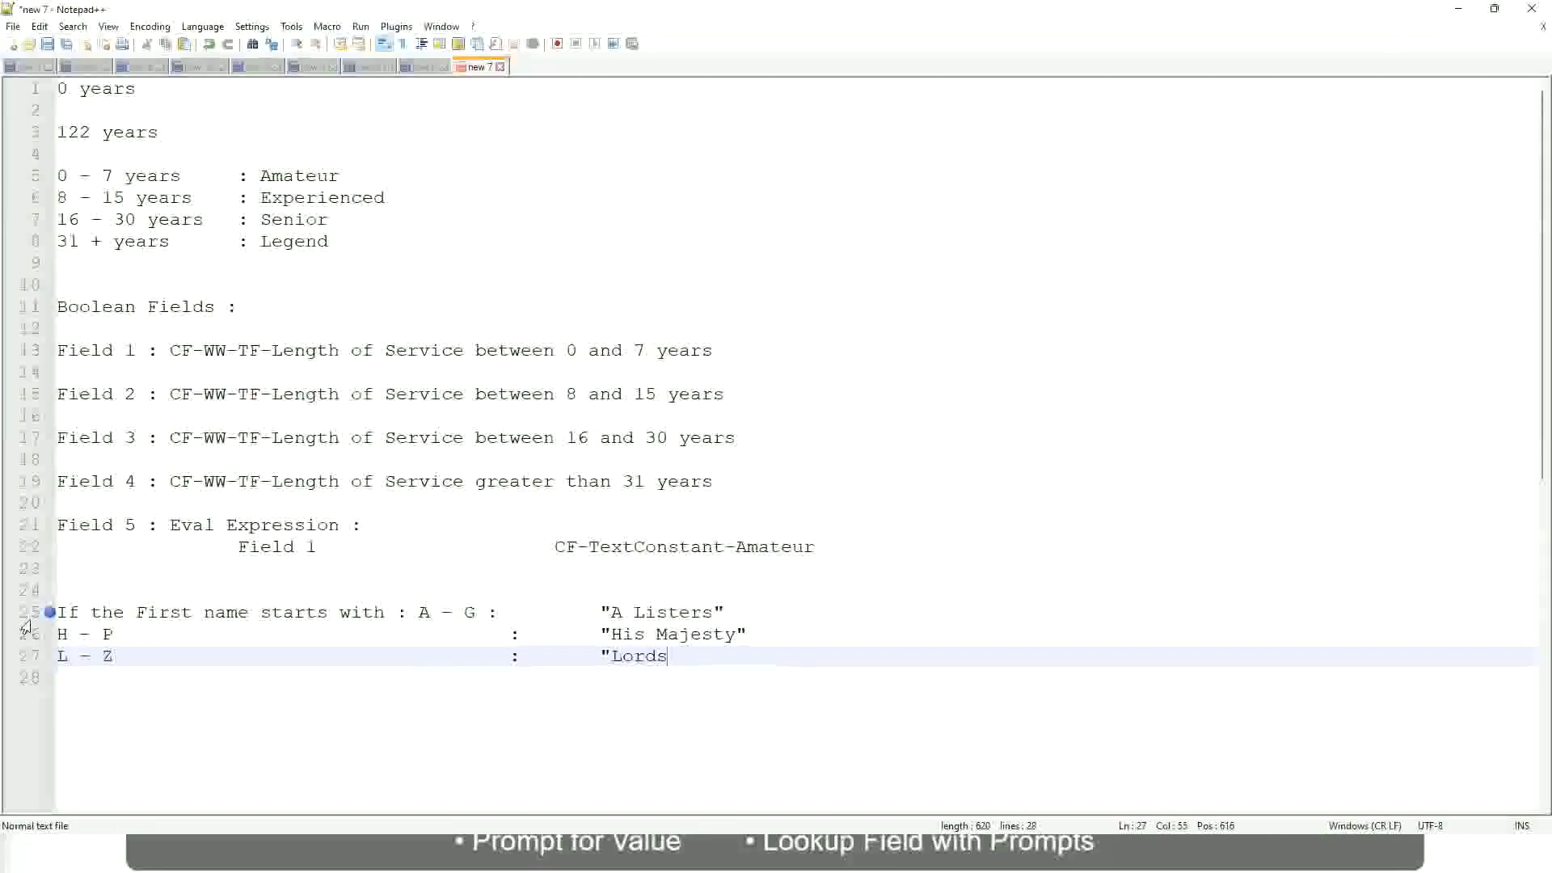
type("\"\"")
key("BackSpace")
key("Right")
- Select the three first-name mapping lines
mouse_move(673, 656)
left_mouse_down()
mouse_move(602, 612)
mouse_move(727, 612)
left_mouse_up()
left_click(668, 612)
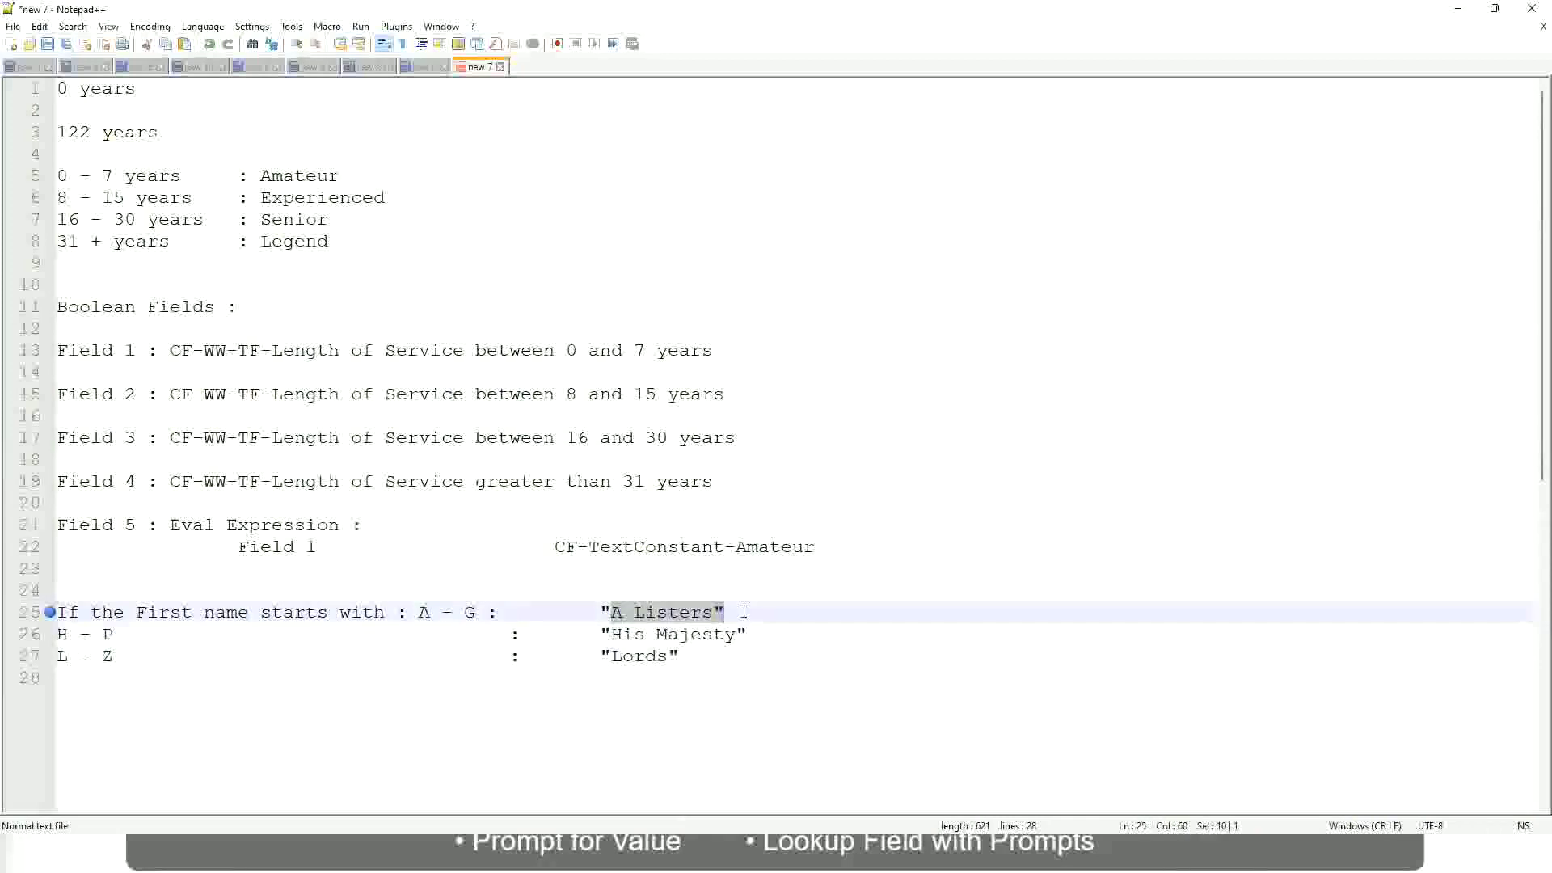
left_click(700, 638)
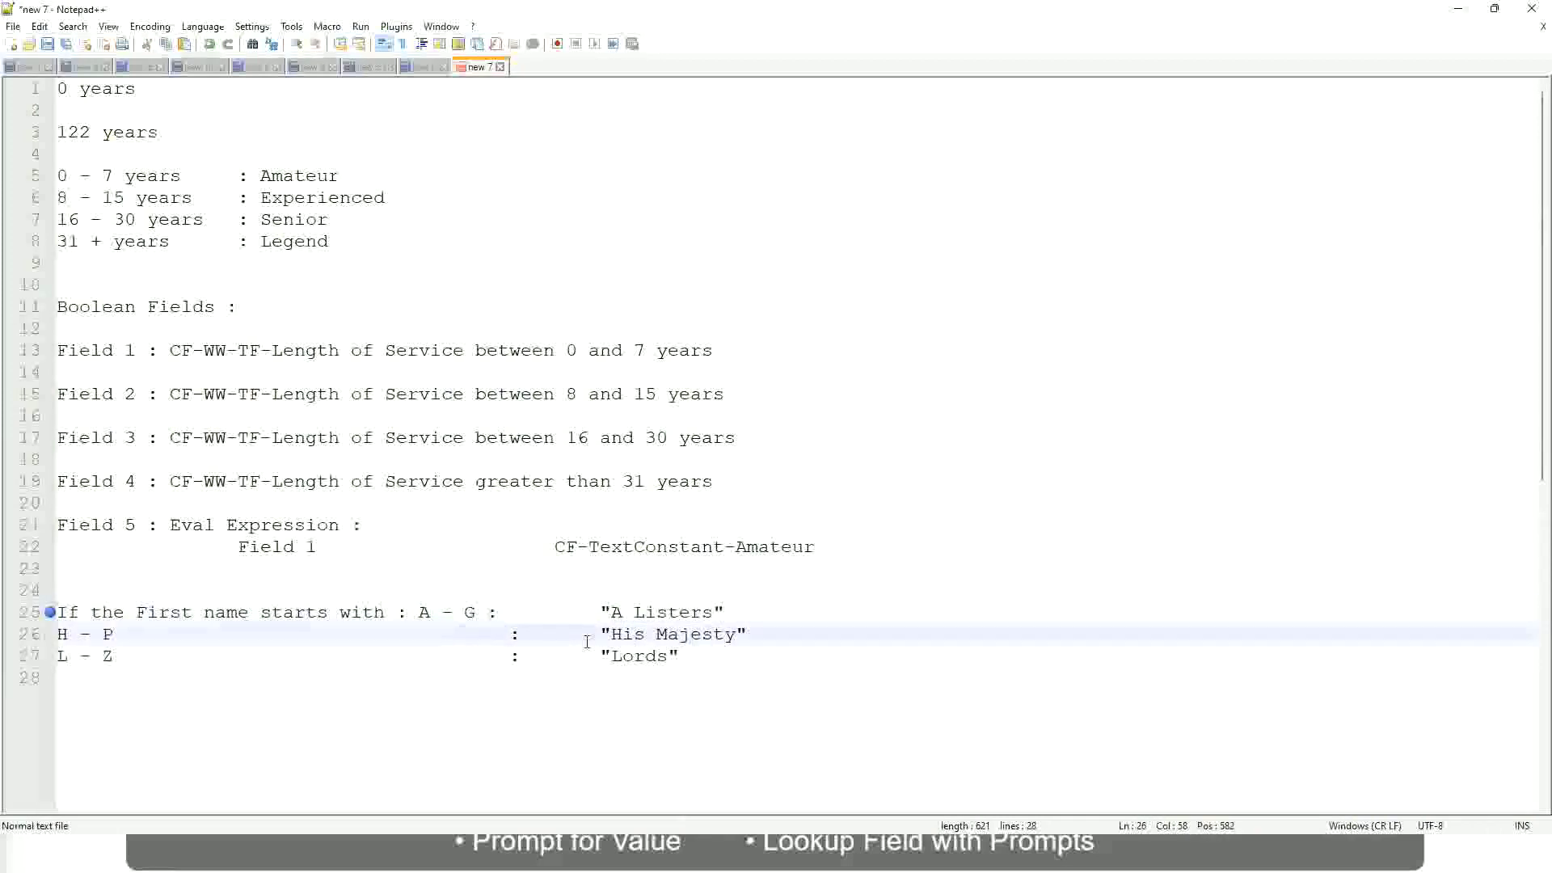
left_click_drag(690, 656, 55, 615)
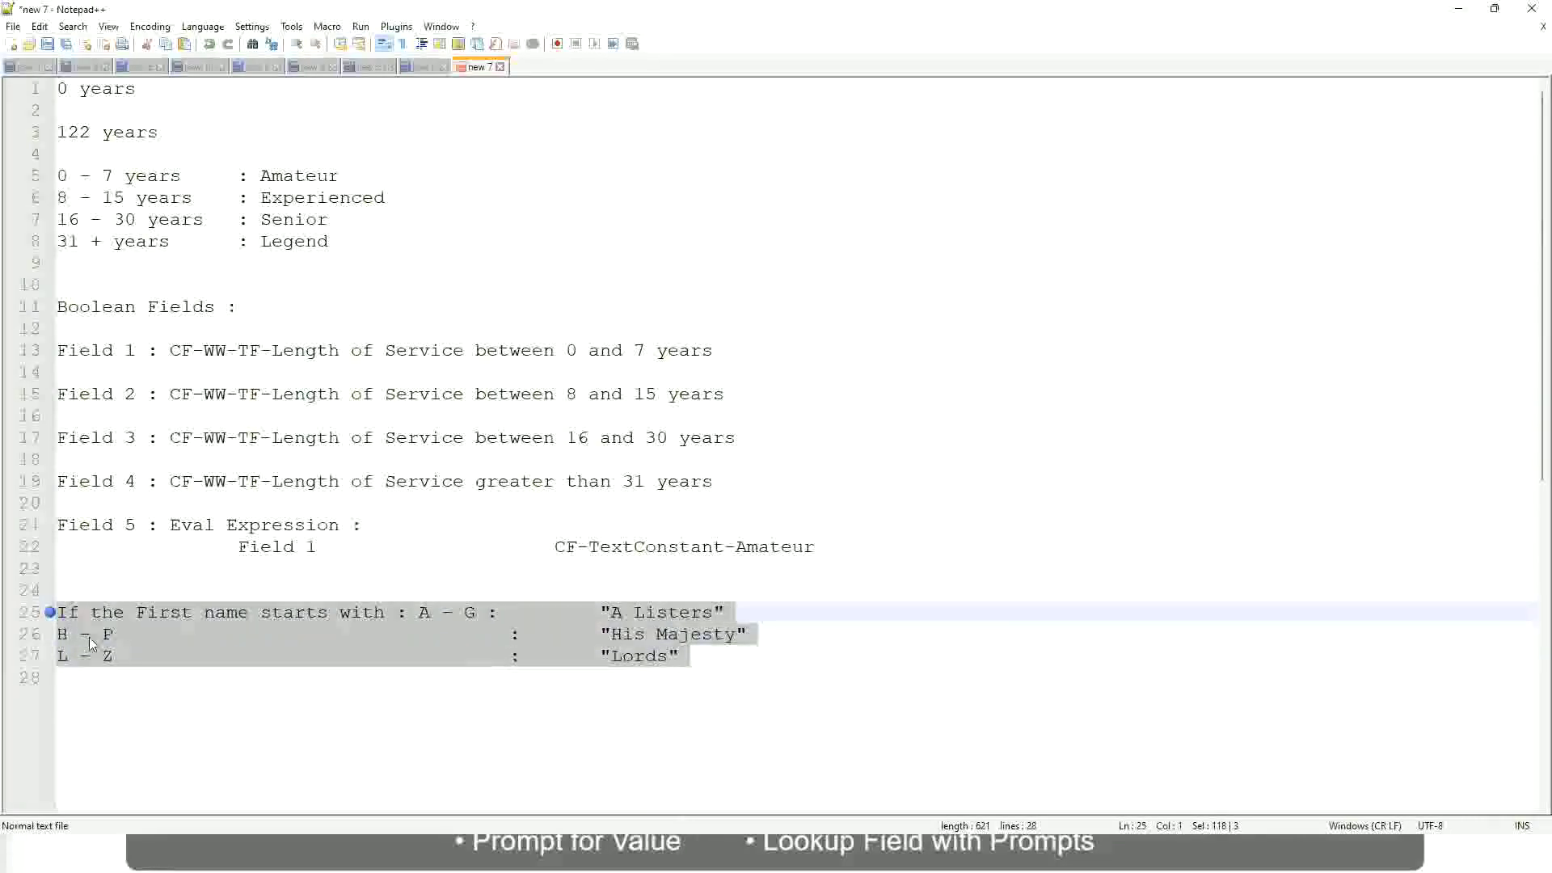
- Replace the name mappings with the condition 'If Management Level is Manager or Above'
key("Delete")
type("If ")
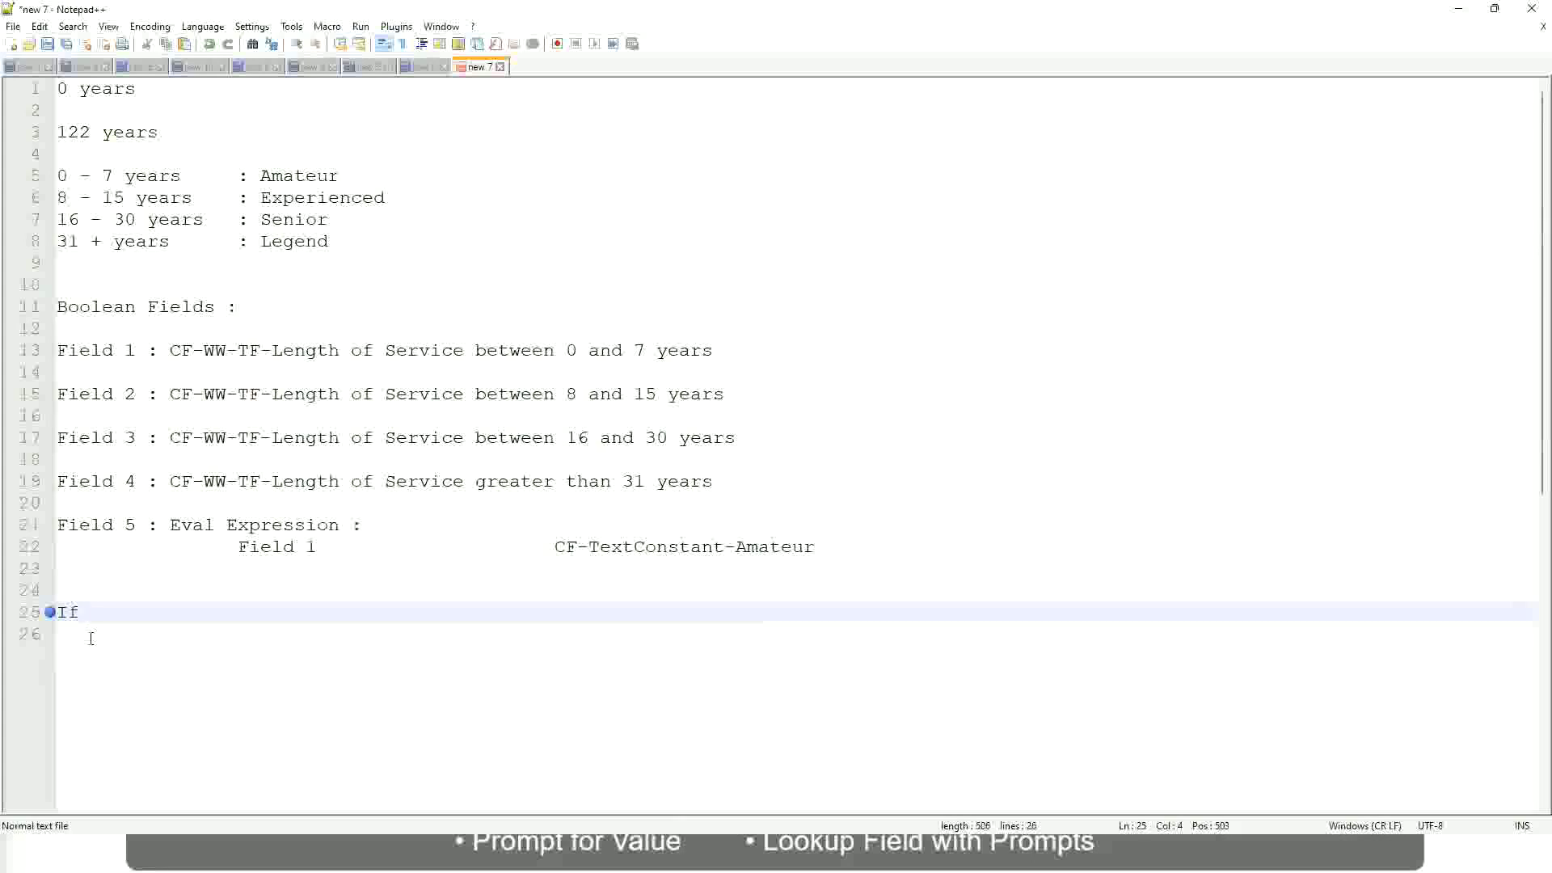
type("Prior ")
type("Ex")
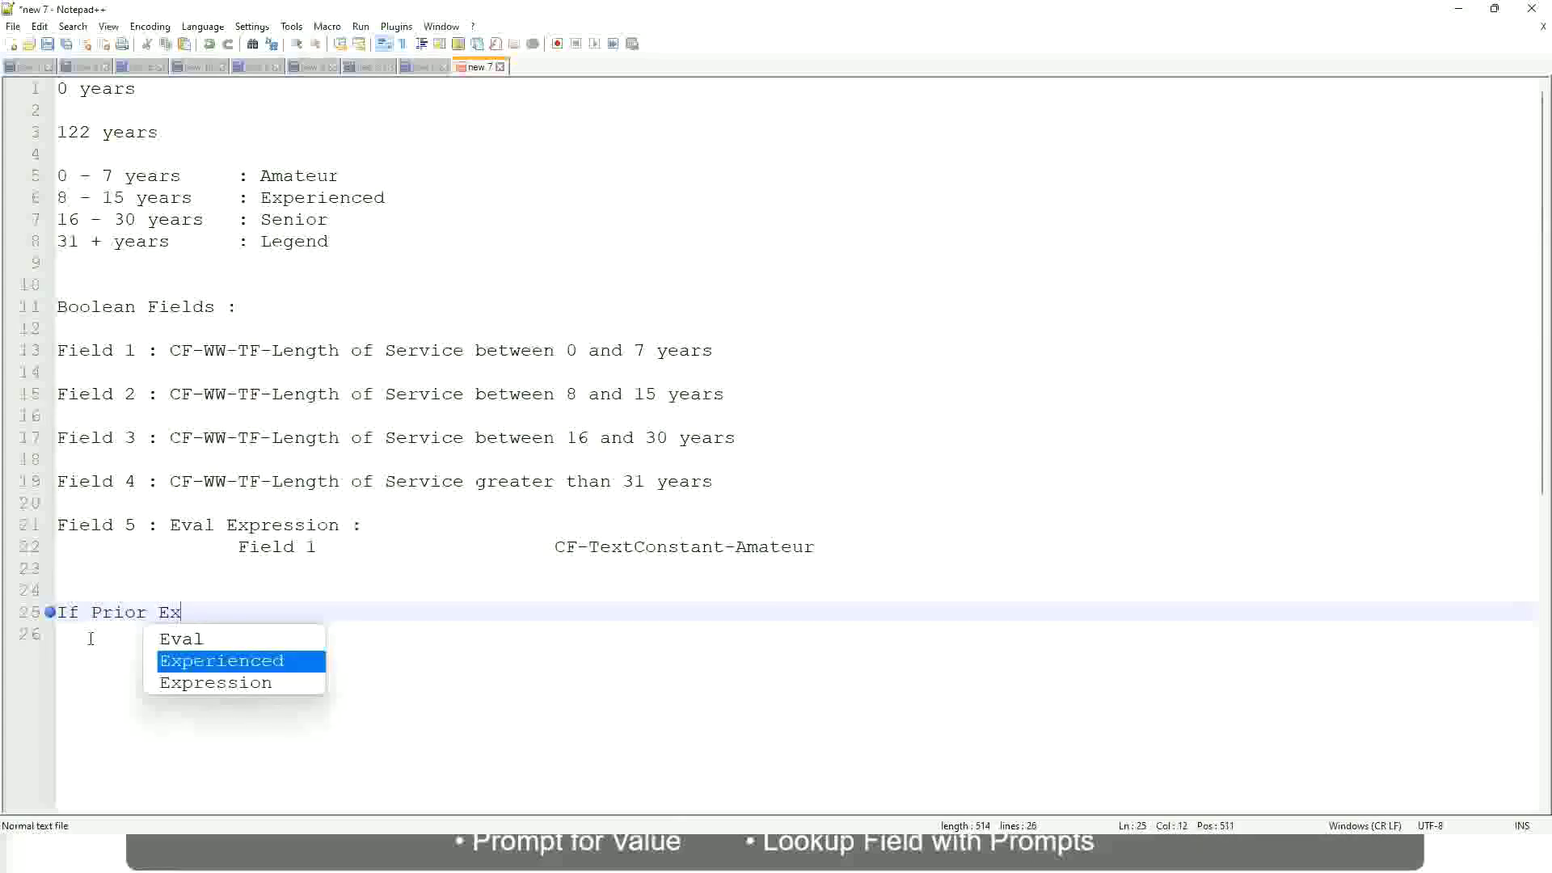
type("perience")
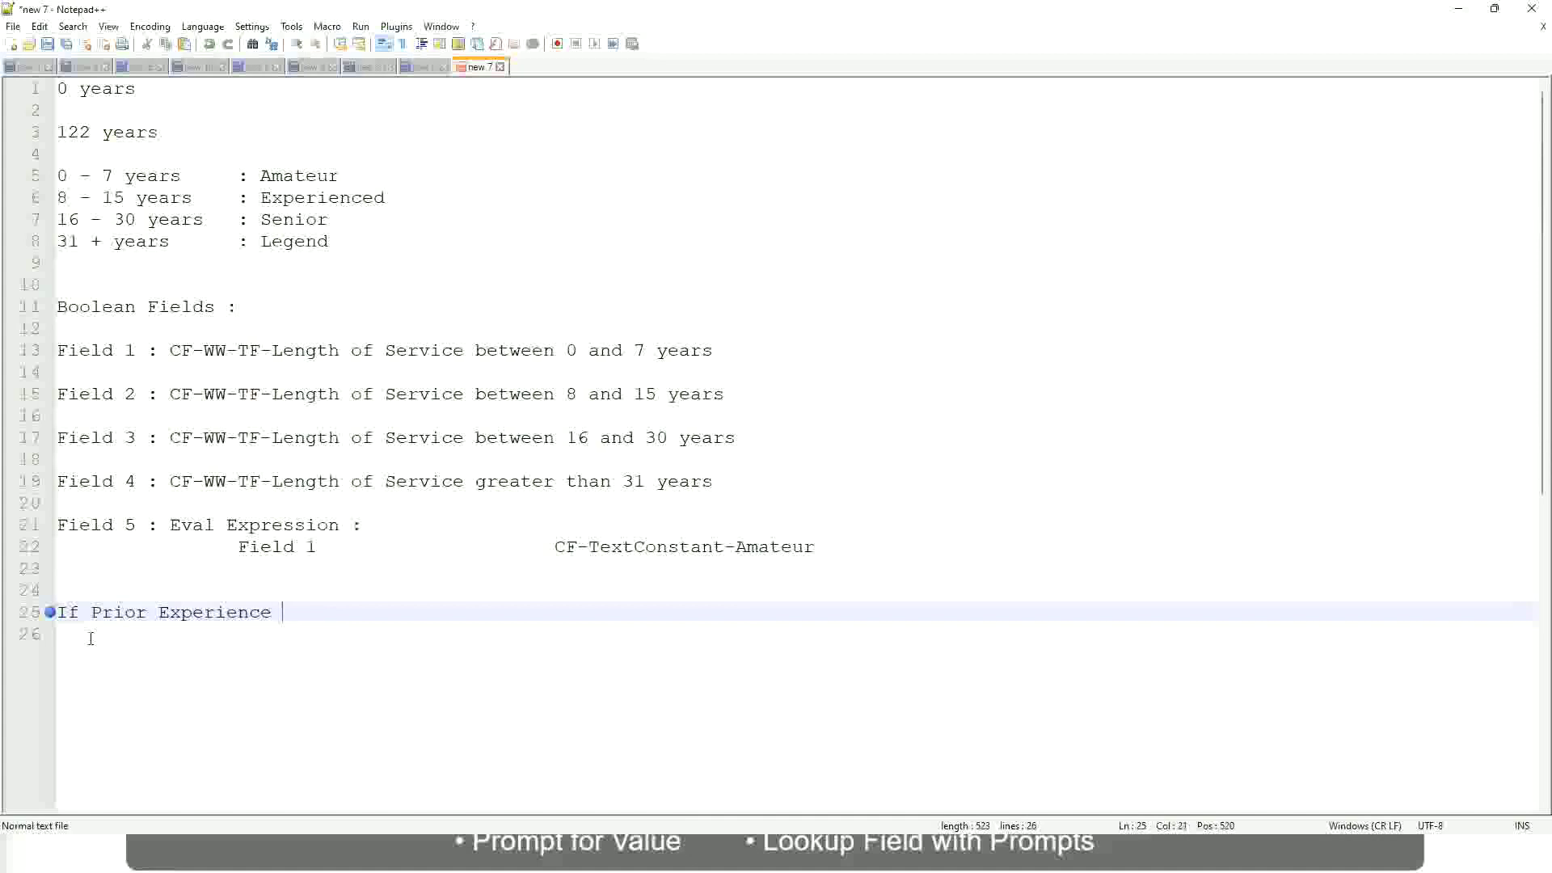
key("BackSpace")
key("BackSpace")
key("BackSpace")
key("BackSpace")
key("BackSpace")
key("BackSpace")
key("BackSpace")
type("Job Profile is ")
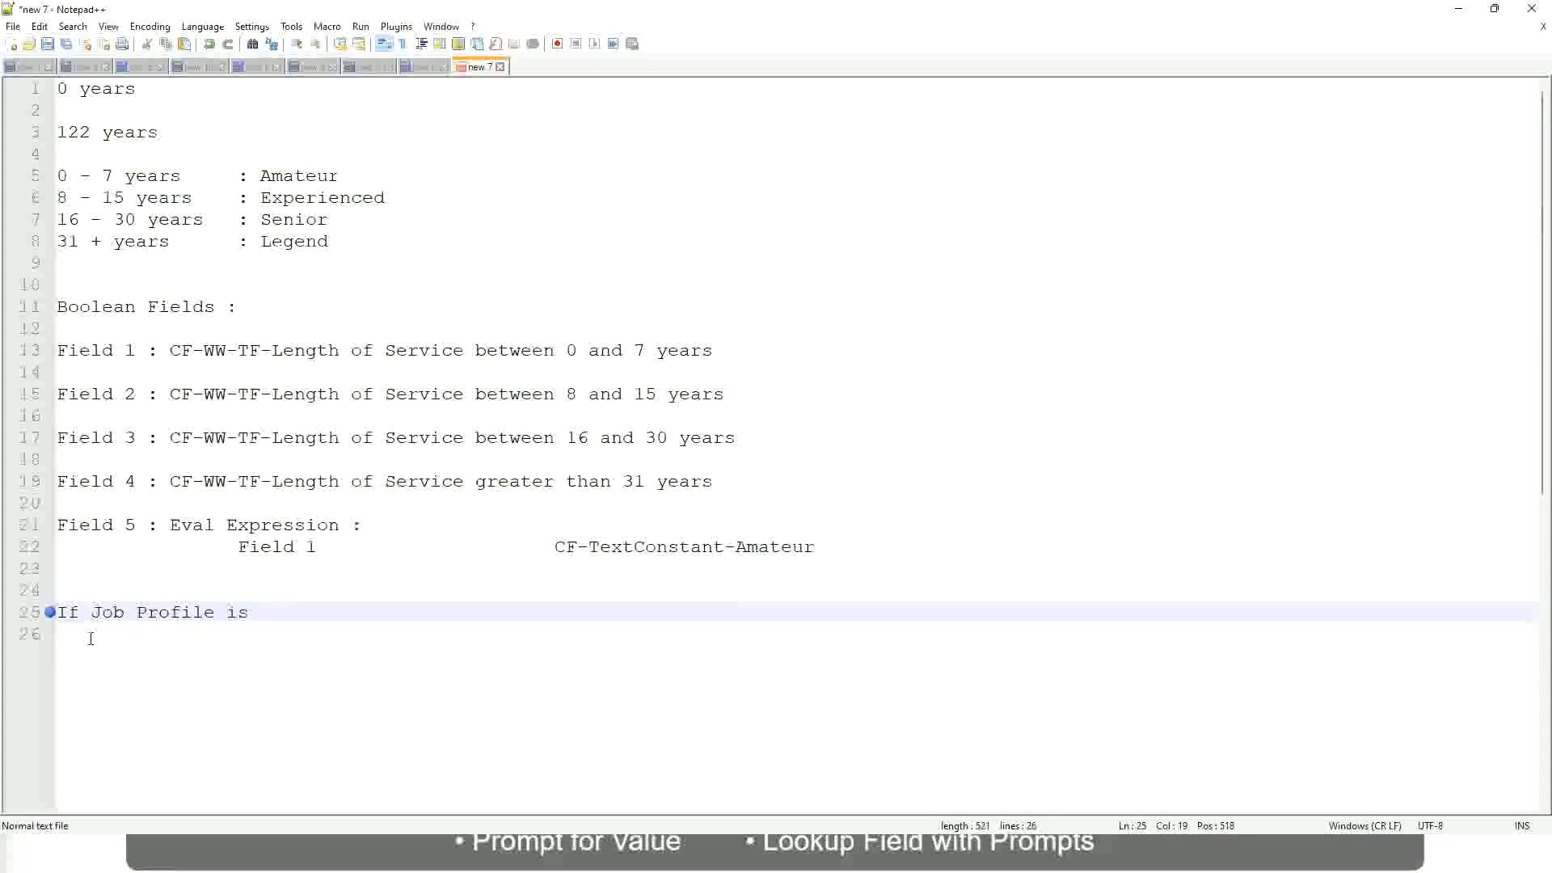
type(": Mana")
type("ger")
key("BackSpace")
key("BackSpace")
key("BackSpace")
key("BackSpace")
key("BackSpace")
key("BackSpace")
key("BackSpace")
key("BackSpace")
key("BackSpace")
key("BackSpace")
key("BackSpace")
type("Management Level is Manager or Above")
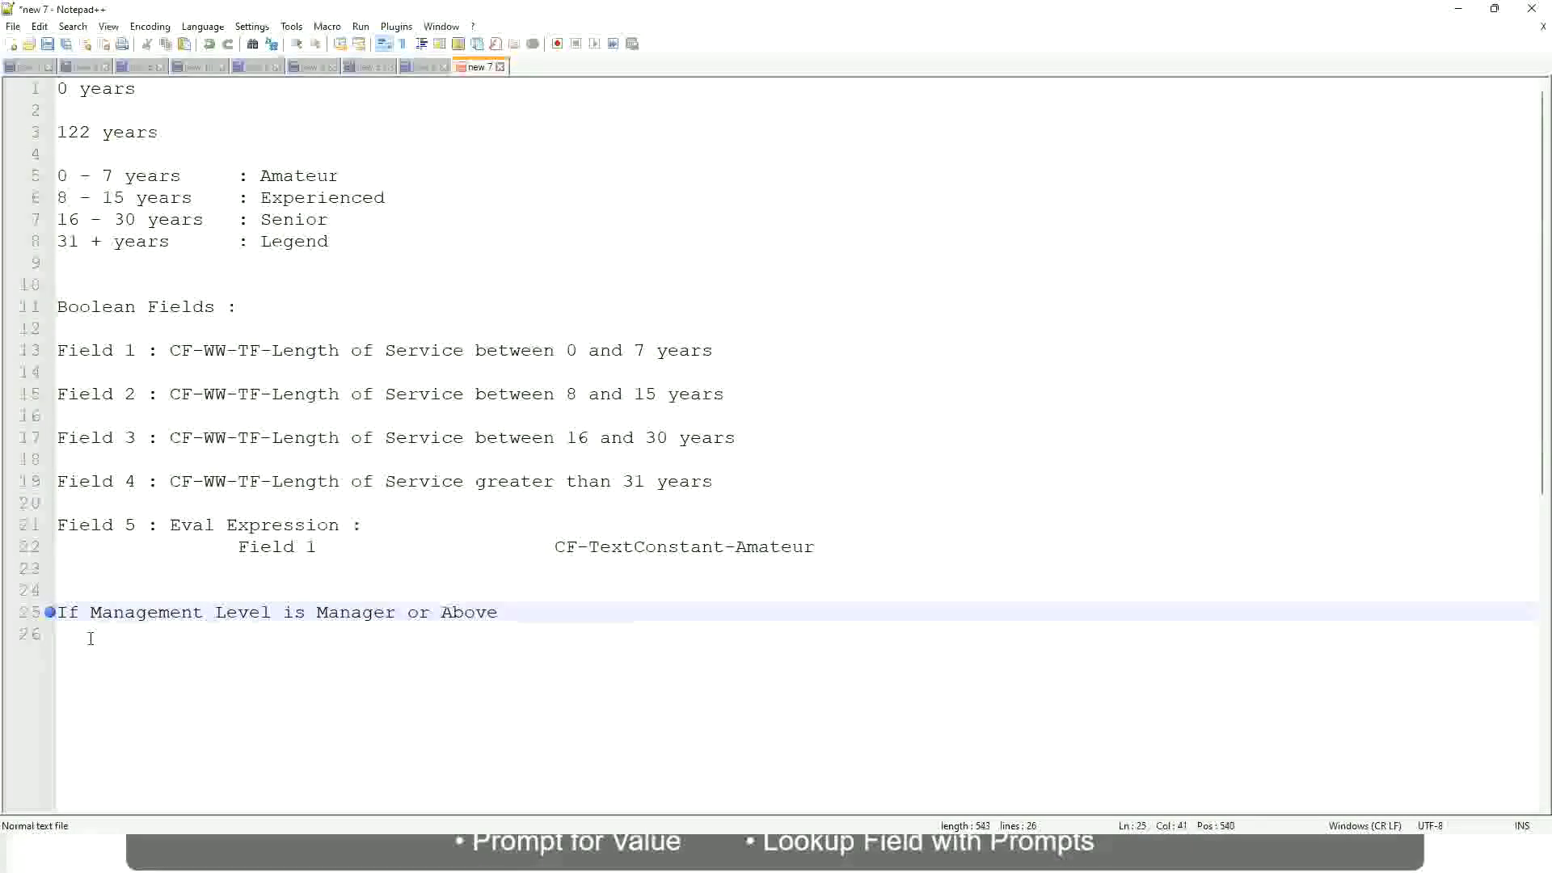
- Follow the condition with 'Proposed Allowance Plan : Car Allowance'
key("Tab")
key("Tab")
key("Tab")
key("Tab")
type("Proposed")
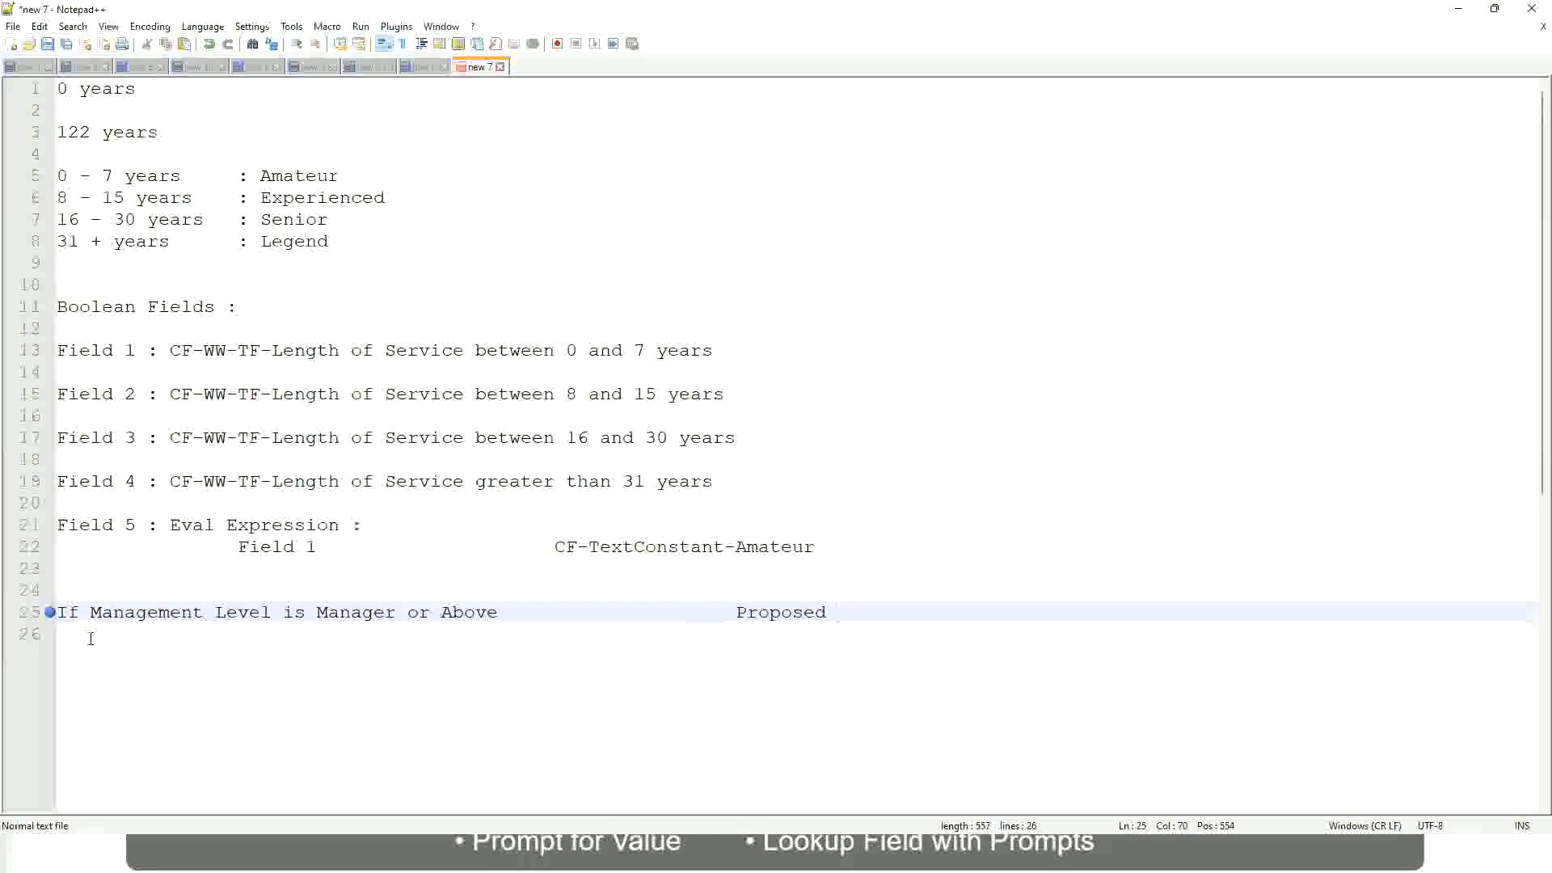
type("Allowance ")
type("Plan")
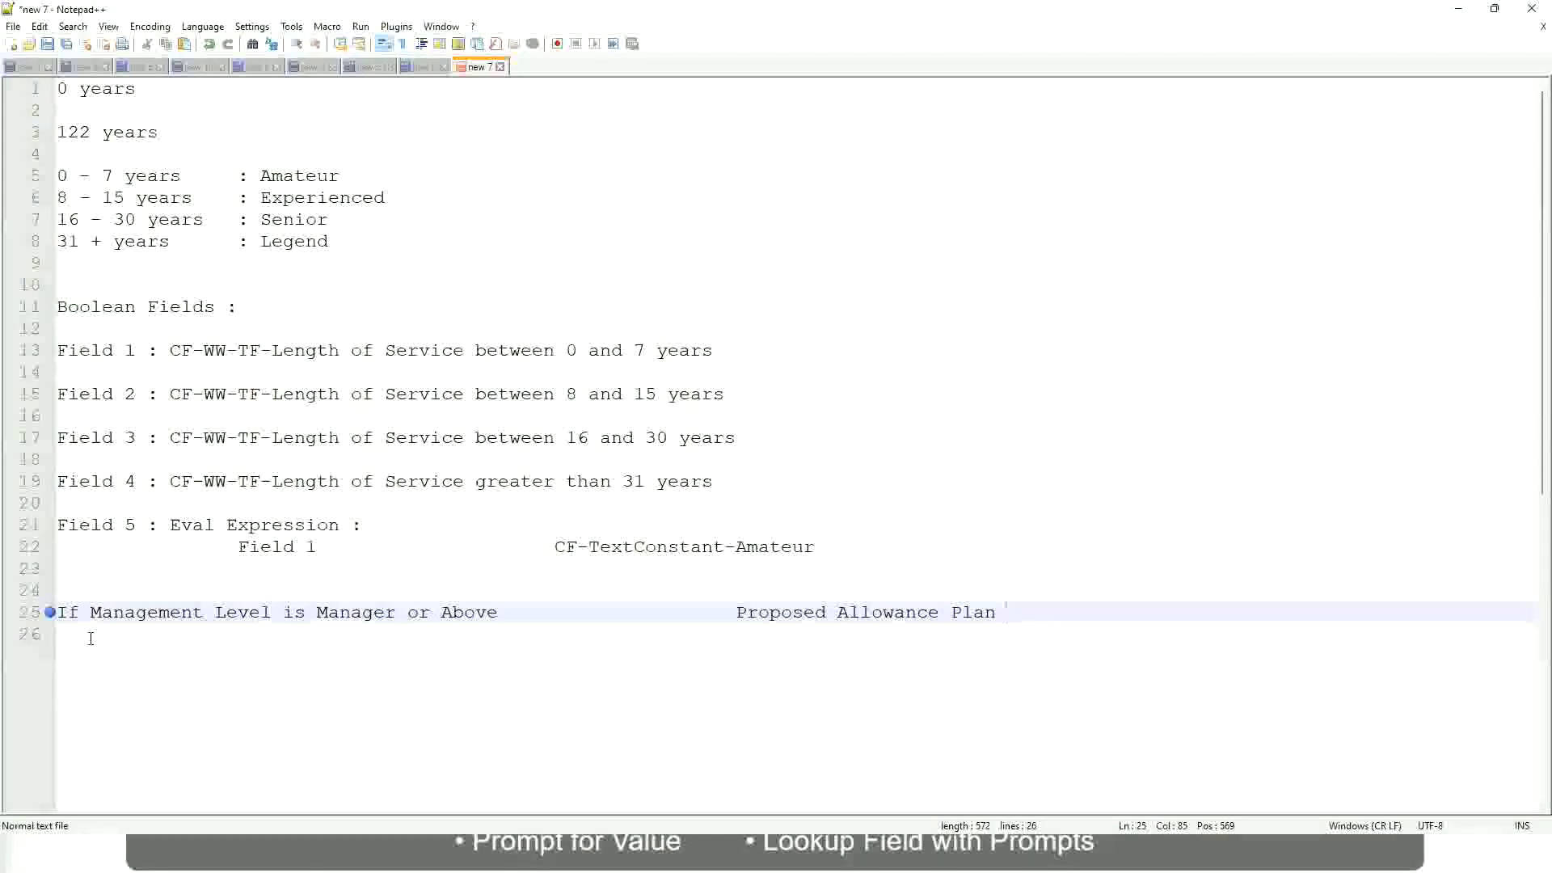
type(": ")
type("Car Allowance")
- Begin a new Management Level line and remove 'or Above' from the Manager rule
key("Return")
type("If Management Level is")
key("Up")
key("Right")
key("Right")
key("Right")
key("shift+Right")
key("shift+Right")
key("shift+Right")
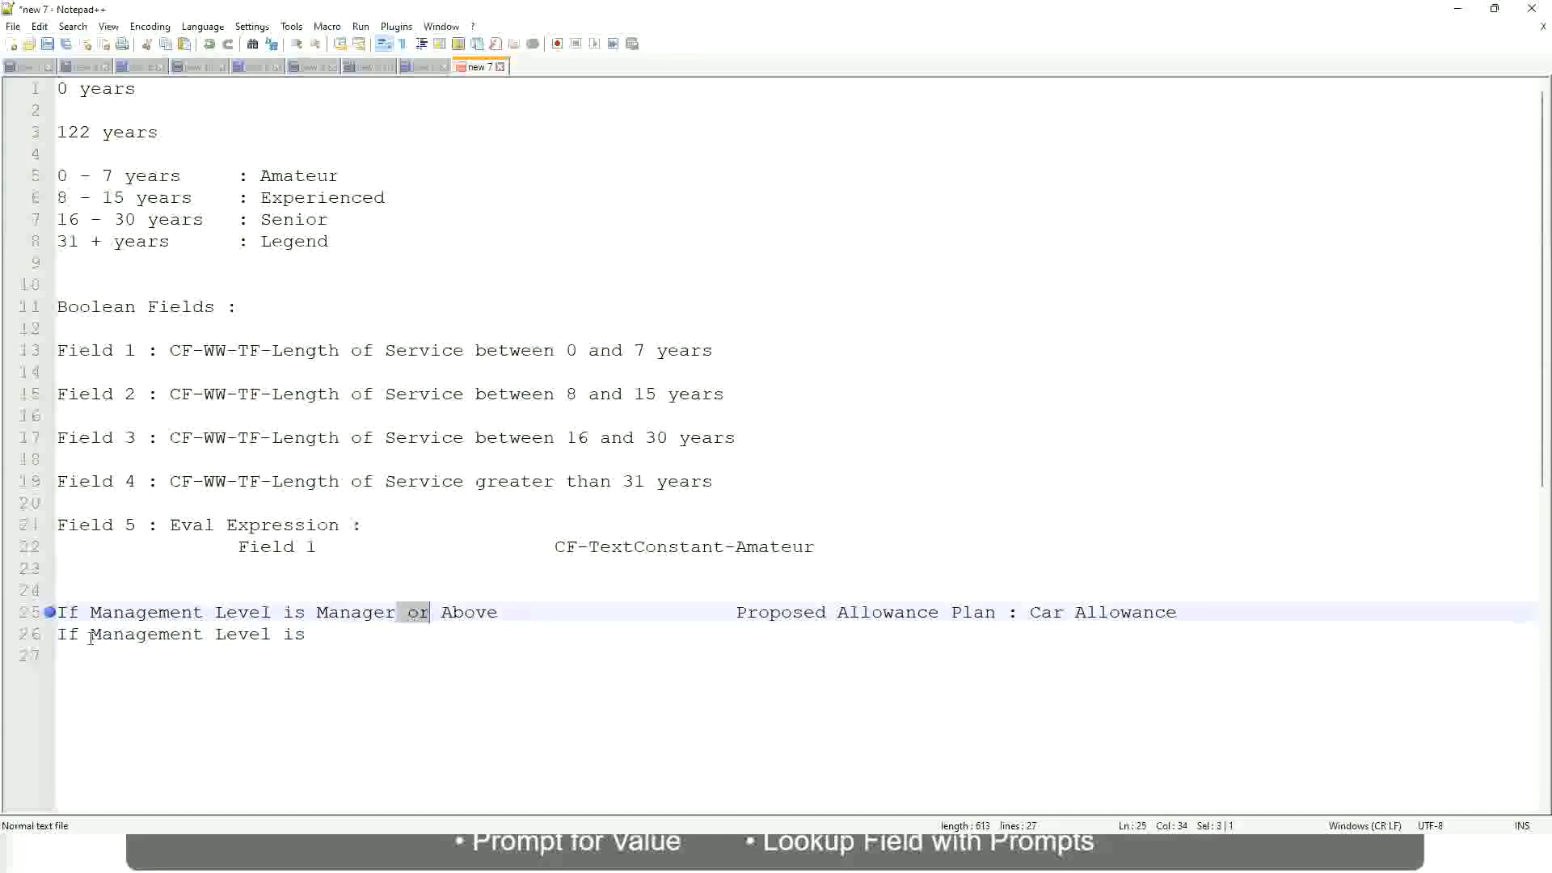
key("shift+Right")
key("shift+Right")
key("shift+Right")
key("shift+Right")
key("Delete")
key("Down")
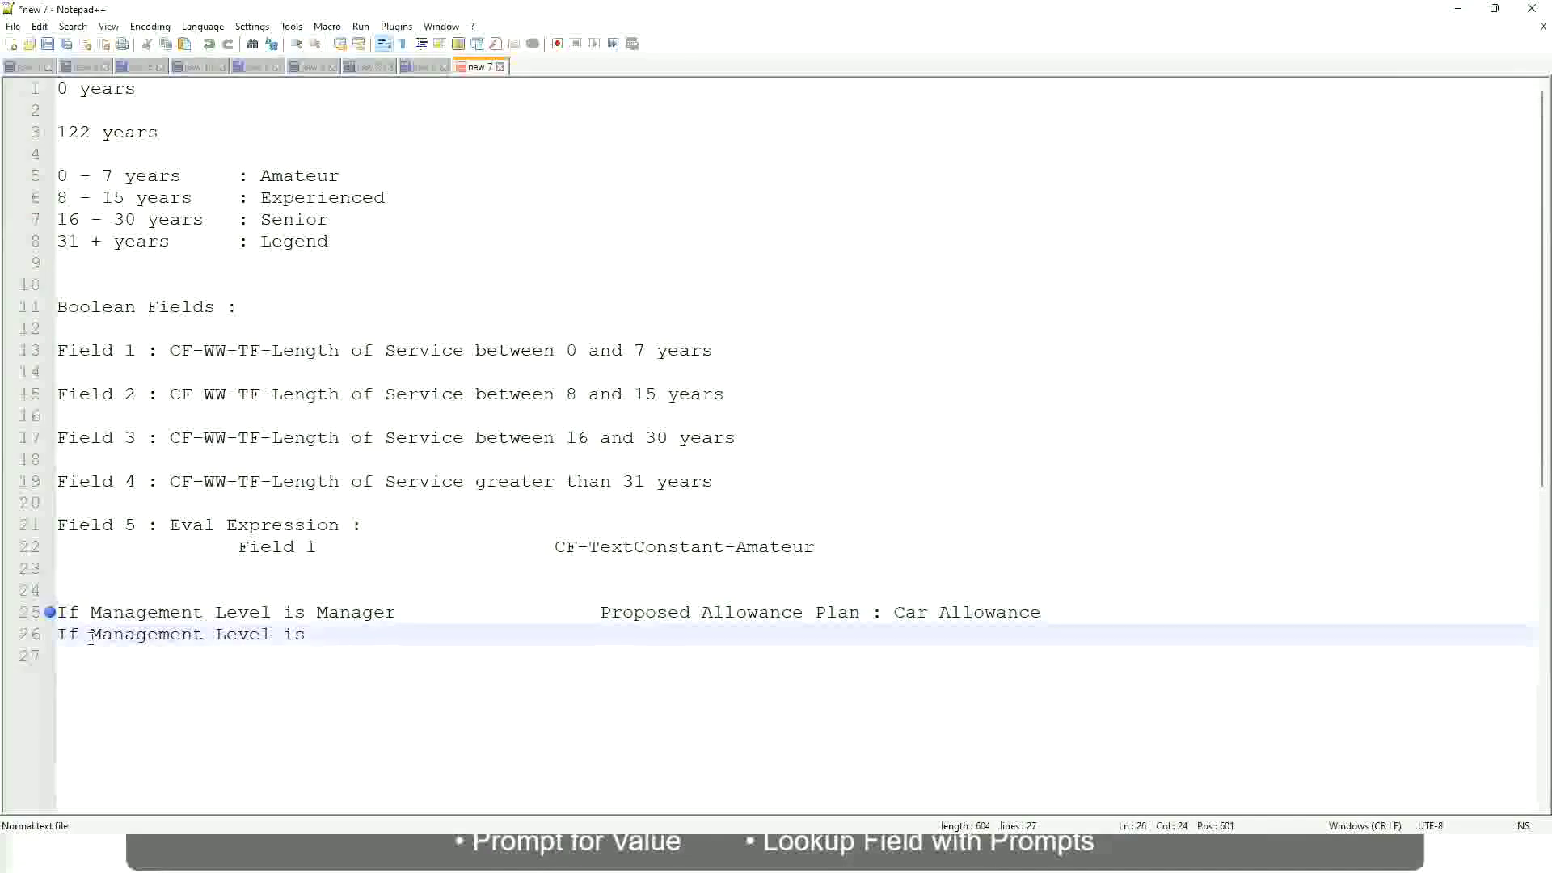
- Complete the Director rule mapping to Executive Allowance
type("Director")
key("Tab")
key("Tab")
key("Tab")
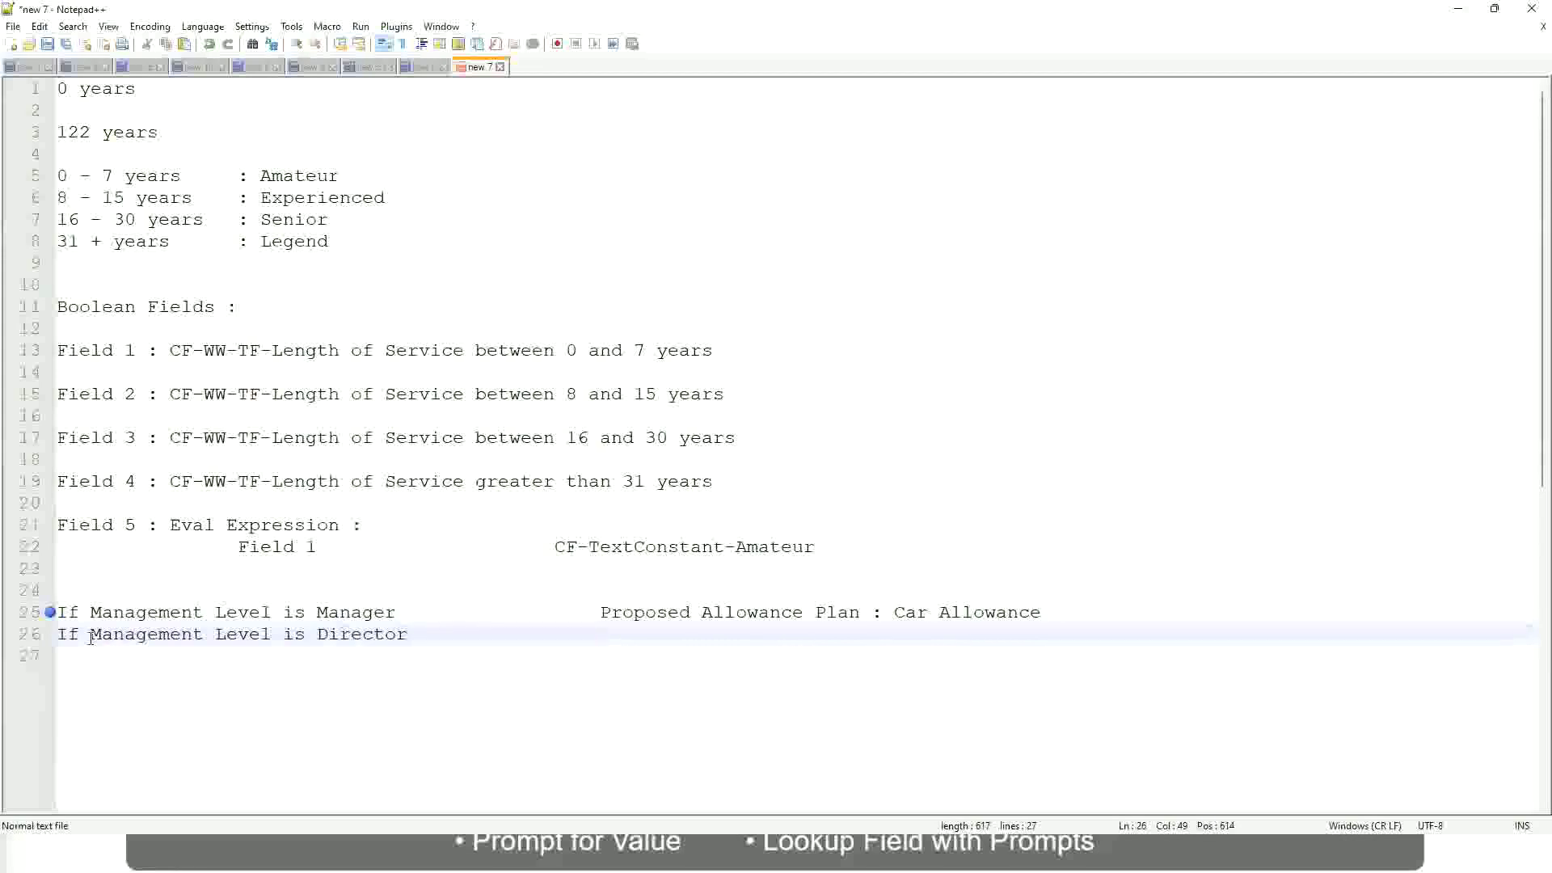
type("Executive Allo")
key("Return")
key("Return")
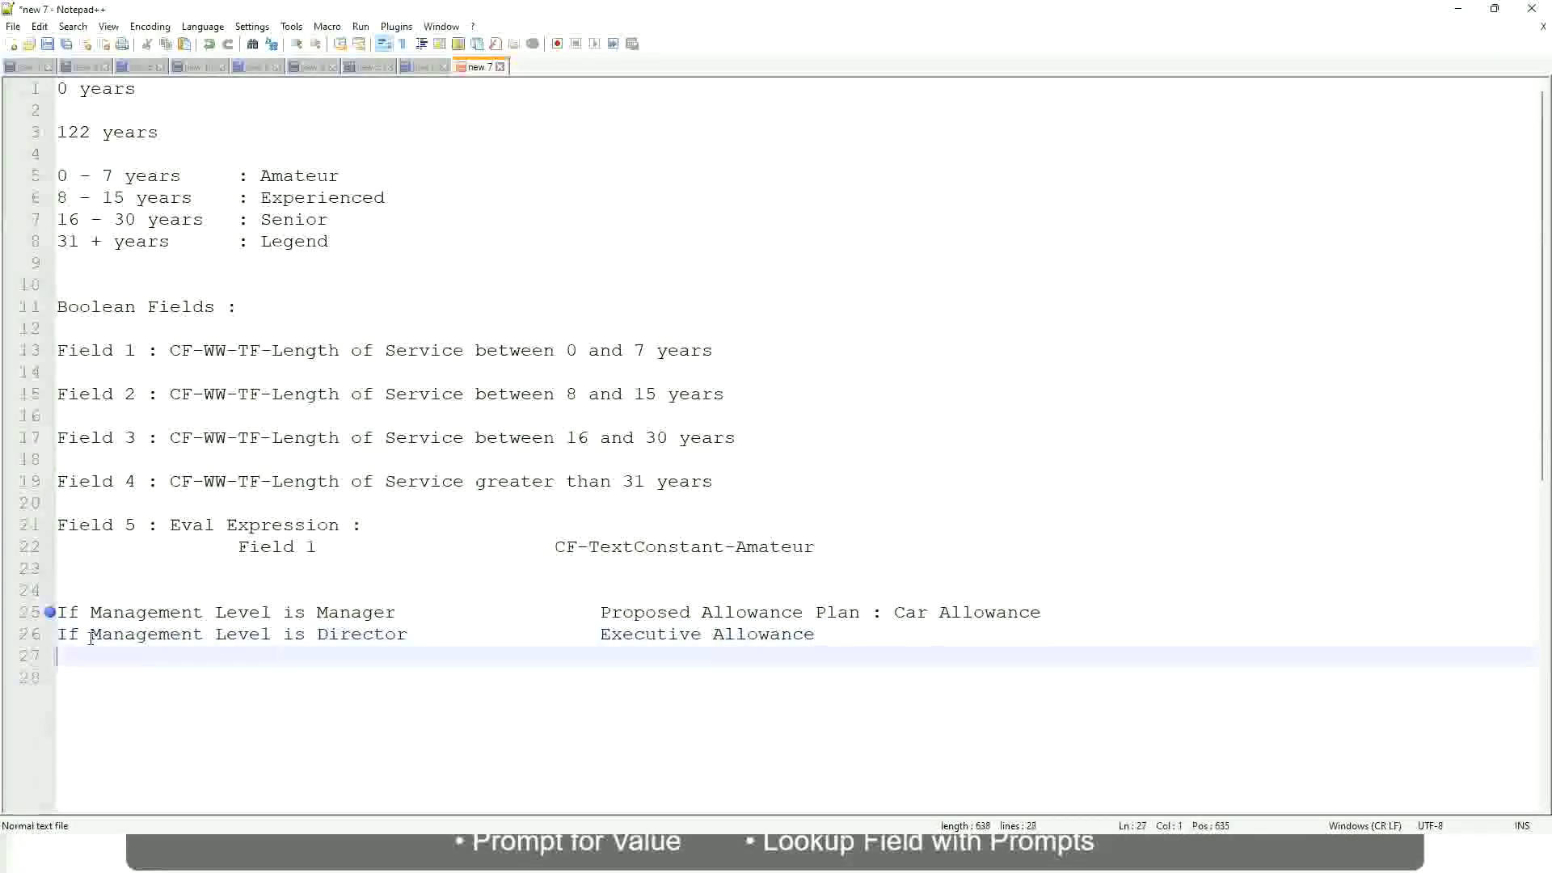
- Add the rule 'If Management Level is CEO' mapping to CEO Allowance
type("If Mana")
key("Return")
type("is")
key("BackSpace")
key("BackSpace")
type("la")
key("BackSpace")
key("BackSpace")
type("Le")
key("Down")
key("Down")
key("Return")
type("is CEO")
key("Tab")
key("Tab")
key("Tab")
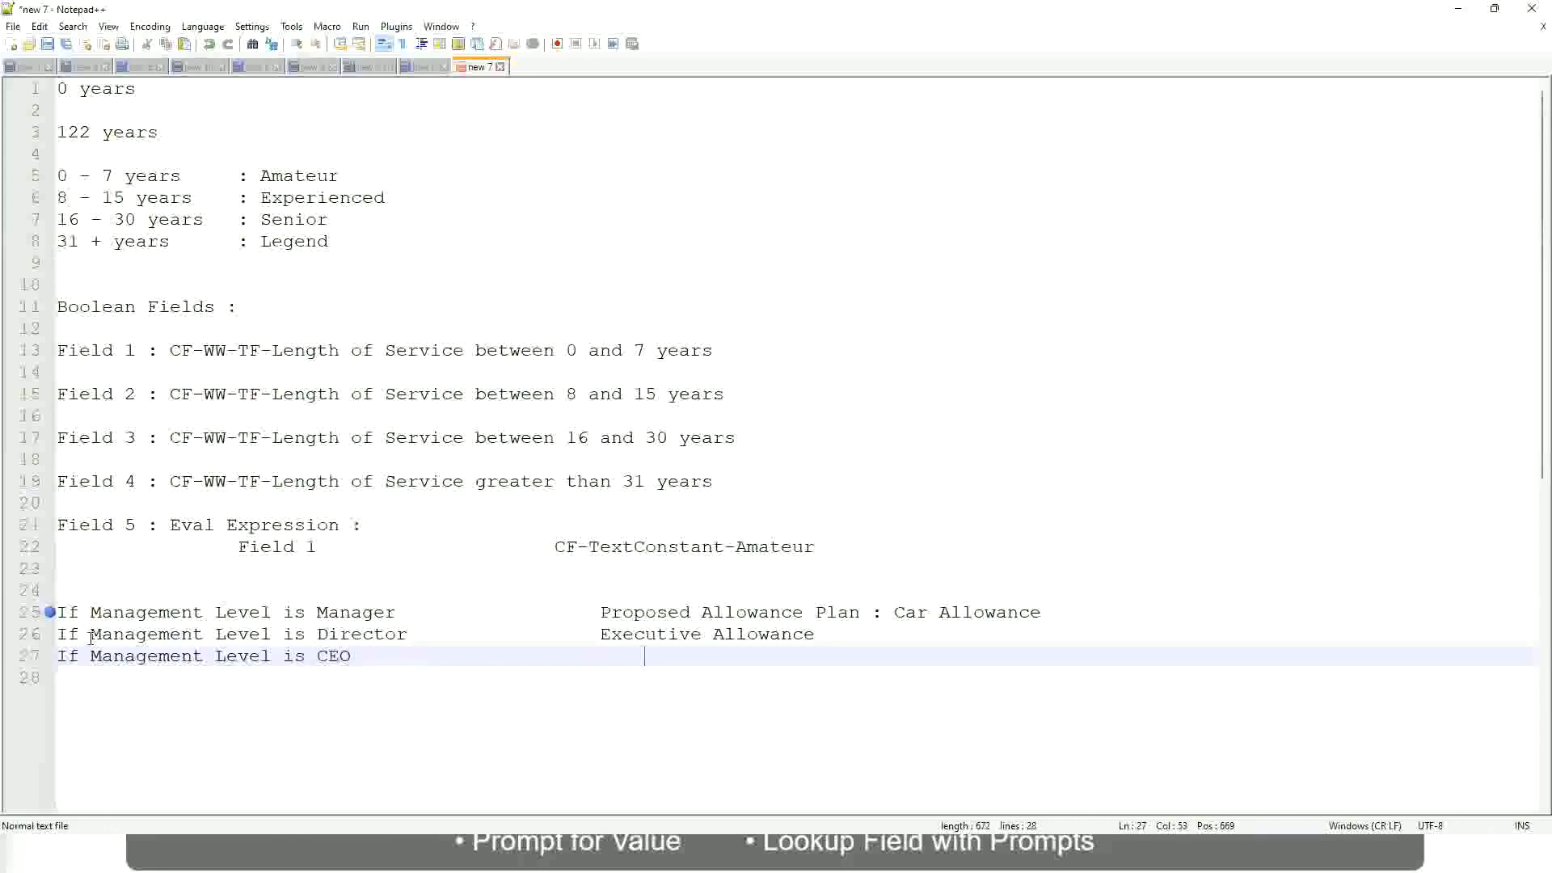
type("CEO Allowance")
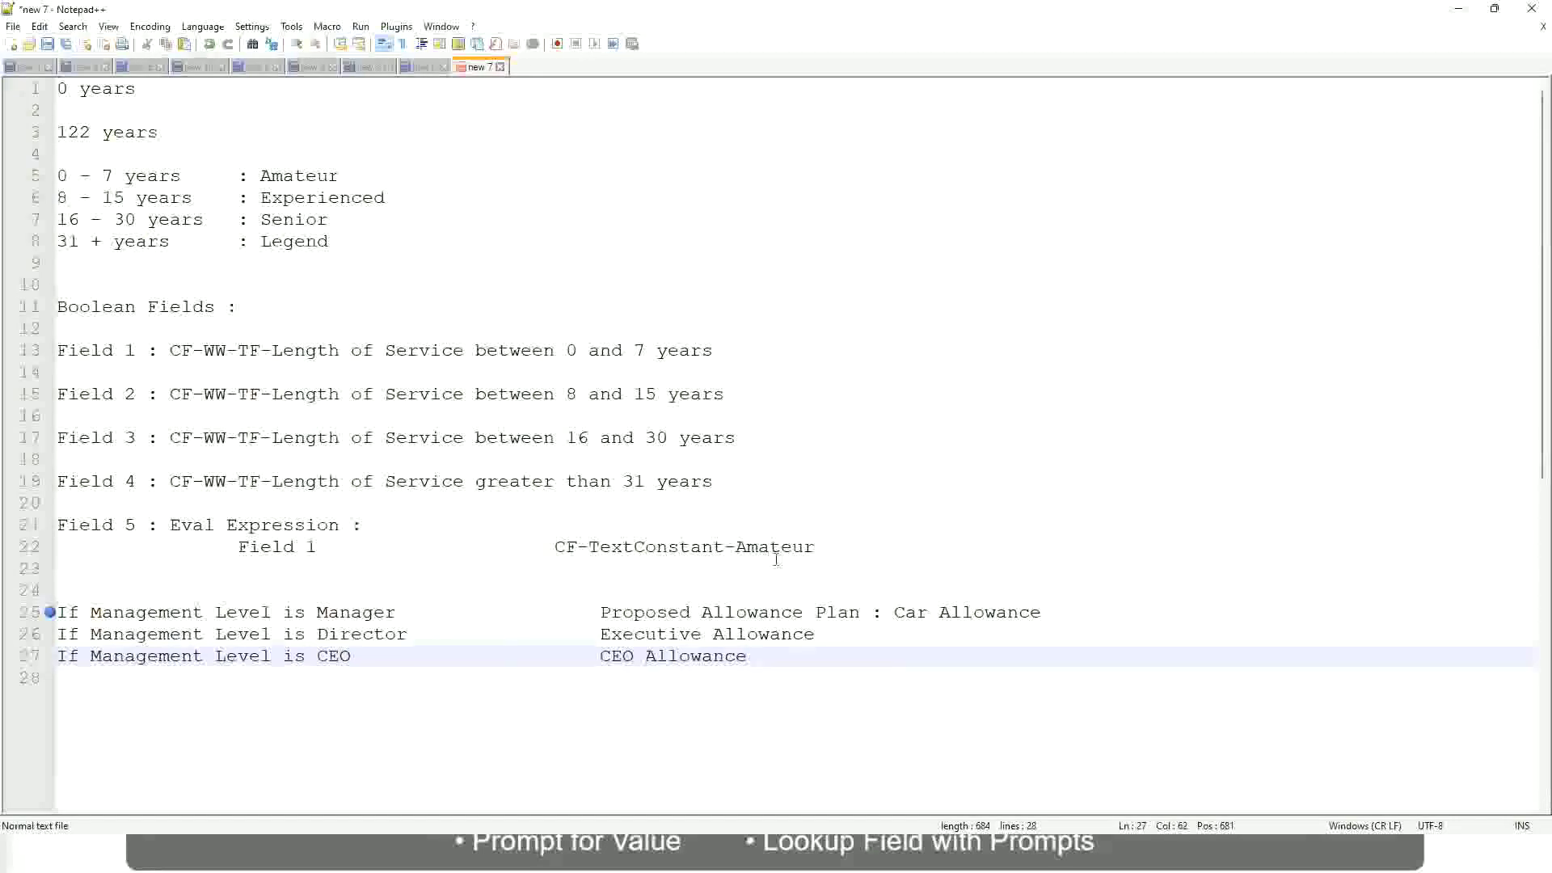
left_click(894, 612)
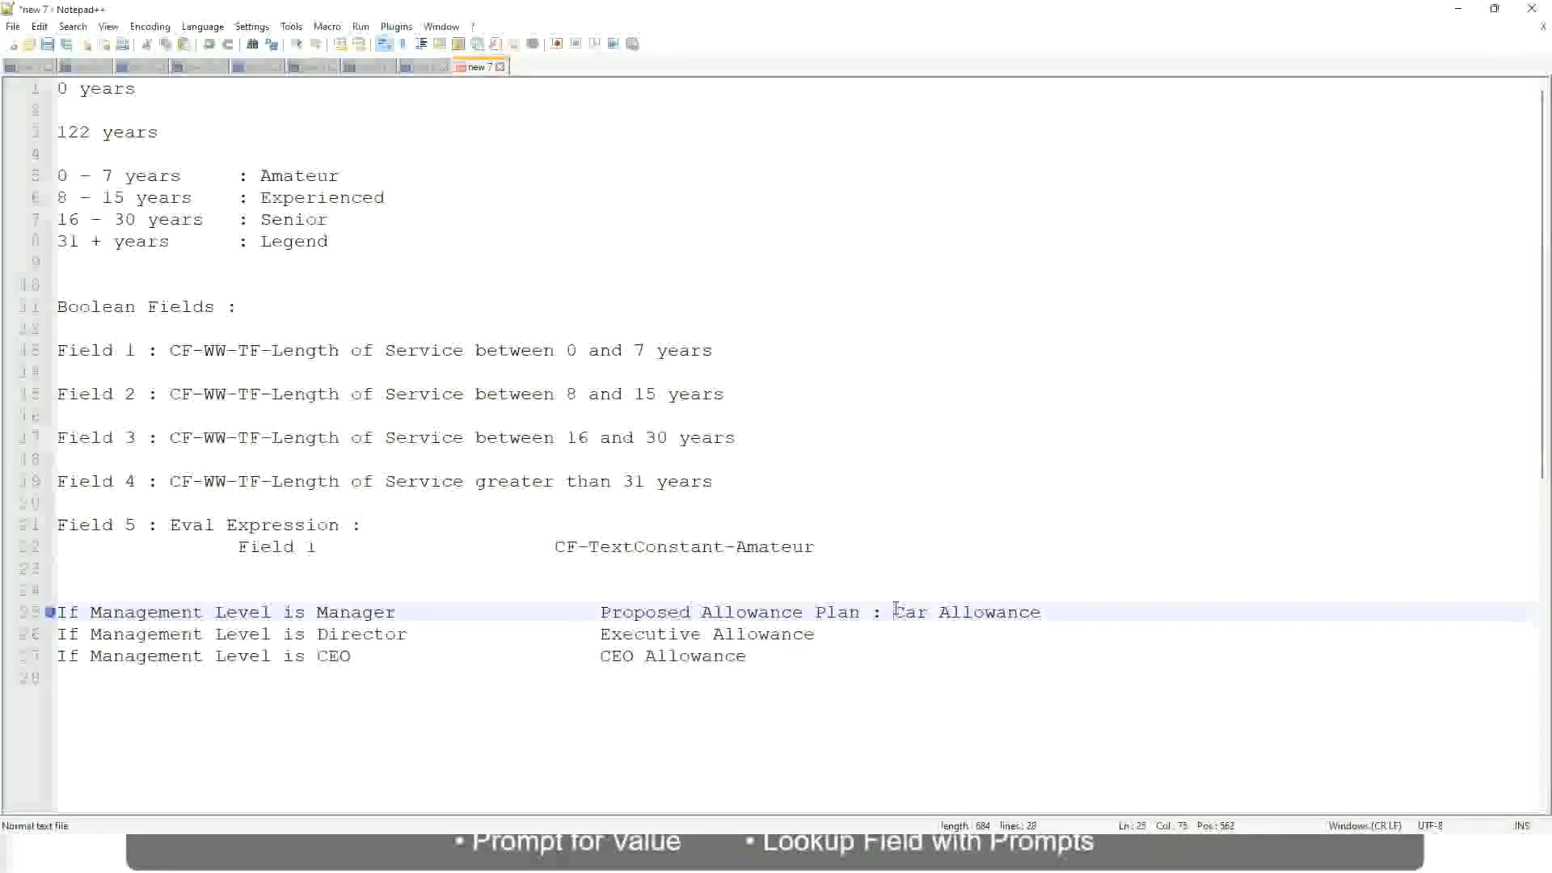
left_click_drag(894, 612, 1045, 613)
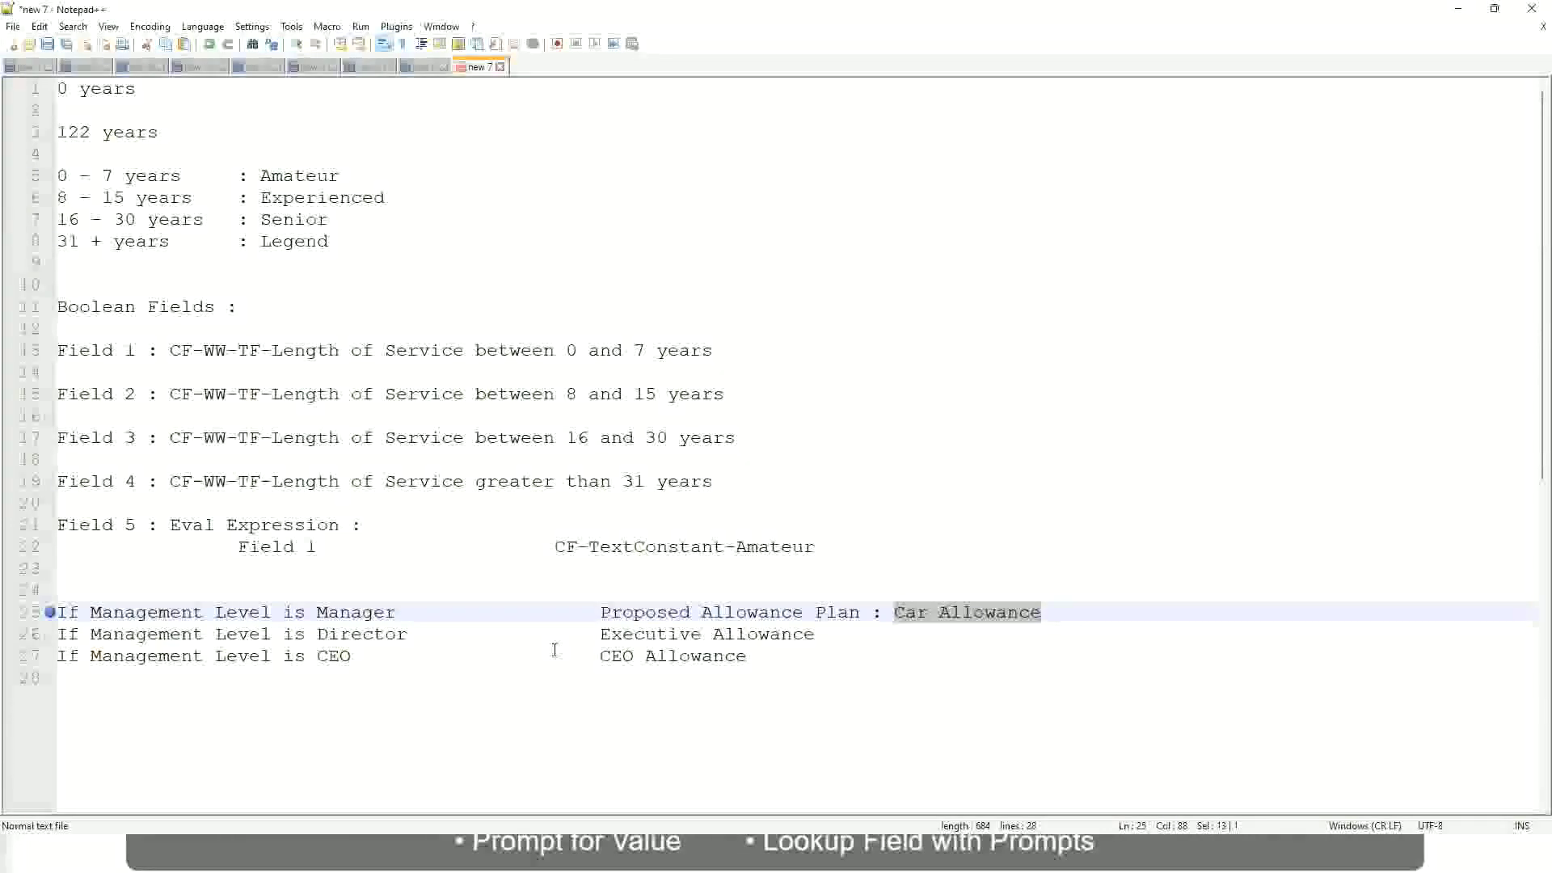
left_click(725, 612)
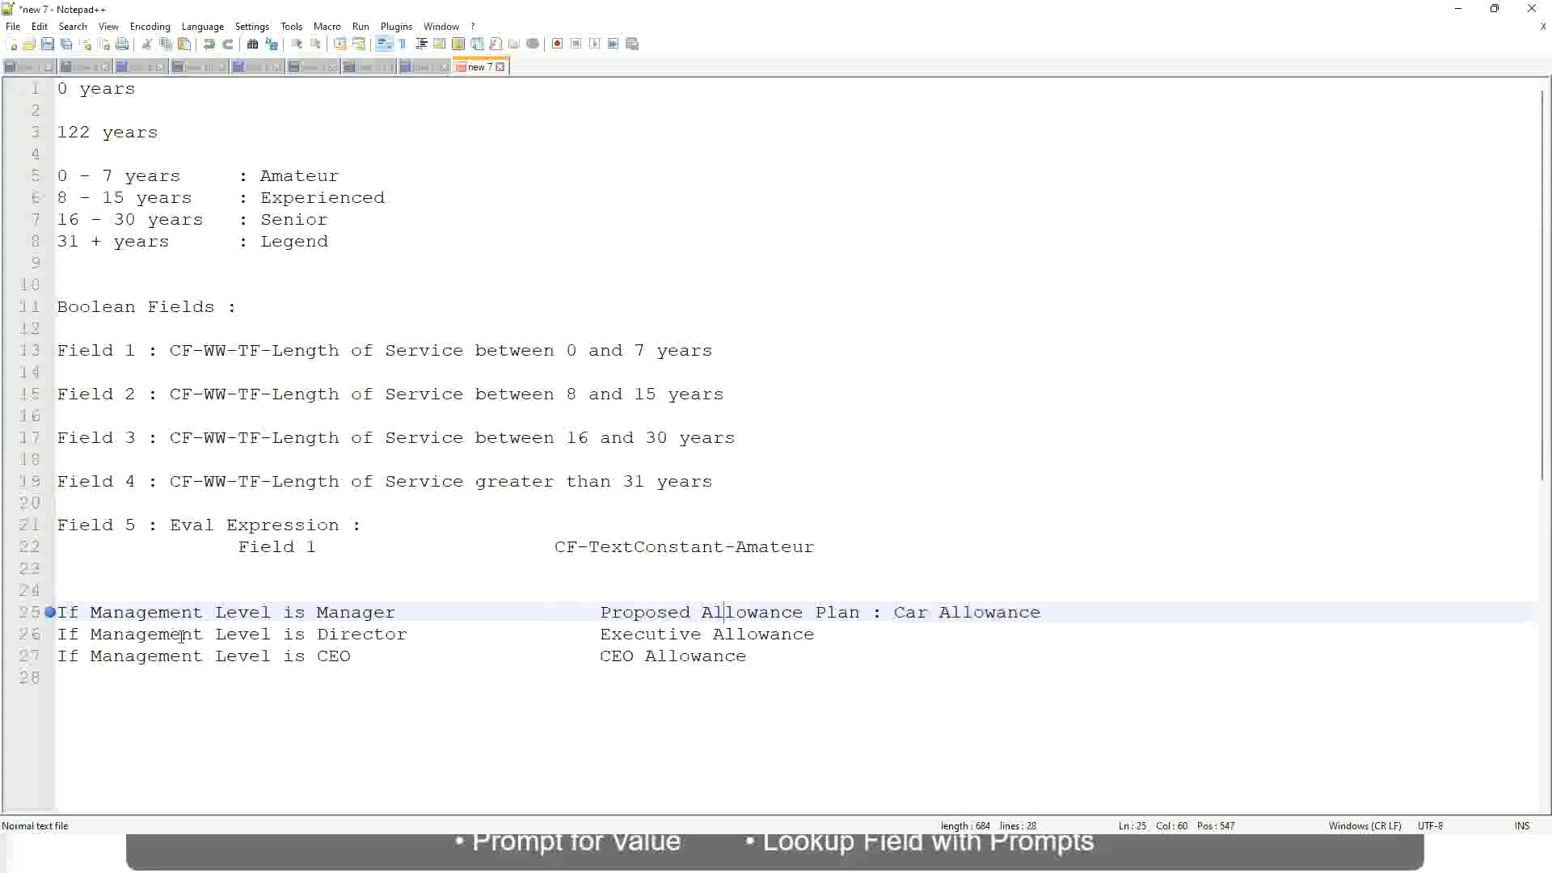
- Replace line 25's allowance text with 'Name of the First Line Manager'
left_click(316, 612)
left_click_drag(603, 612, 1064, 612)
type("Manager")
key("Return")
key("BackSpace")
key("BackSpace")
key("BackSpace")
key("BackSpace")
key("BackSpace")
key("BackSpace")
key("BackSpace")
type("Eirst Line Manage")
key("Return")
key("ctrl+Left")
key("ctrl+Left")
key("Left")
key("Left")
key("Left")
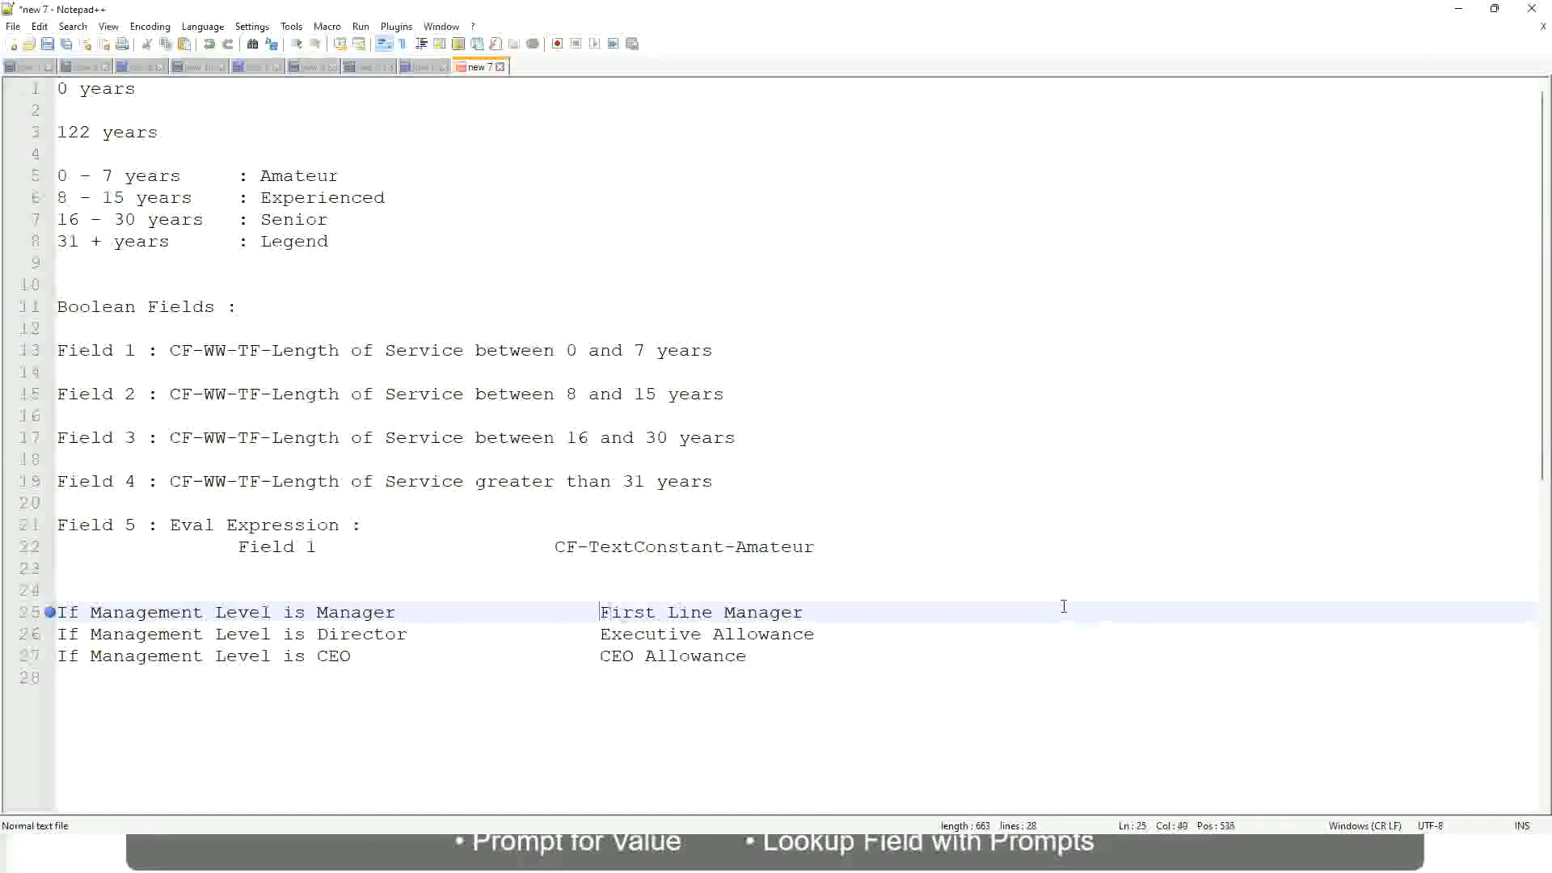
type("Name of the")
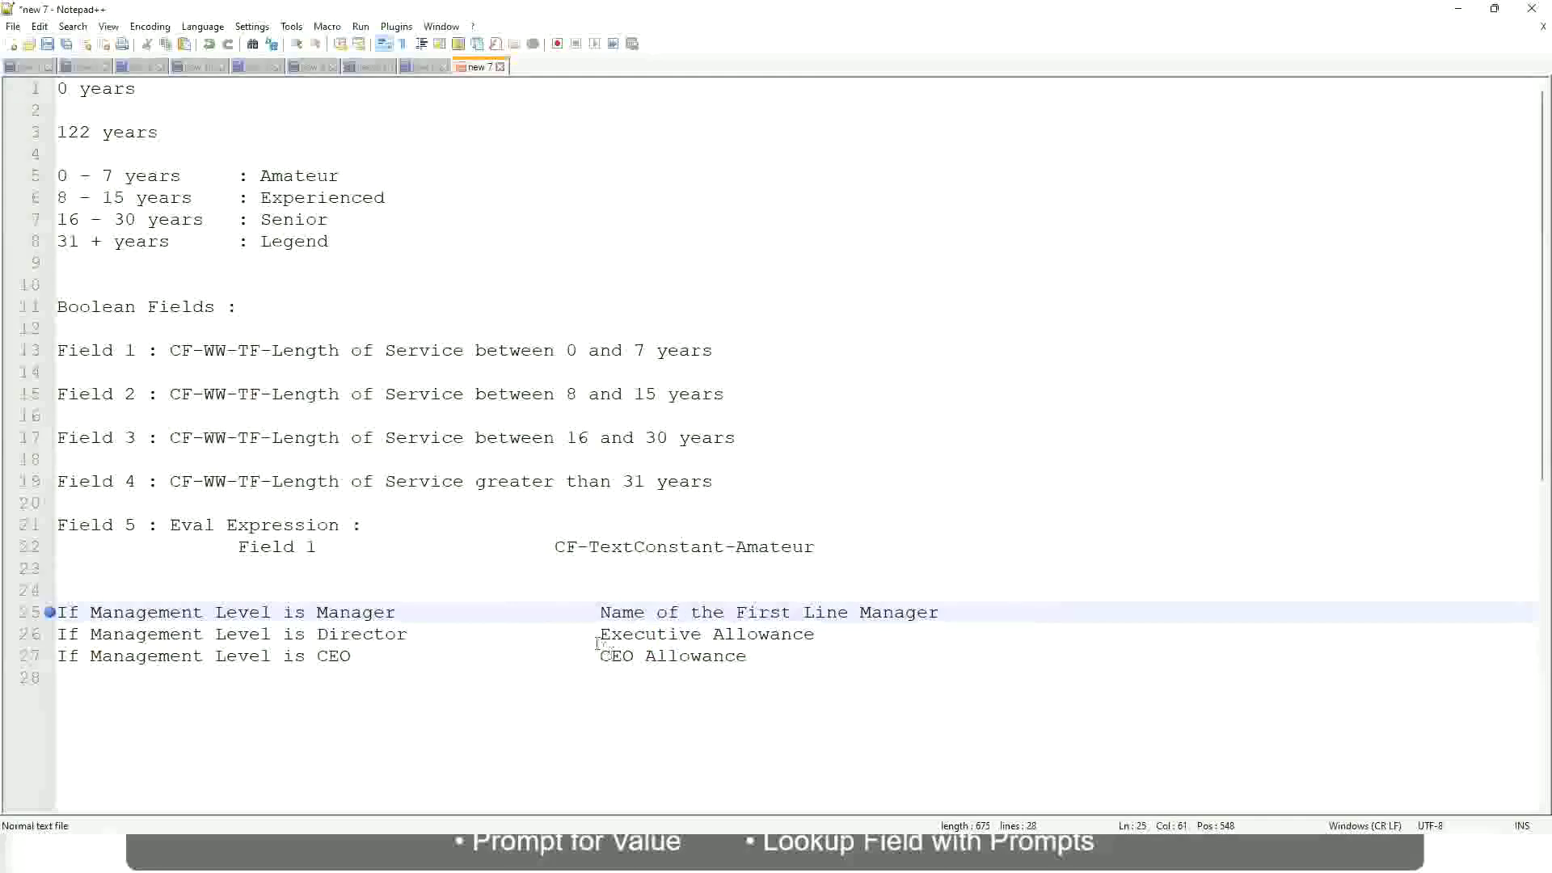
- Change First to Second on line 25 and set the Director line to 'Name of Manager'
left_click_drag(599, 634, 817, 634)
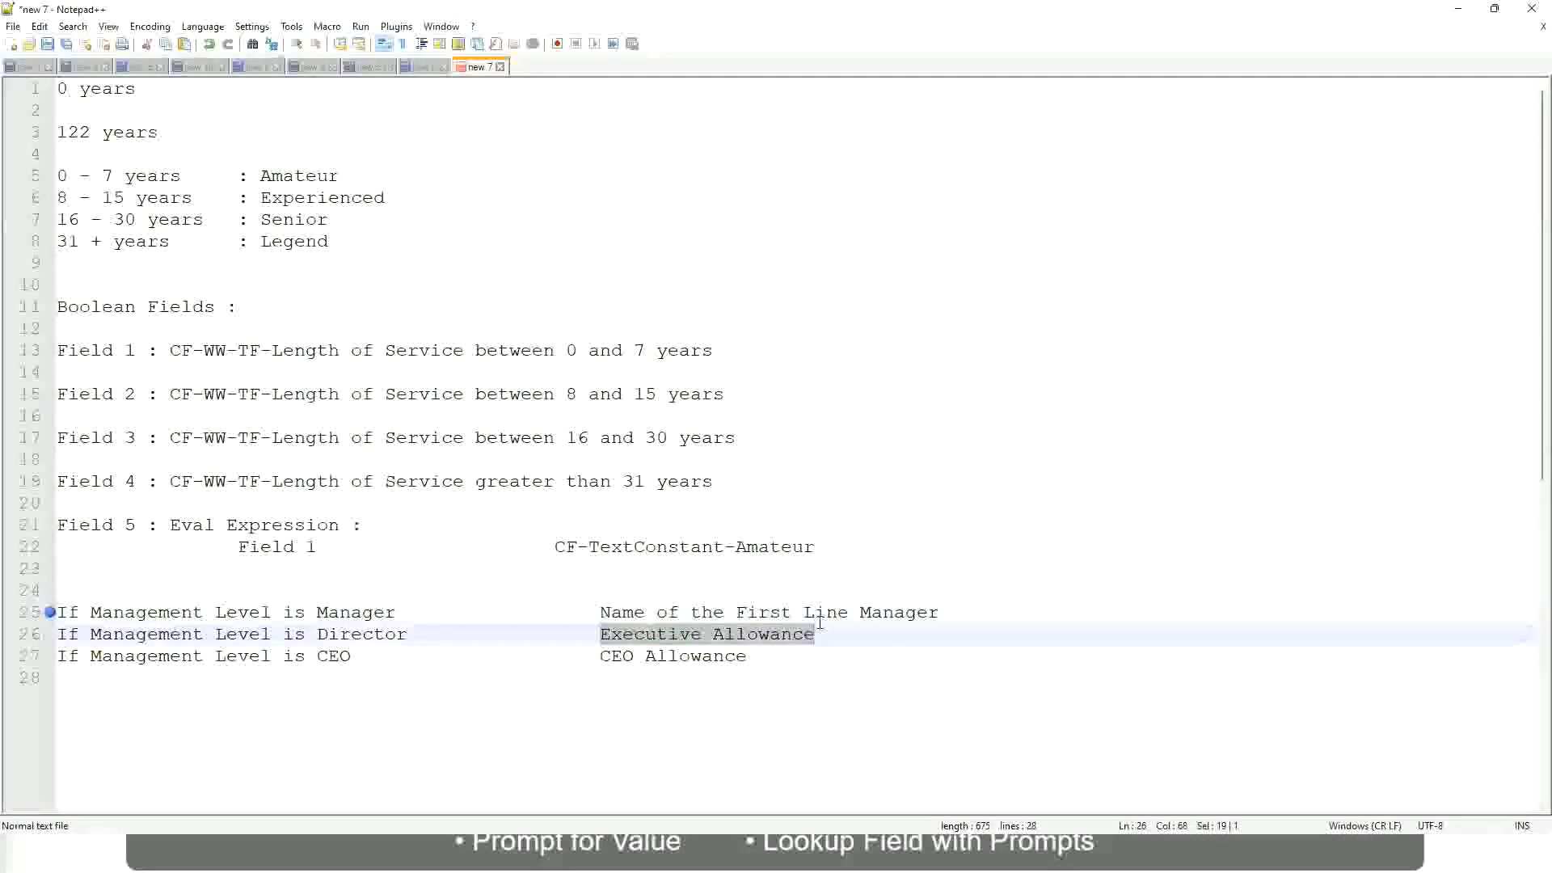
type("Name ")
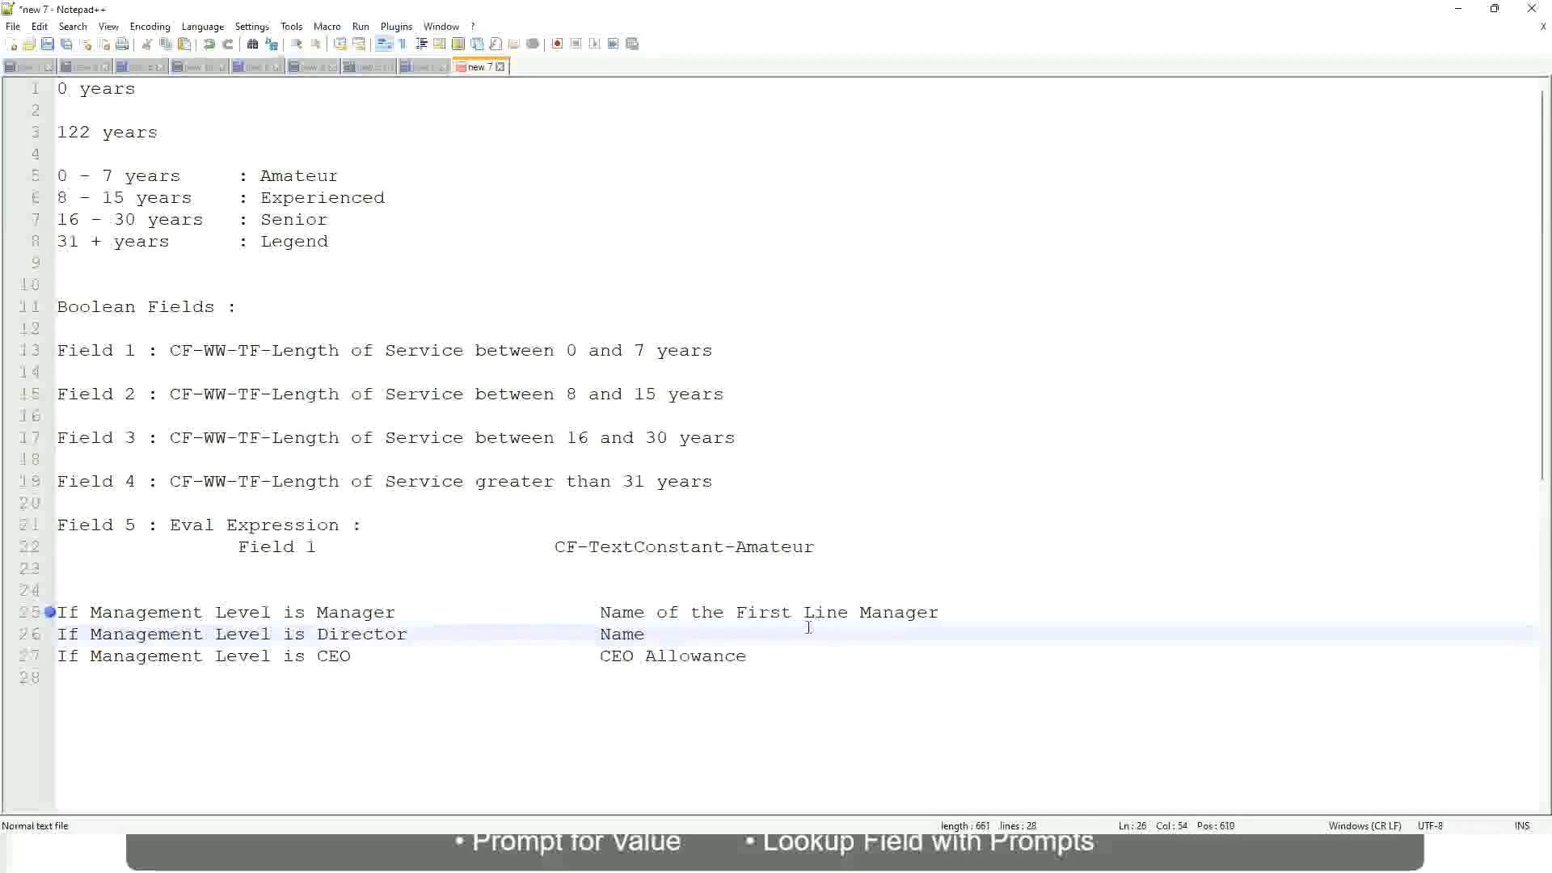
type("of ")
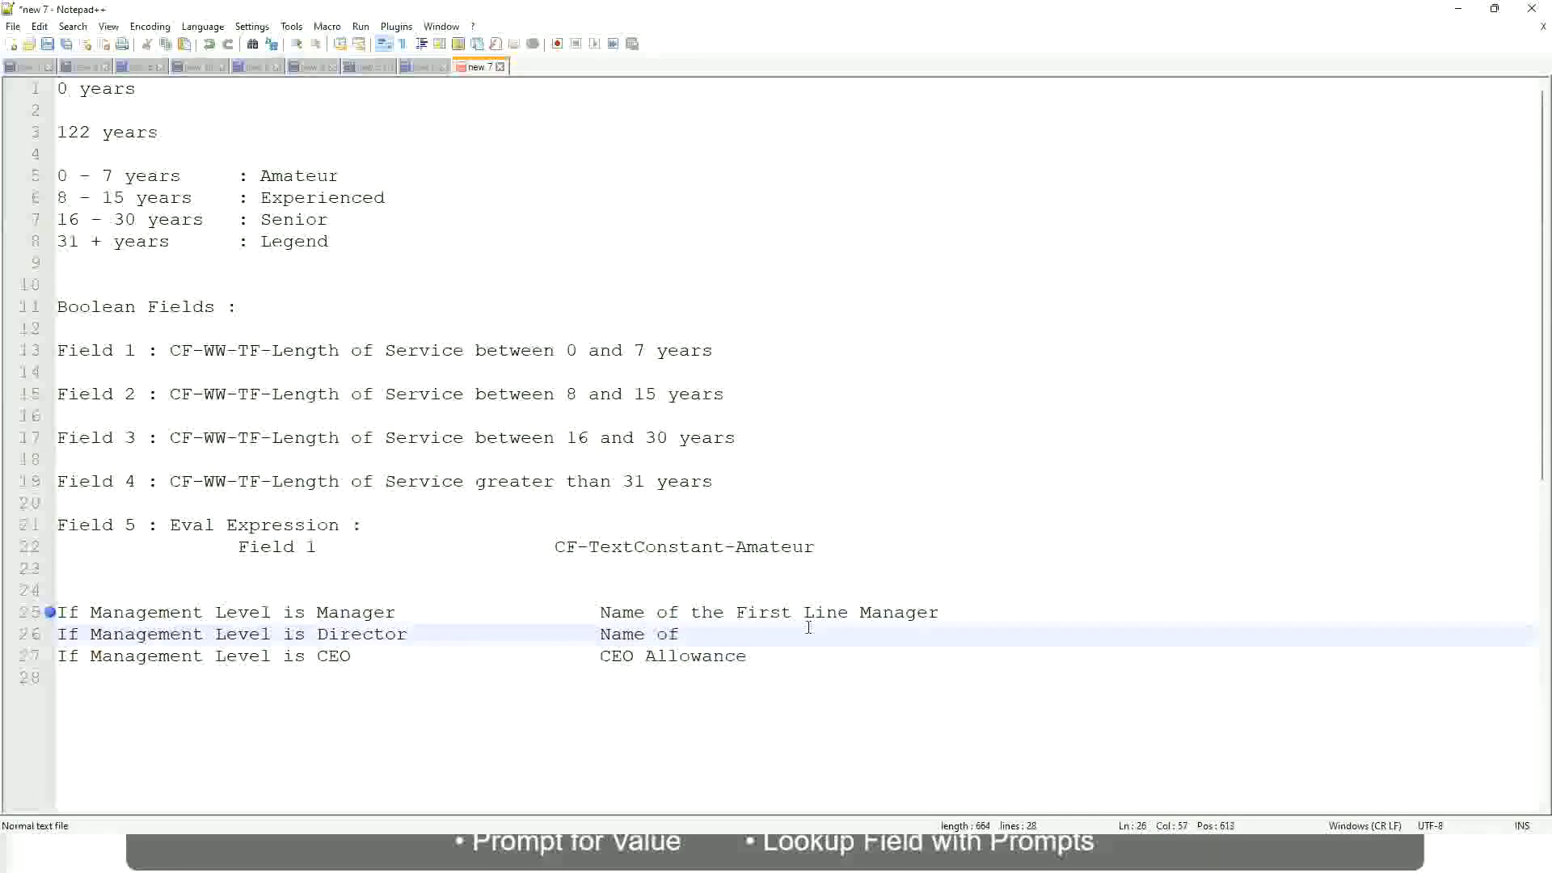
type("Firs")
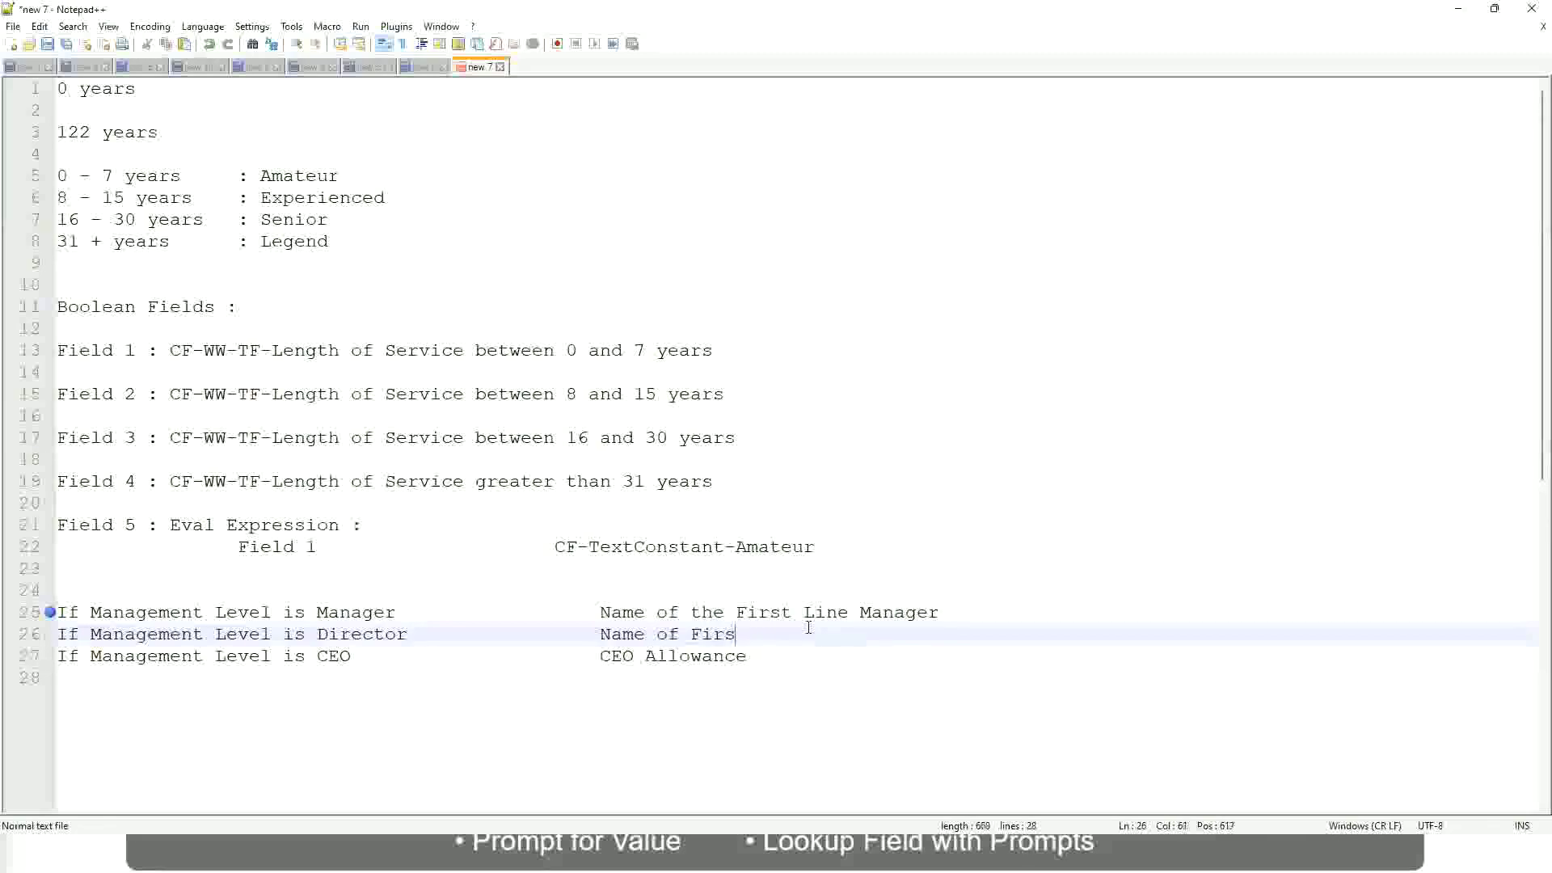
key("BackSpace")
key("BackSpace")
key("BackSpace")
key("BackSpace")
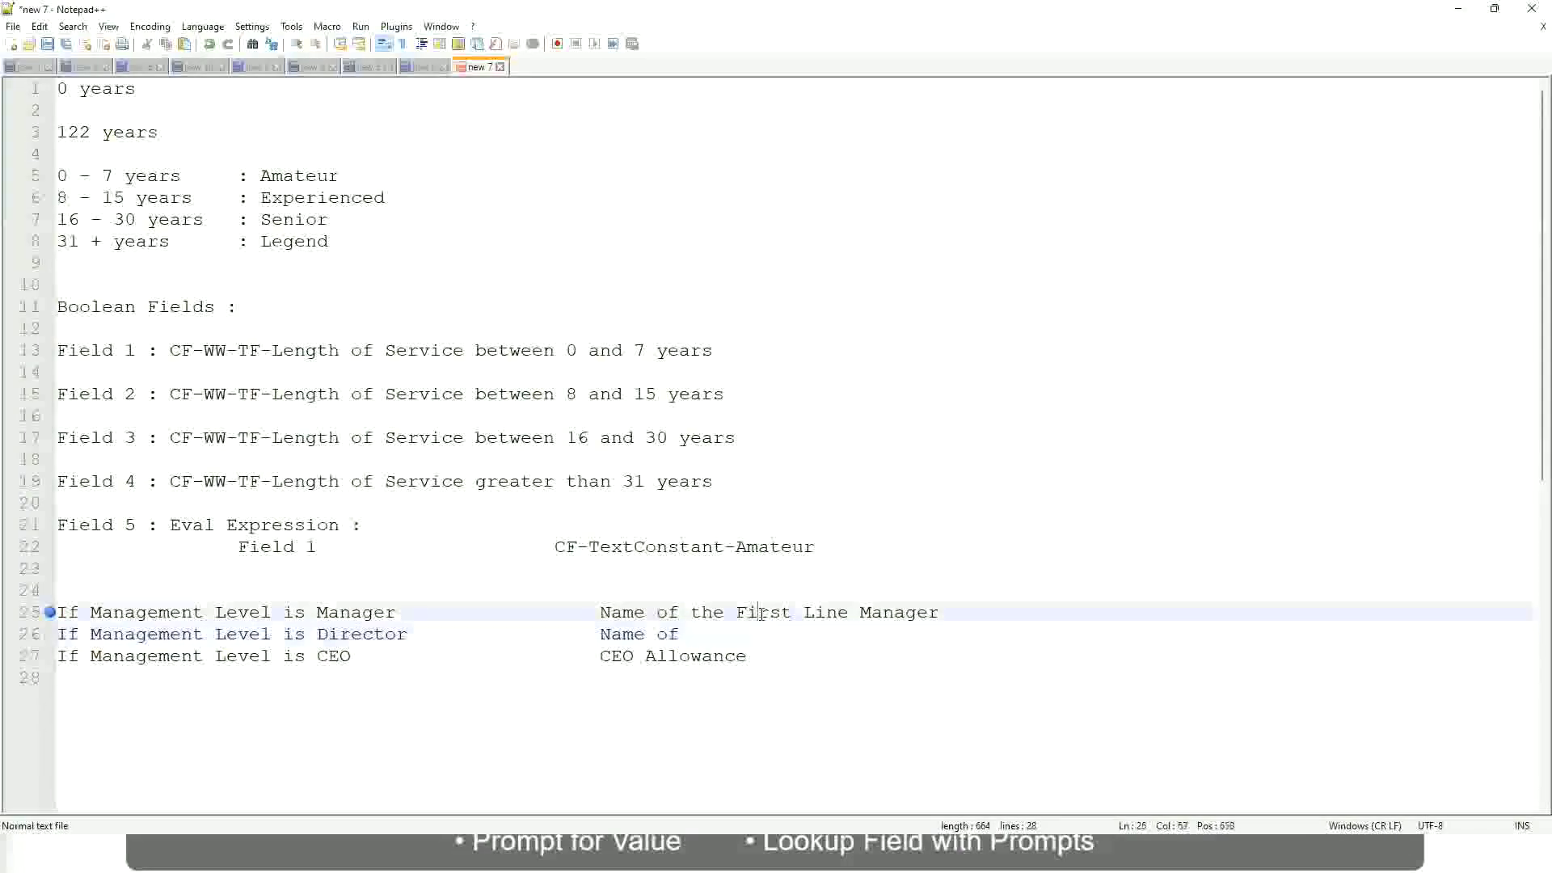
double_click(733, 612)
type("Second")
key("BackSpace")
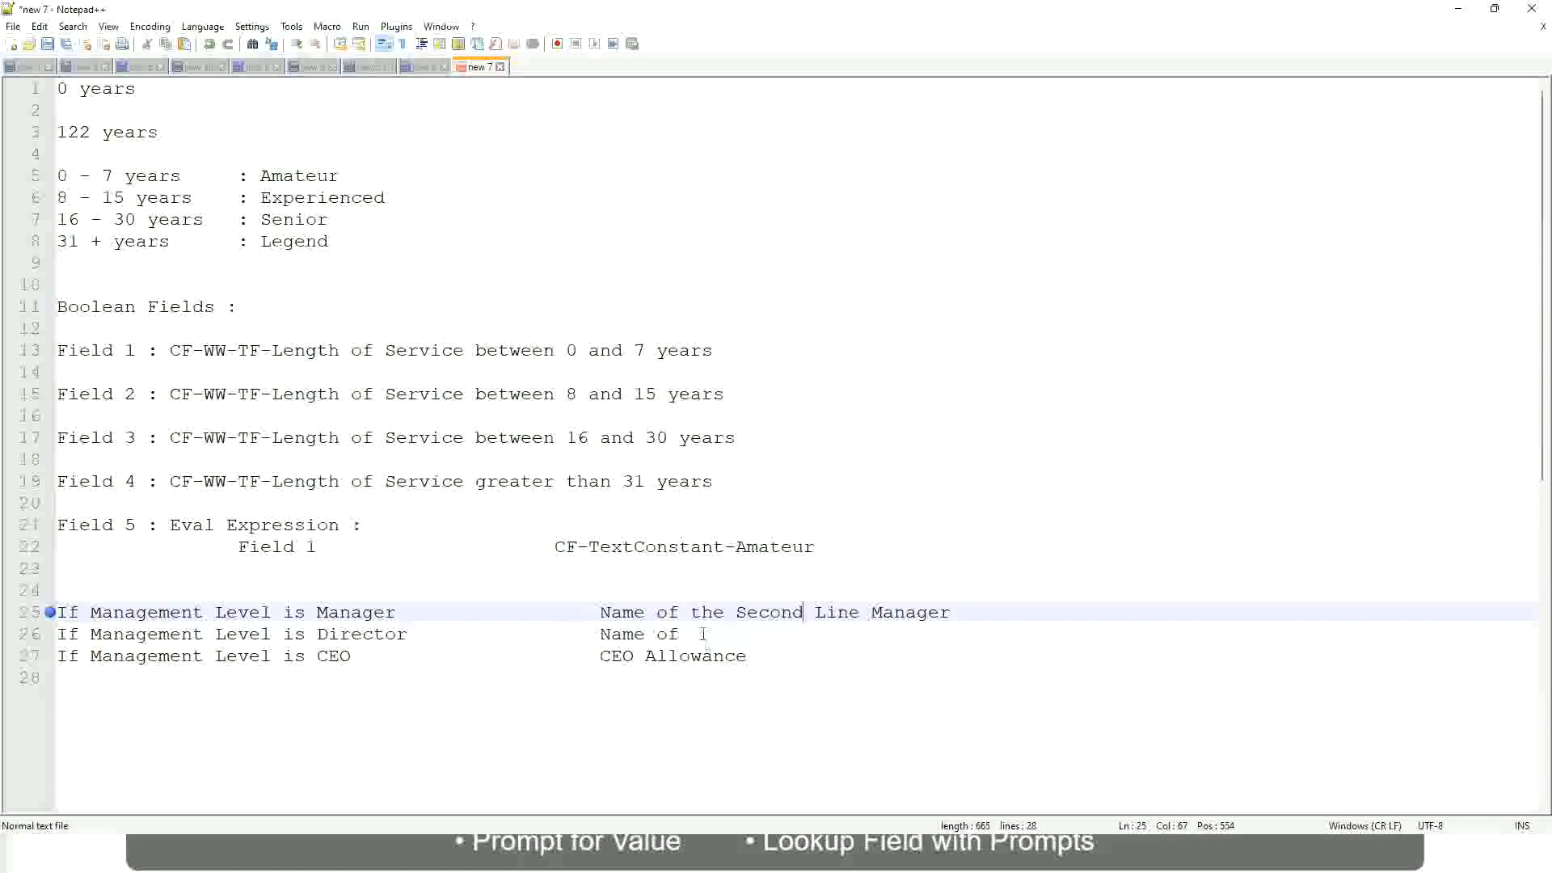
left_click(702, 633)
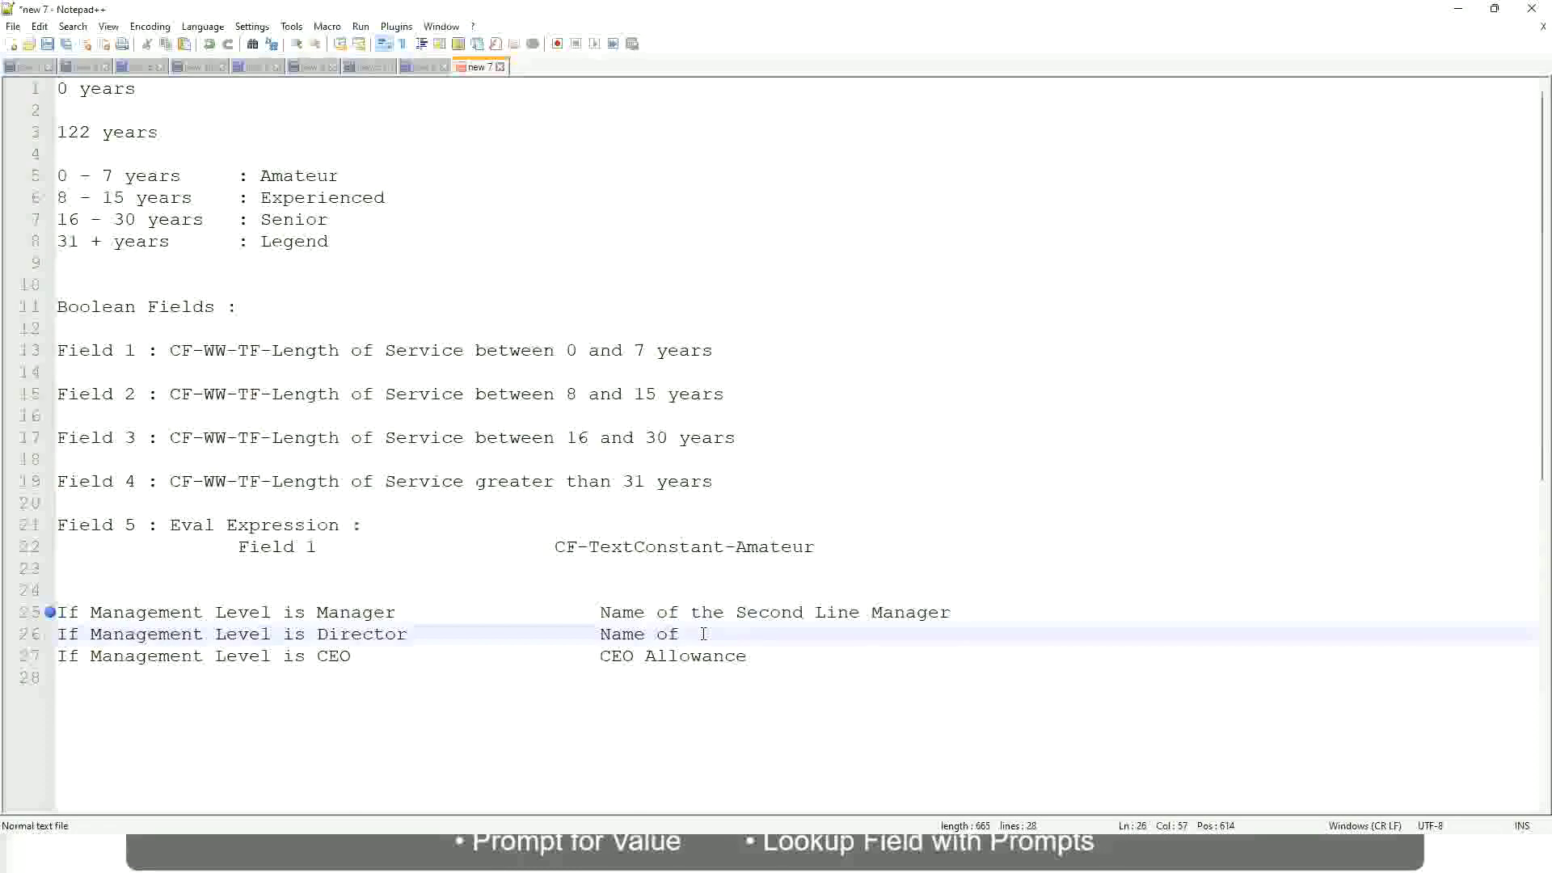
type("Manager")
- Overwrite CEO Allowance on line 27 with 'name of CEO/Himself/Herself'
left_click(323, 656)
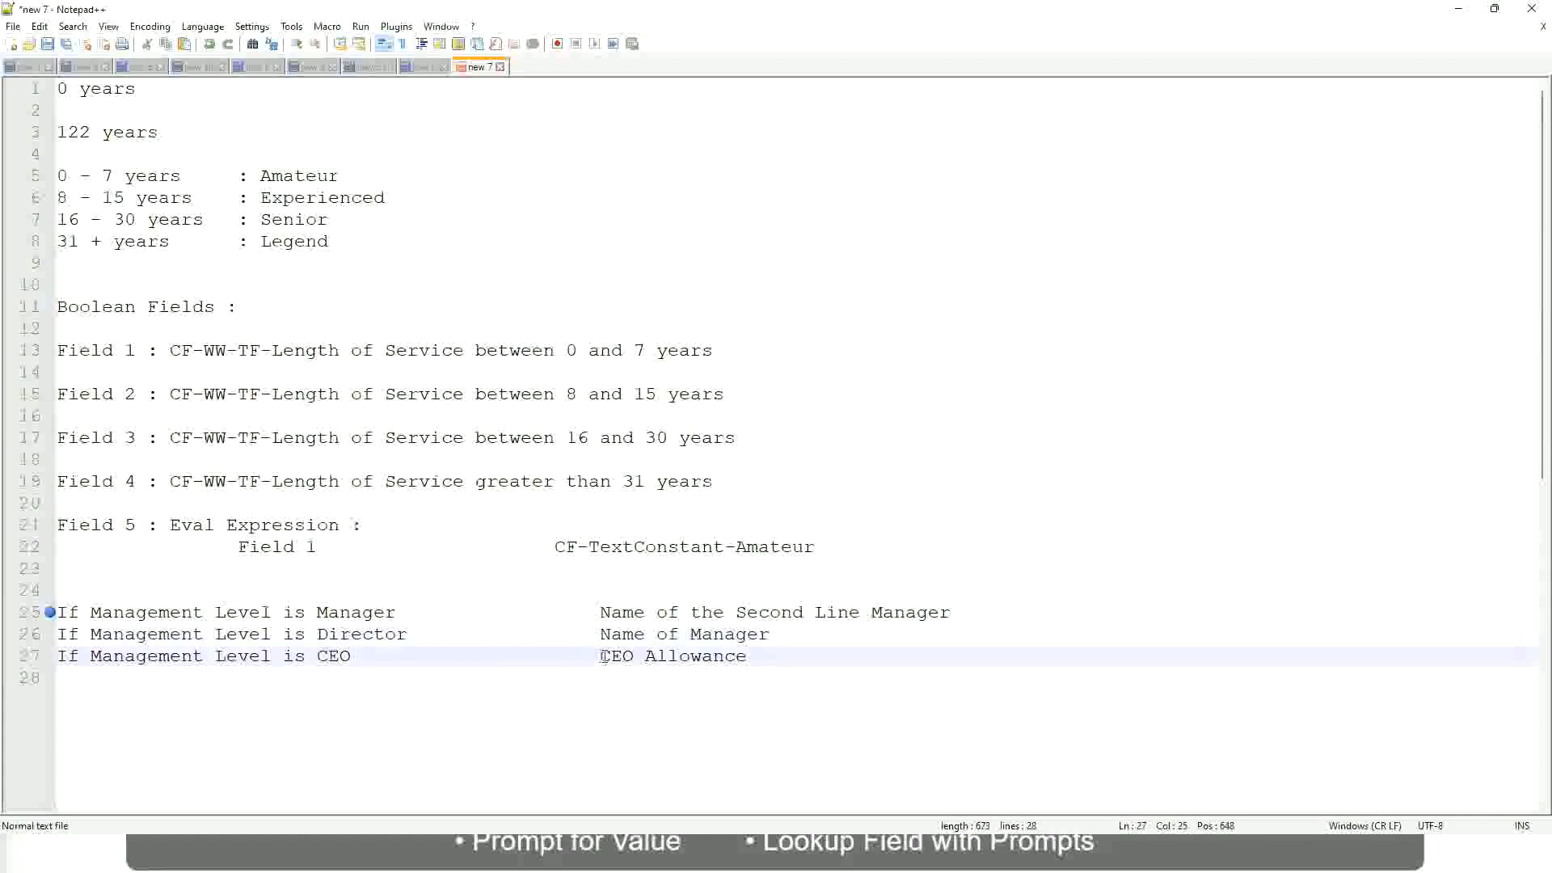
left_click_drag(600, 656, 768, 656)
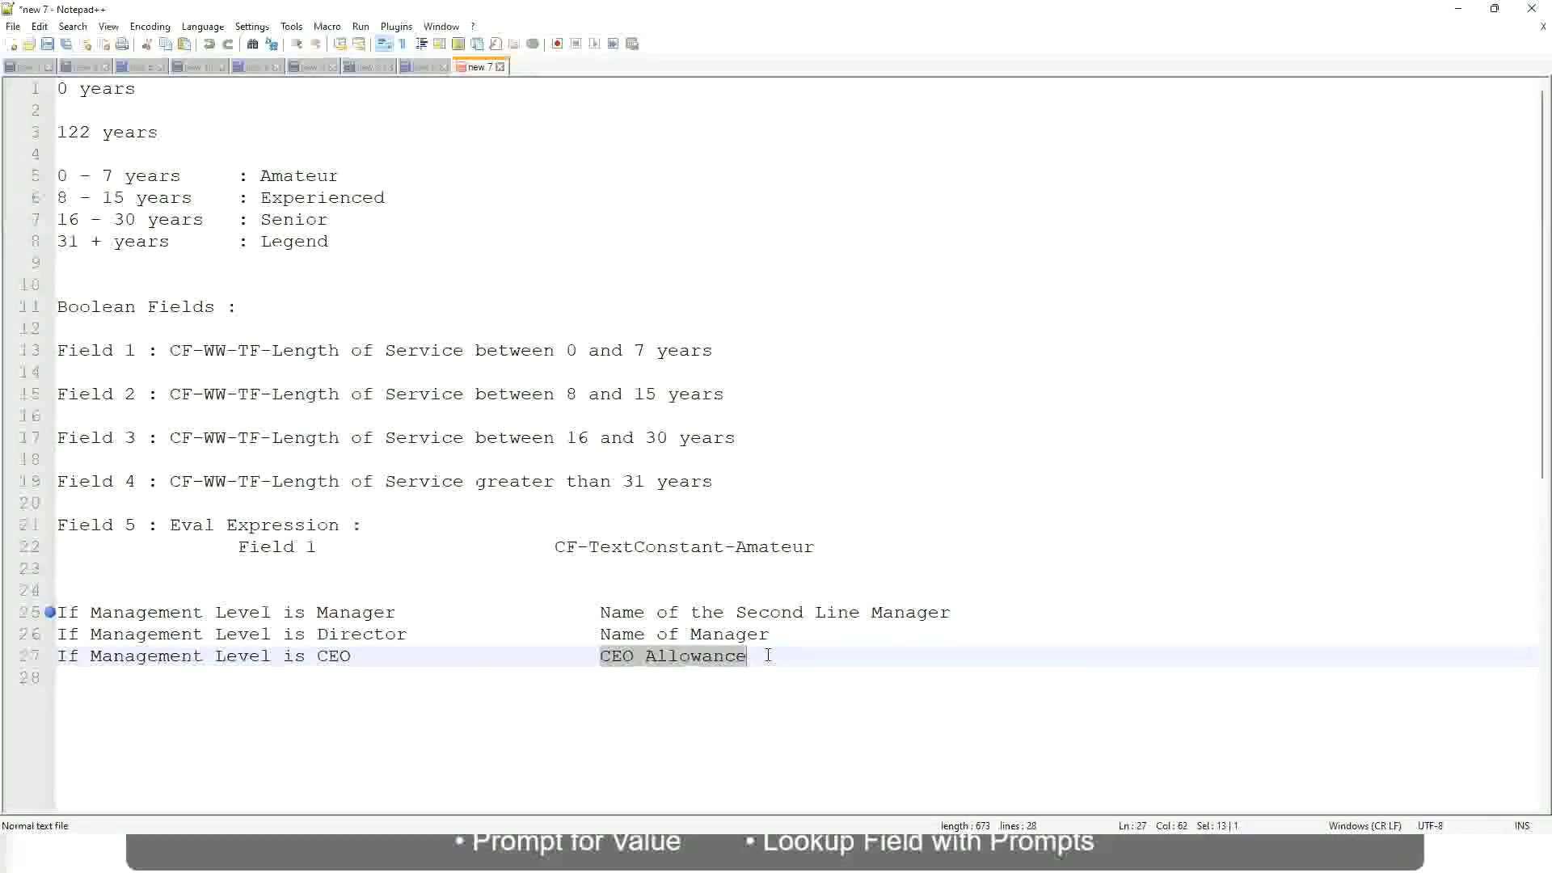
type("name of CEO")
key("BackSpace")
type("/Himself/Herself")
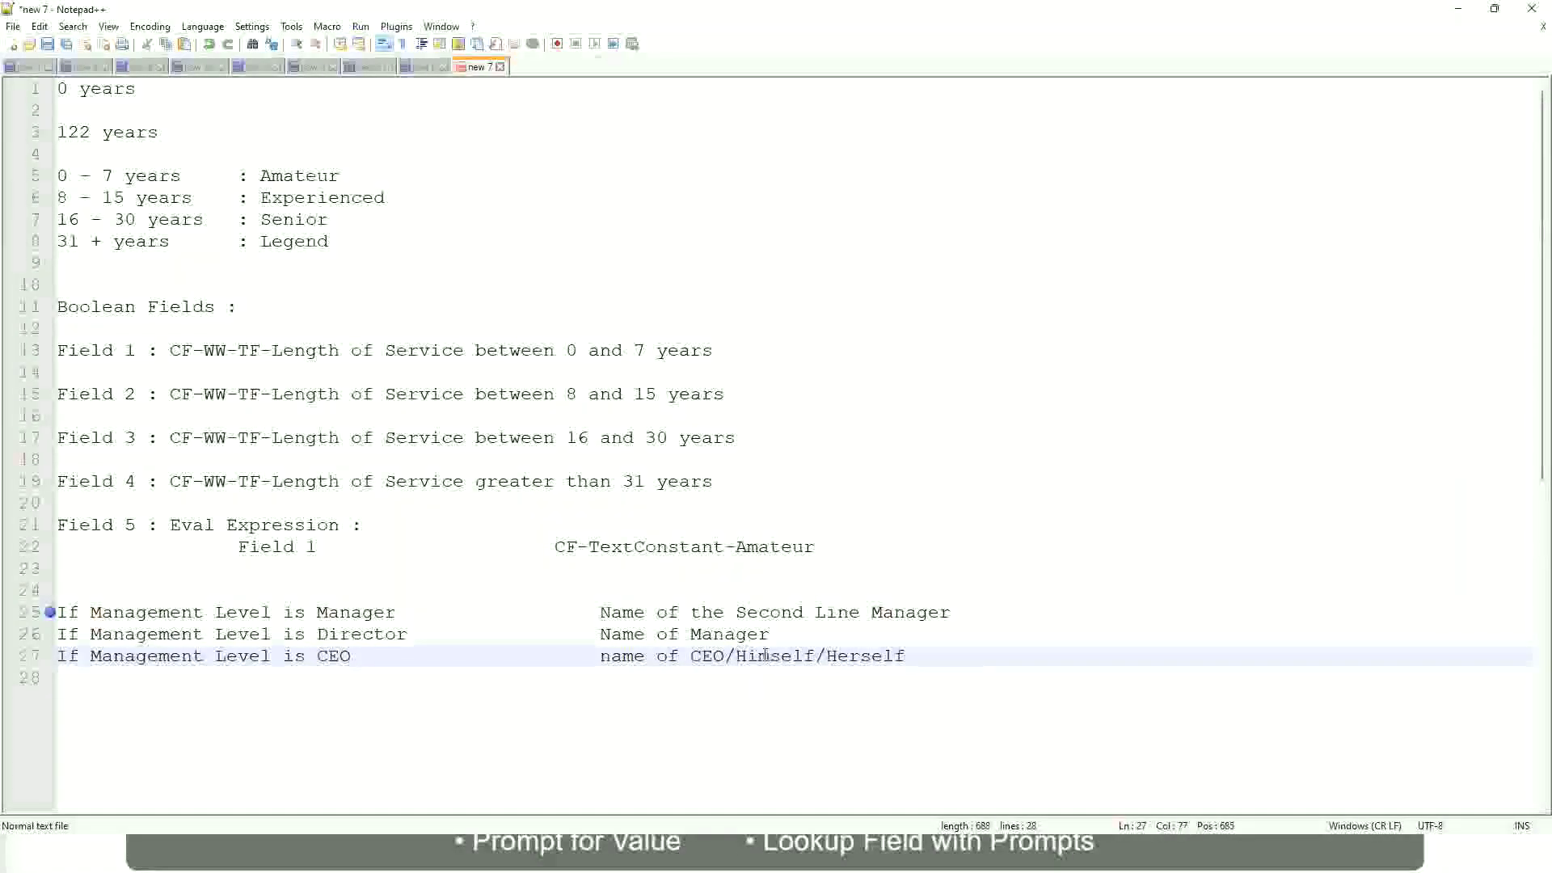
left_click(557, 655)
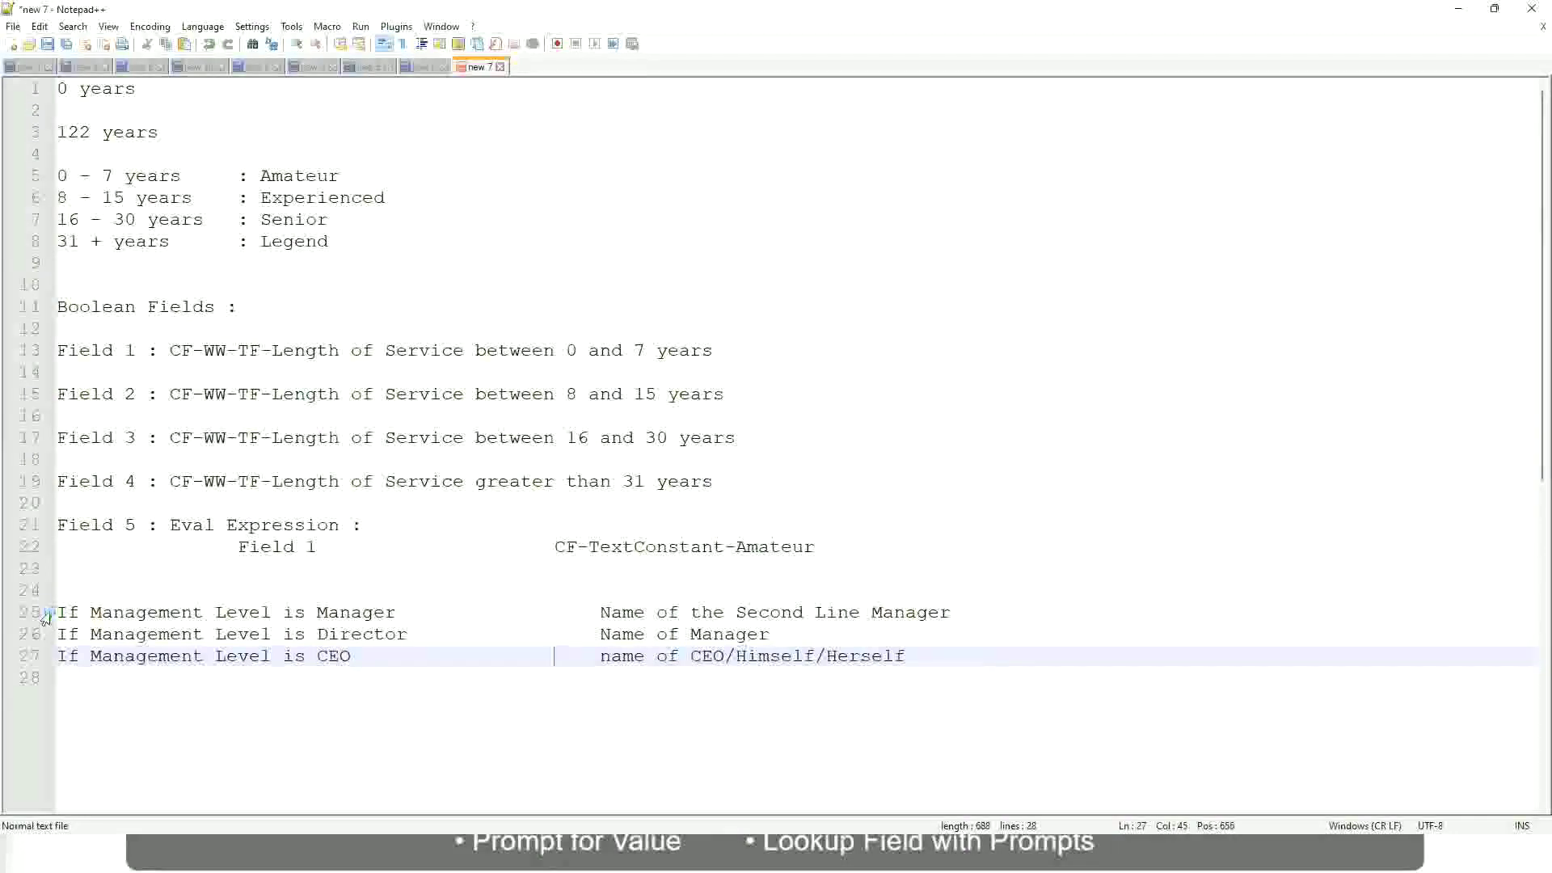
left_click(170, 613)
left_click(362, 613)
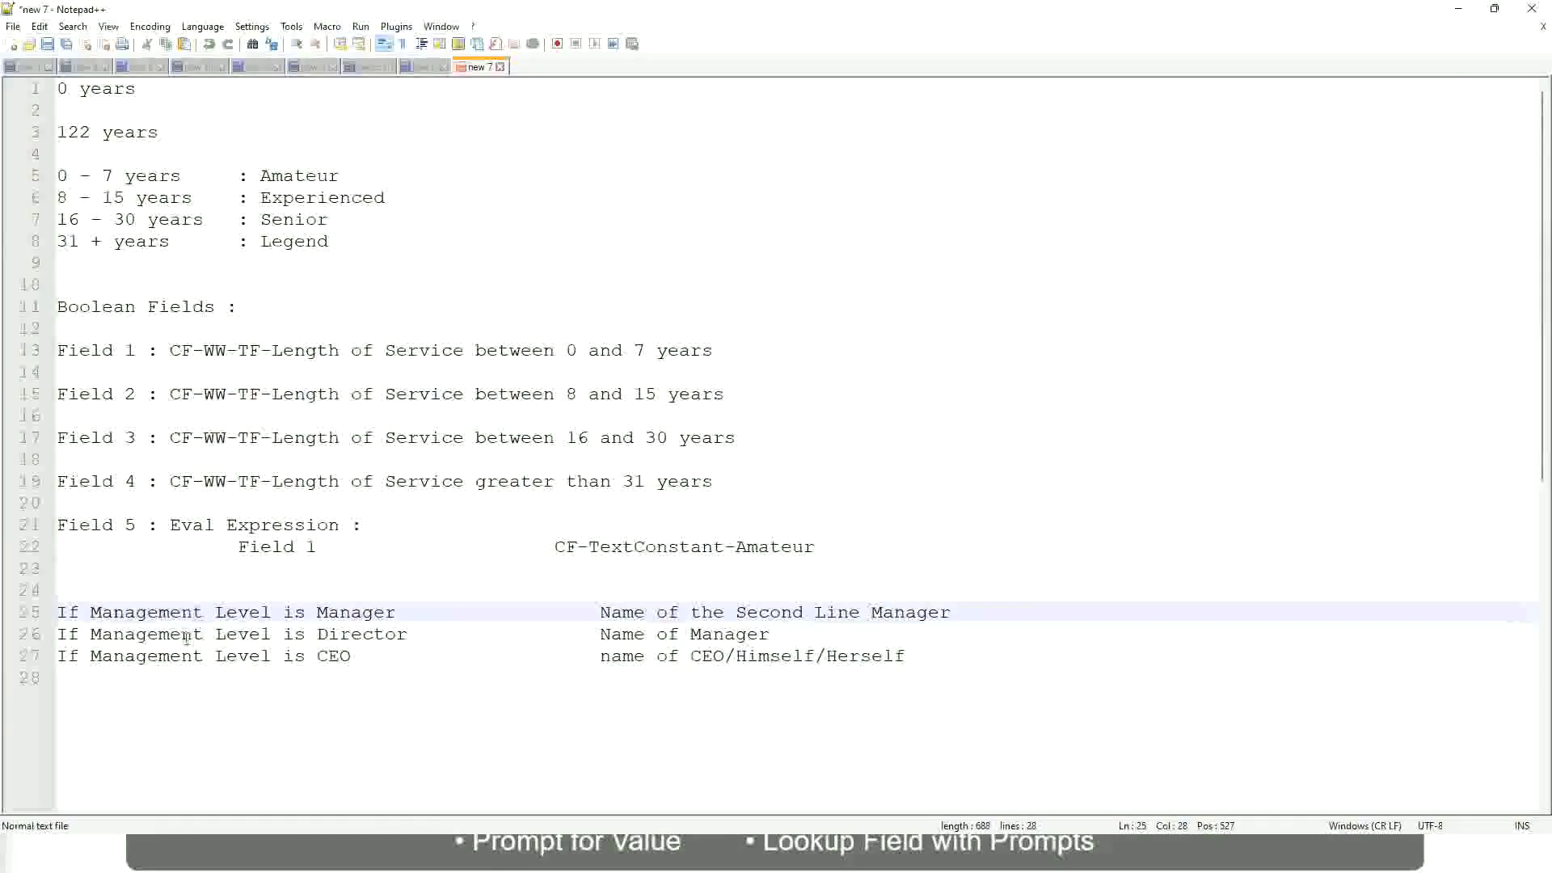
left_click(317, 634)
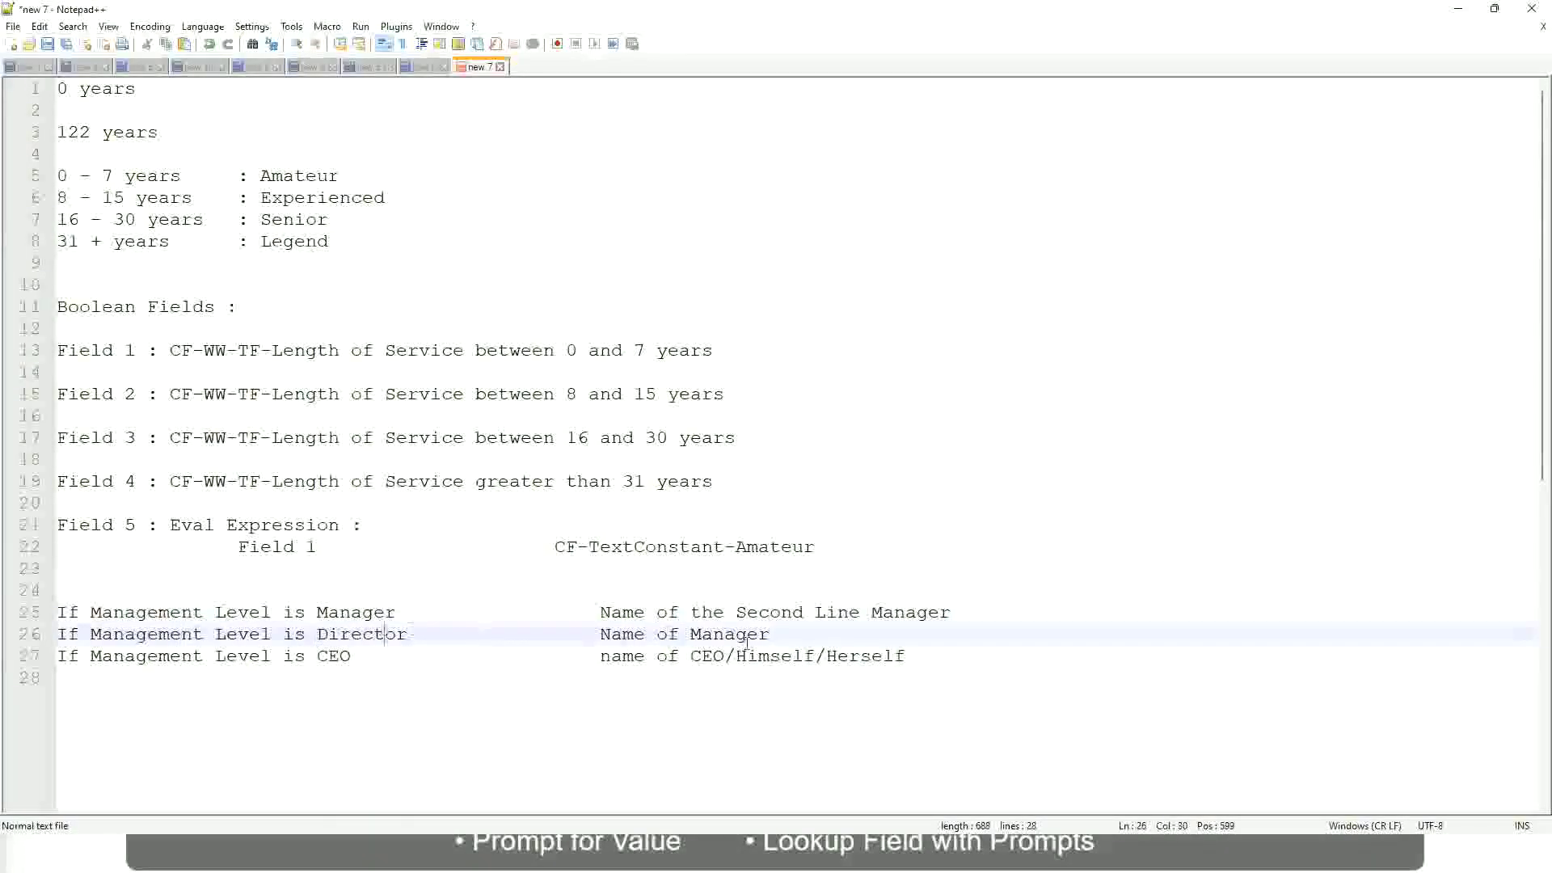
left_click(771, 635)
left_click(347, 635)
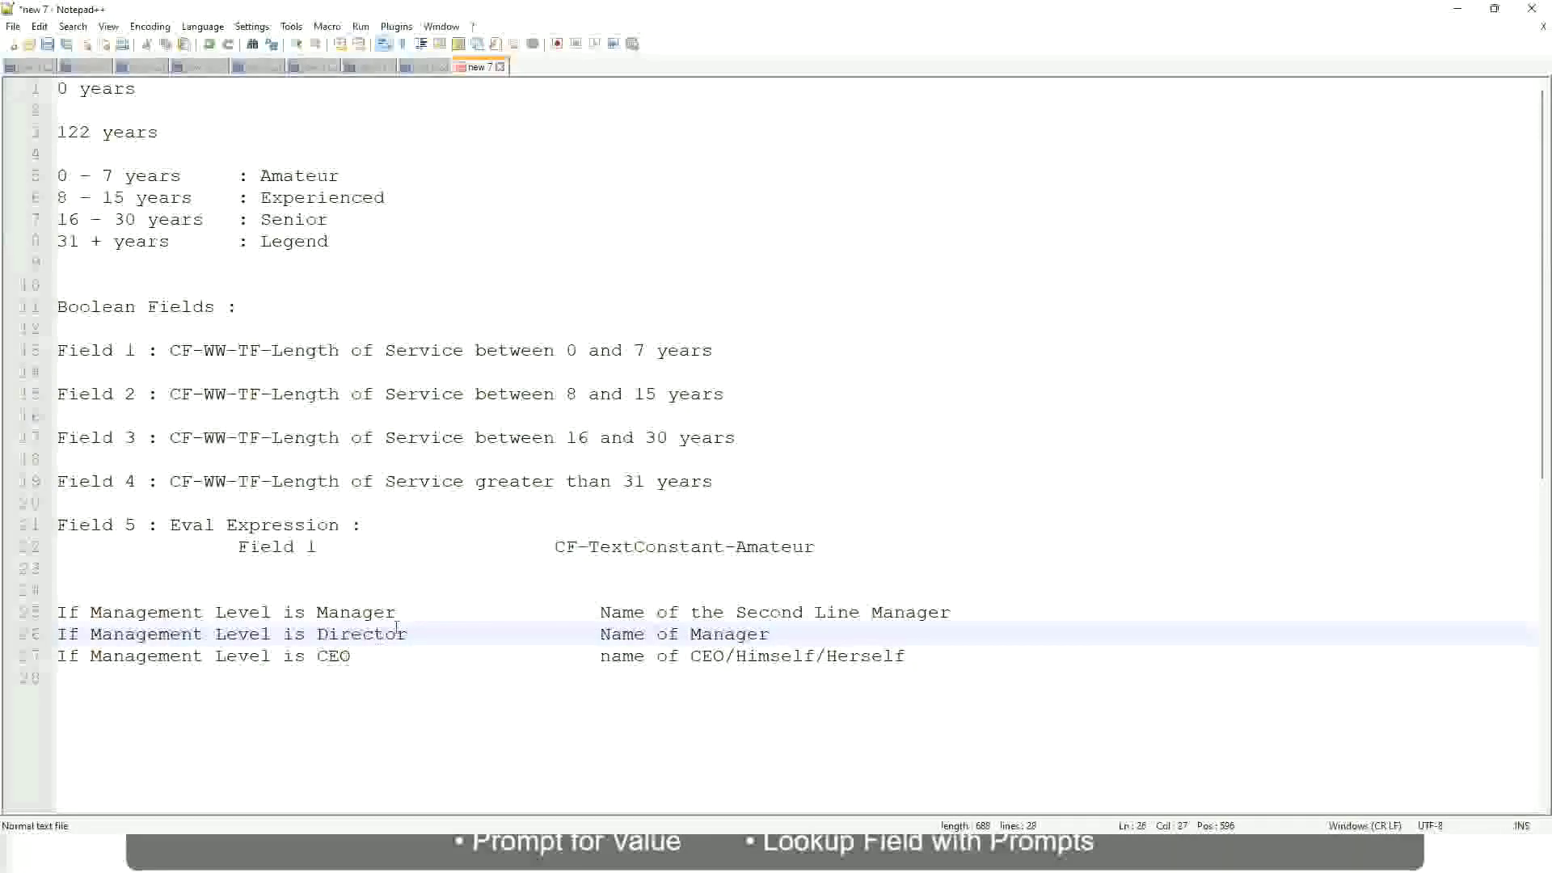
left_click(334, 659)
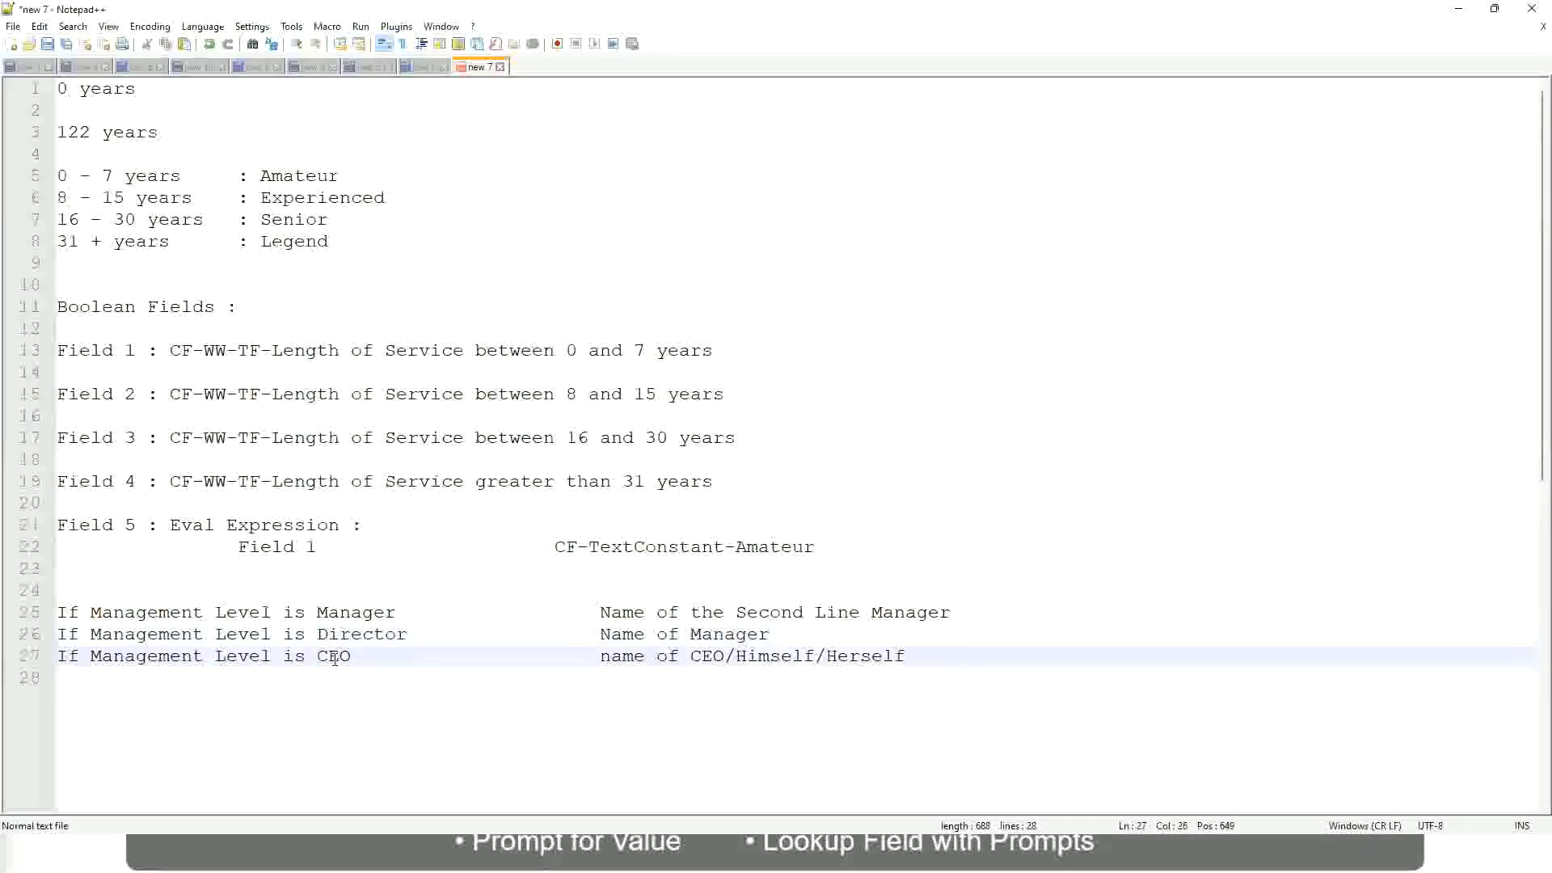
left_click(725, 659)
left_click(913, 656)
mouse_move(922, 656)
left_mouse_down()
mouse_move(304, 606)
mouse_move(55, 612)
left_mouse_up()
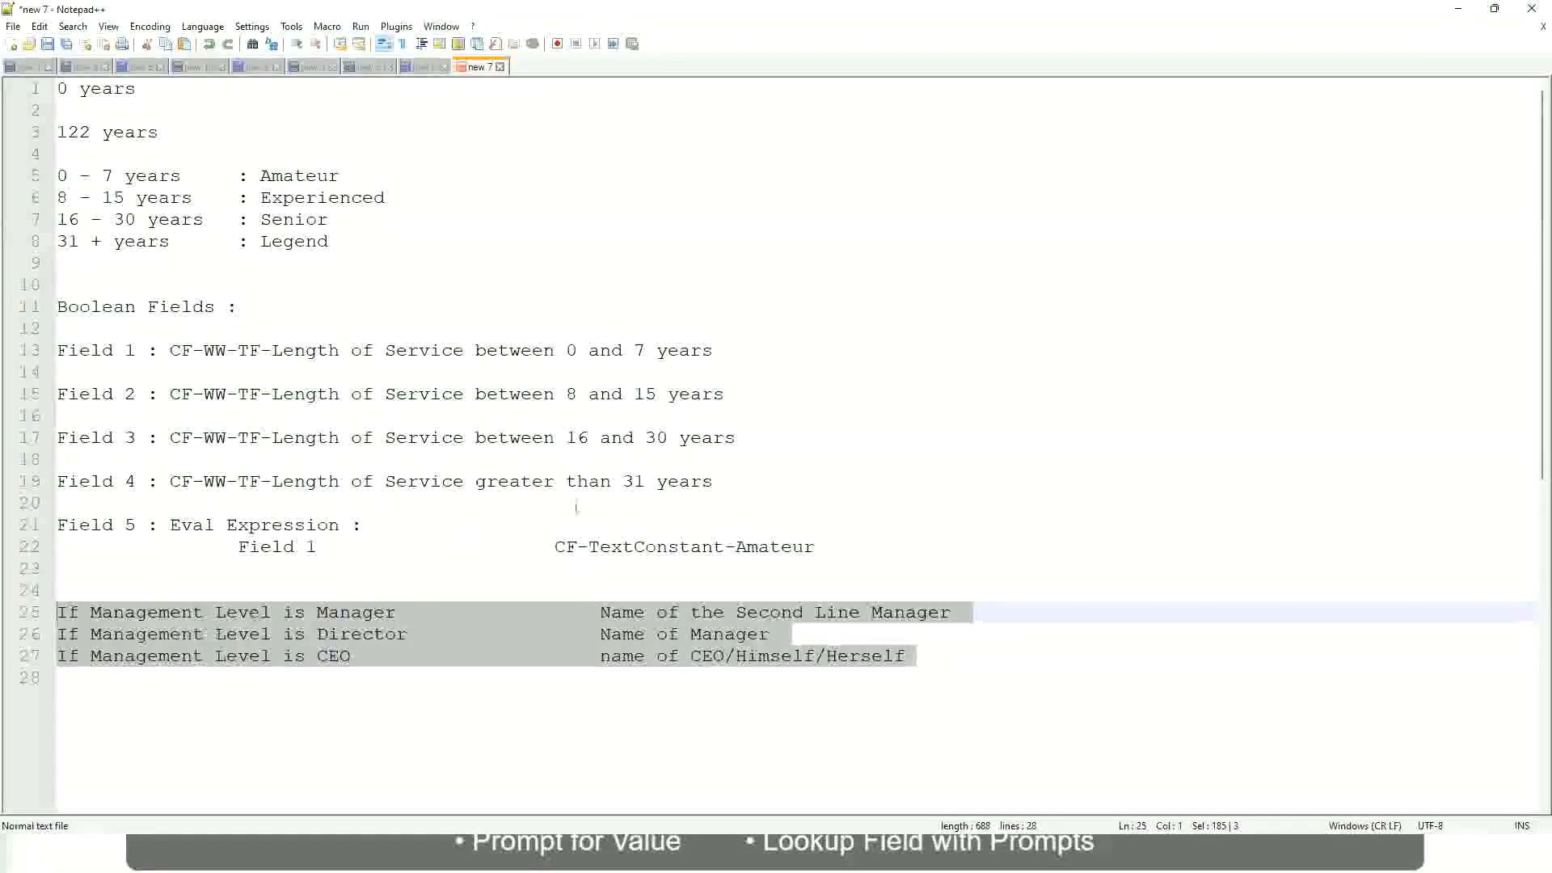
- Highlight 'Name of the Second Line Manager' on line 25 while explaining
left_click(657, 612)
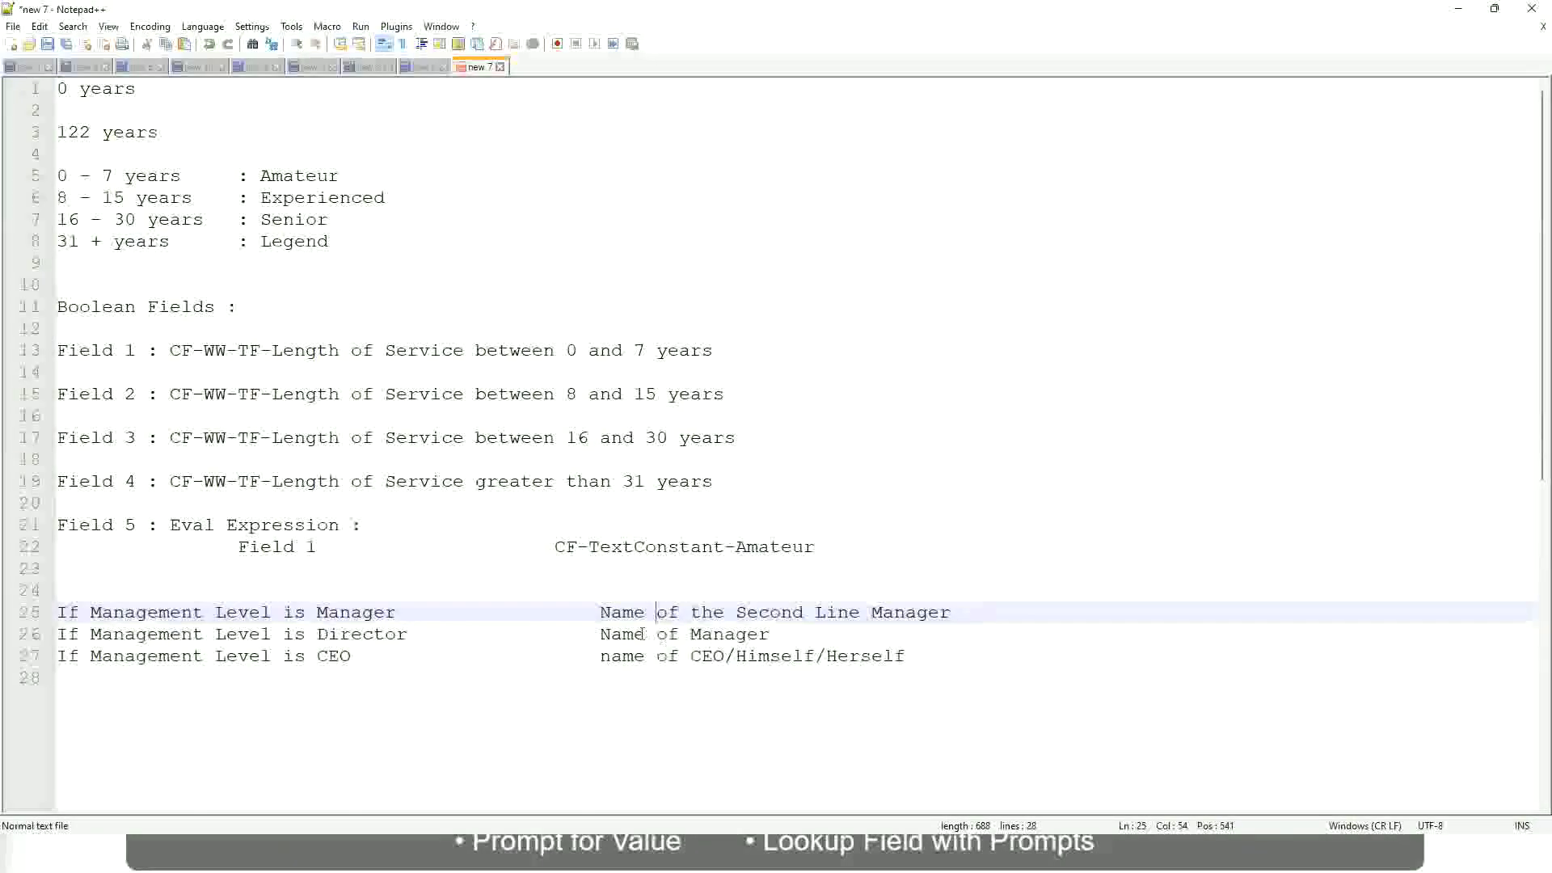
left_click_drag(600, 612, 952, 612)
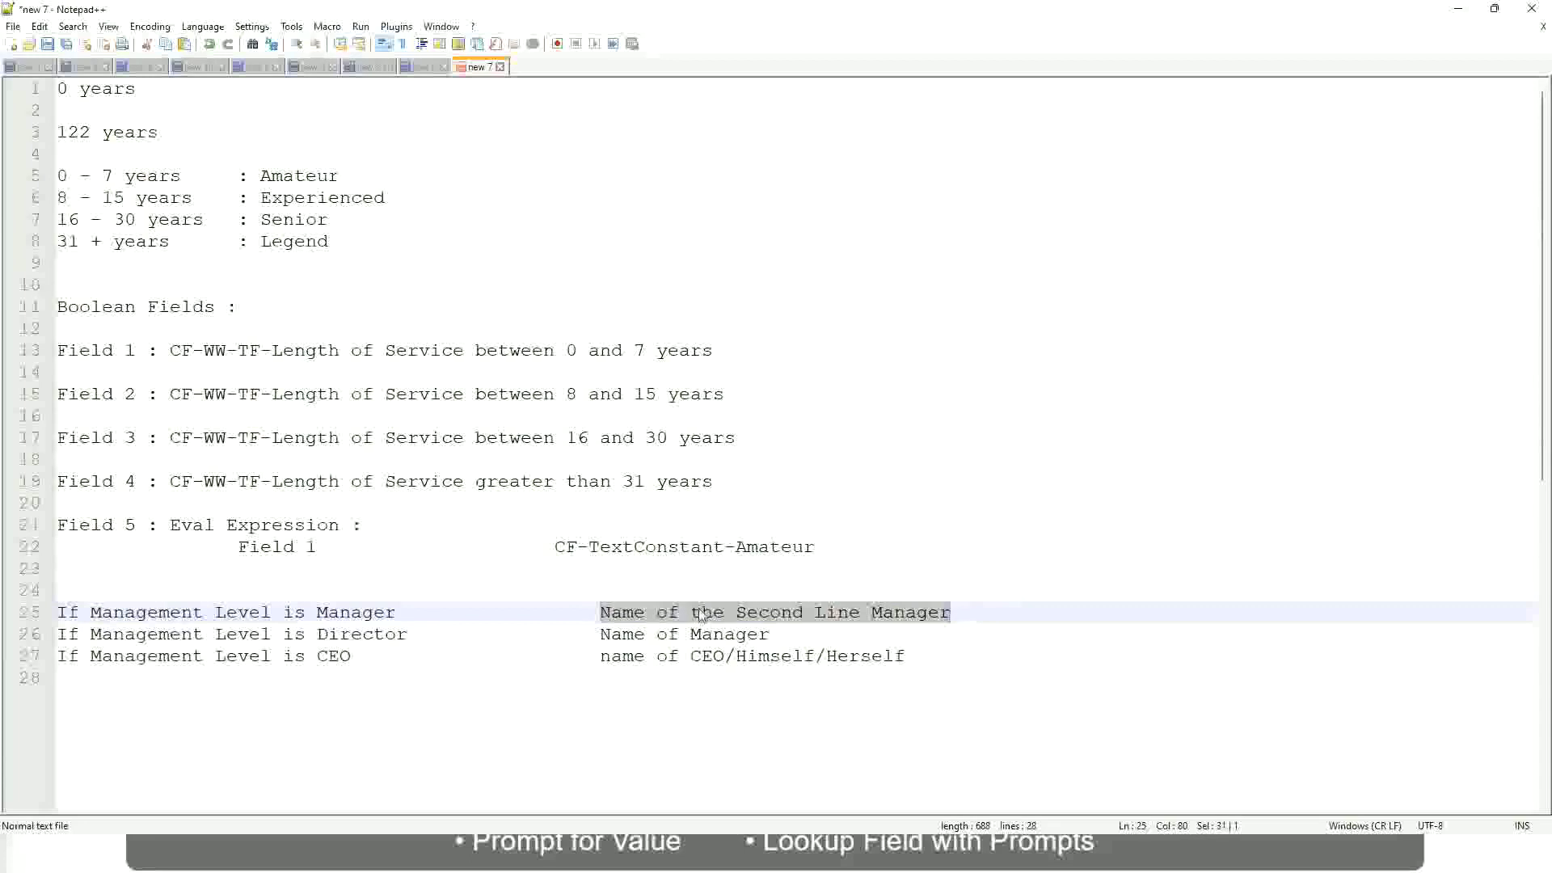
key("Right")
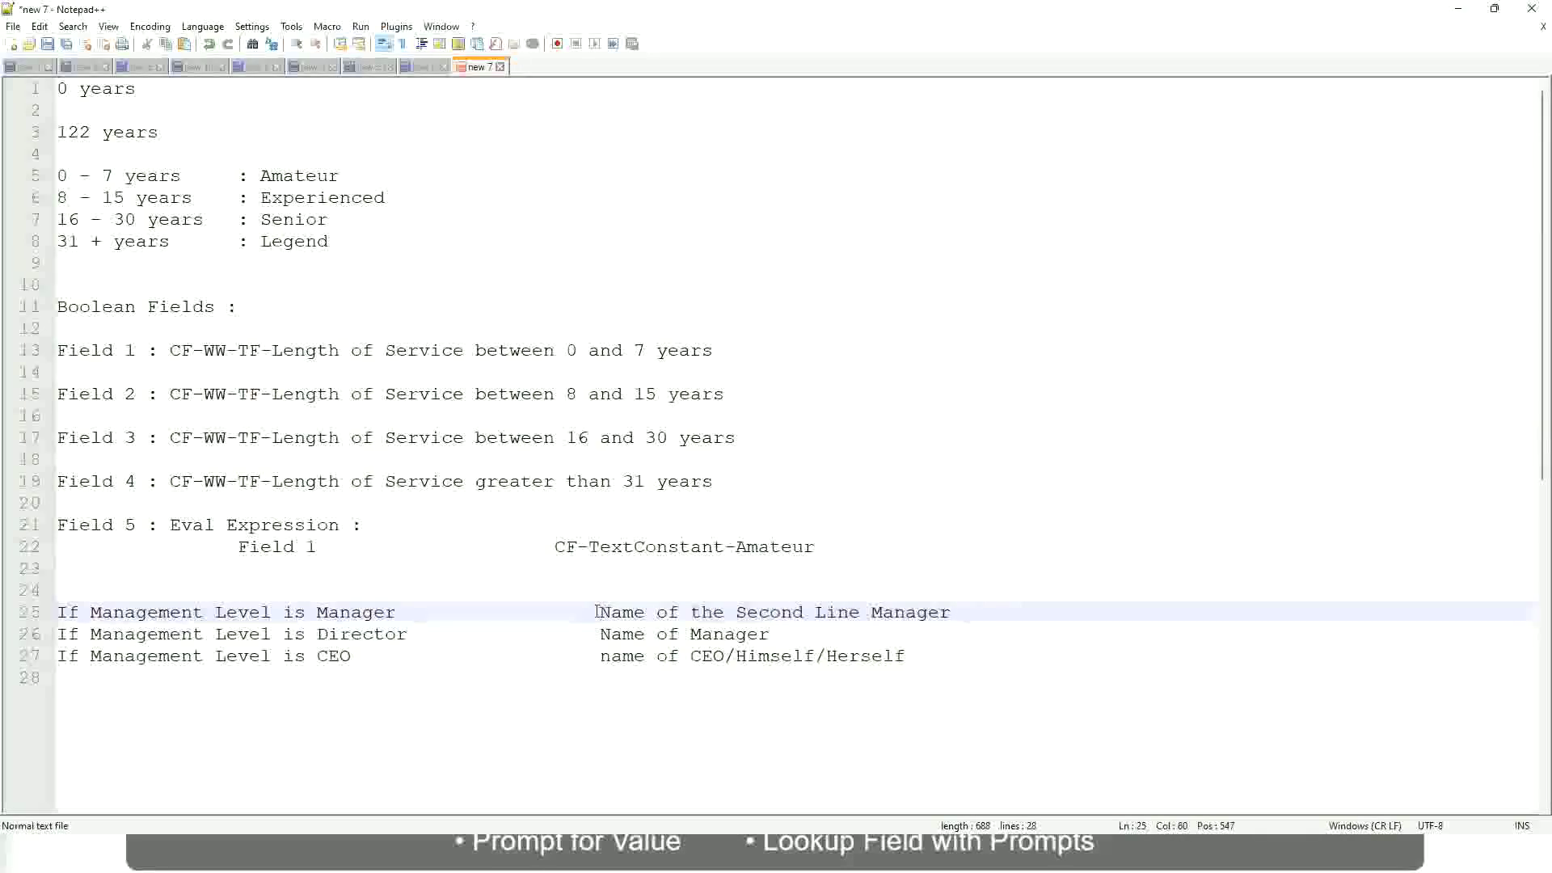
left_click_drag(600, 612, 954, 612)
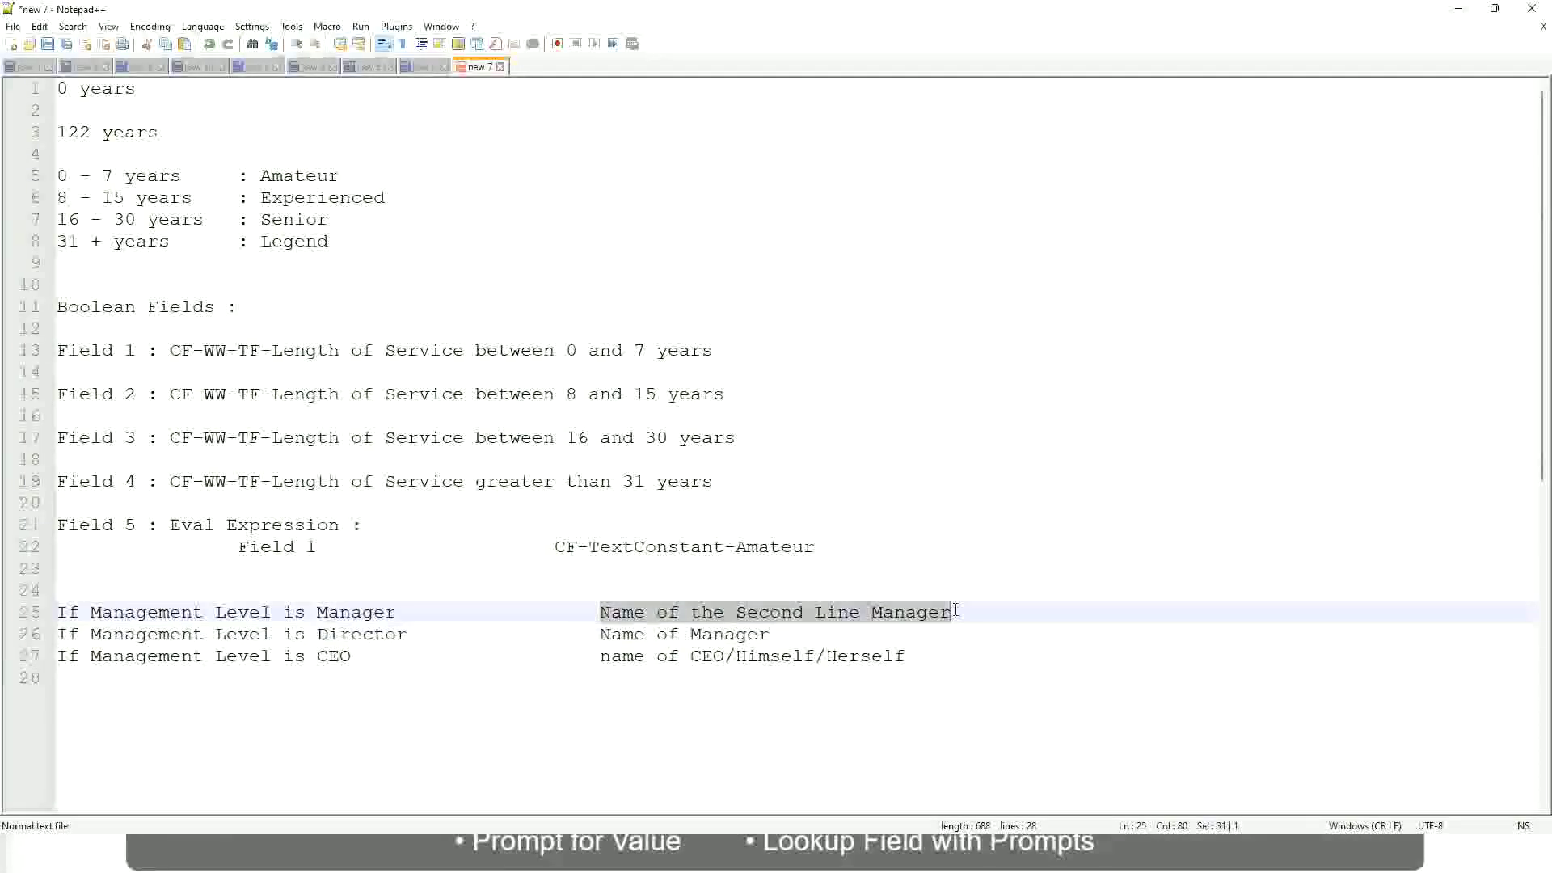
left_click(795, 616)
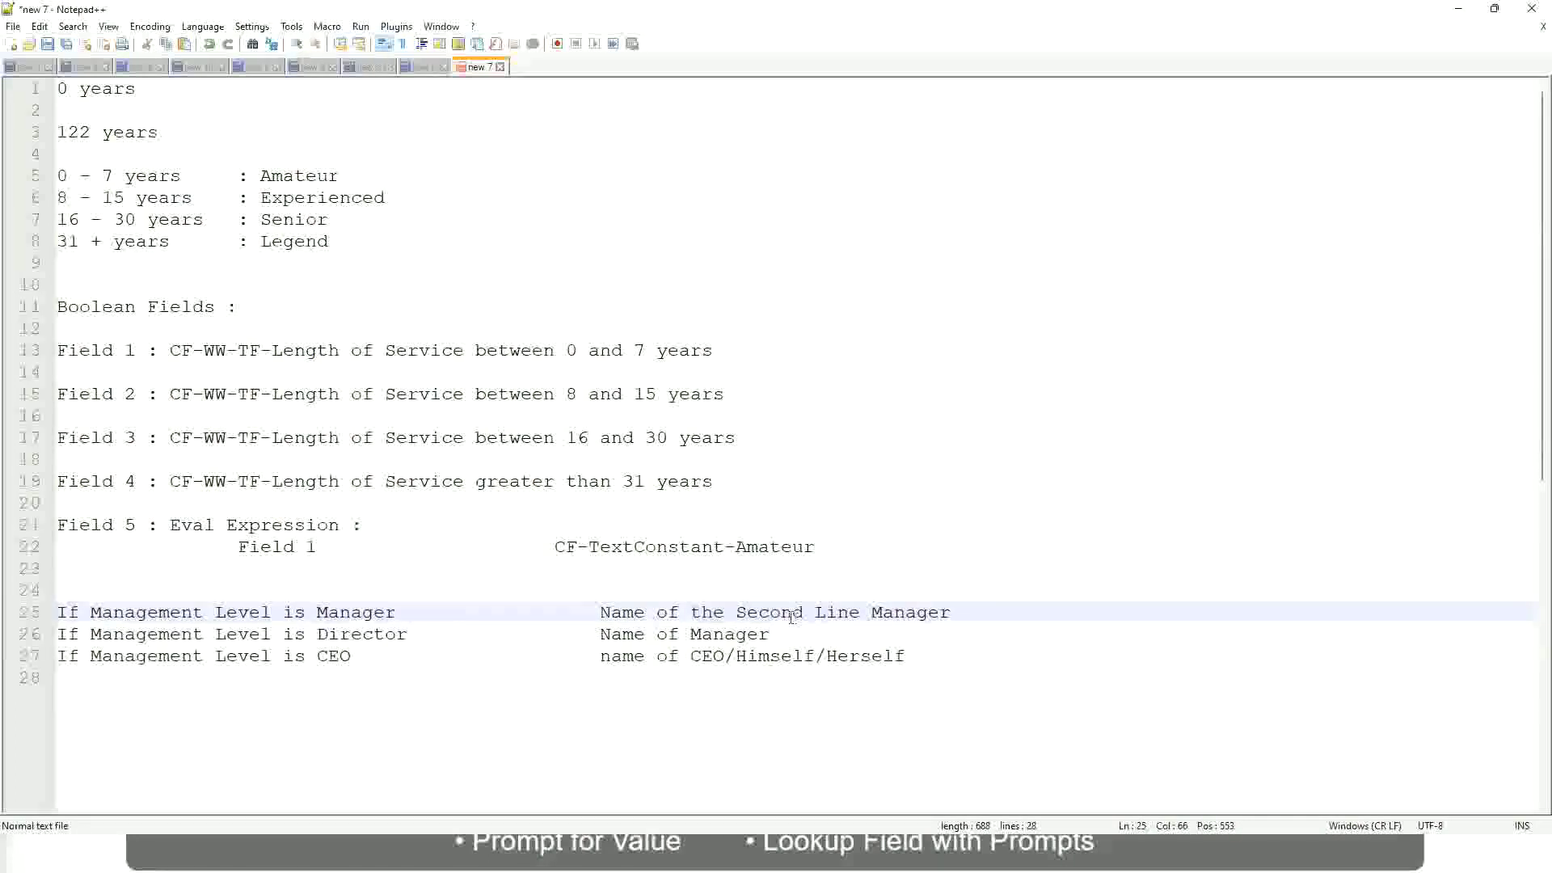
left_click(404, 612)
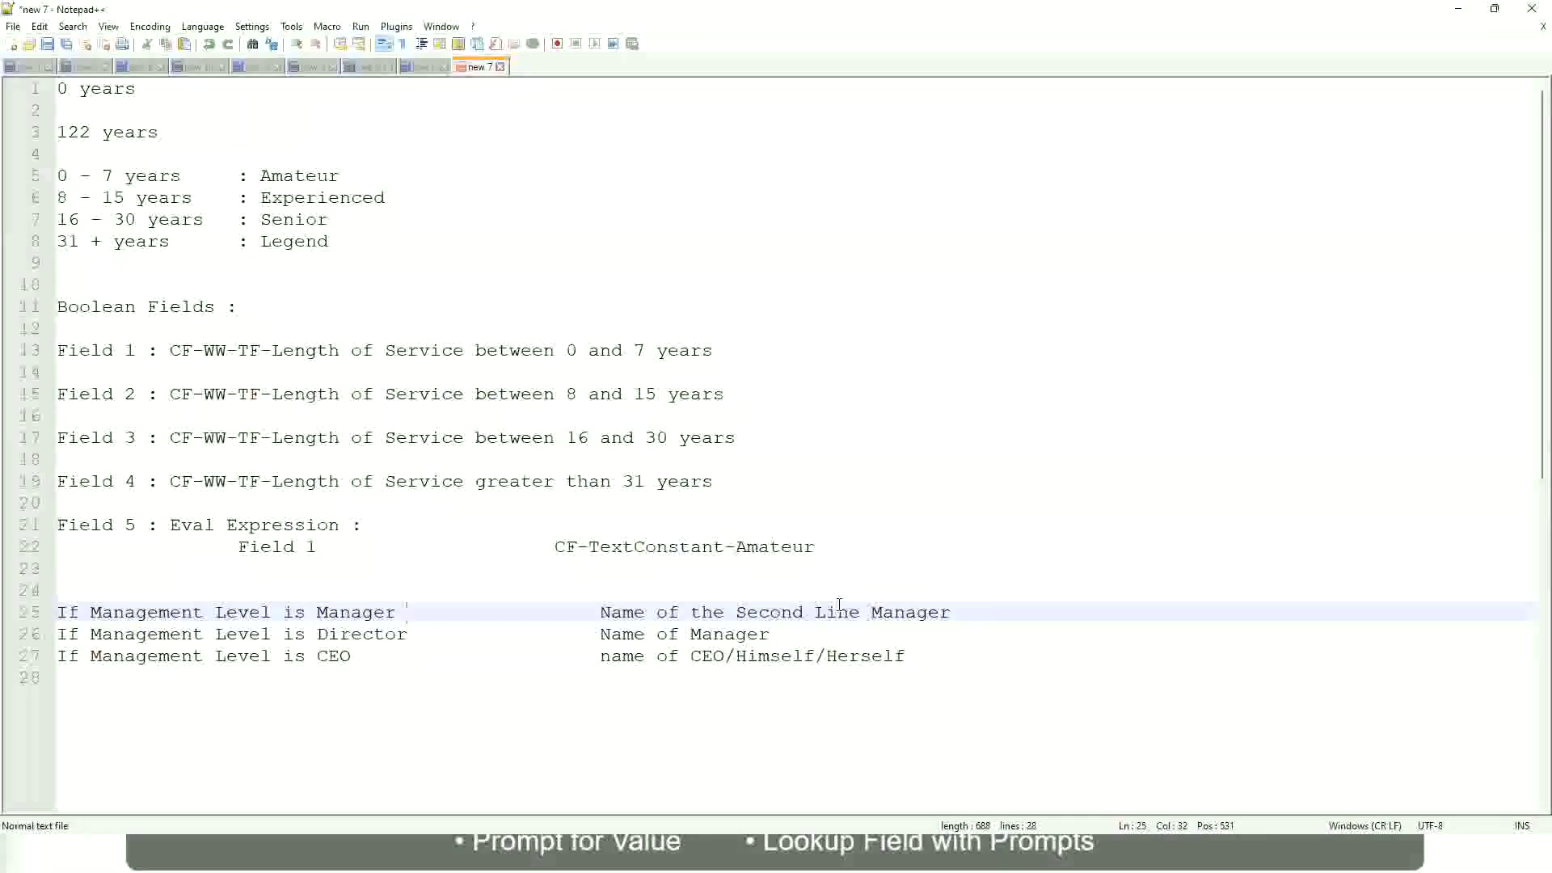
left_click(795, 611)
left_click_drag(849, 612, 861, 612)
left_click(975, 611)
left_click(918, 612)
- Highlight the band names Amateur and Experienced, then point through the CEO, Manager and Director rules
double_click(300, 176)
double_click(315, 198)
left_click(297, 220)
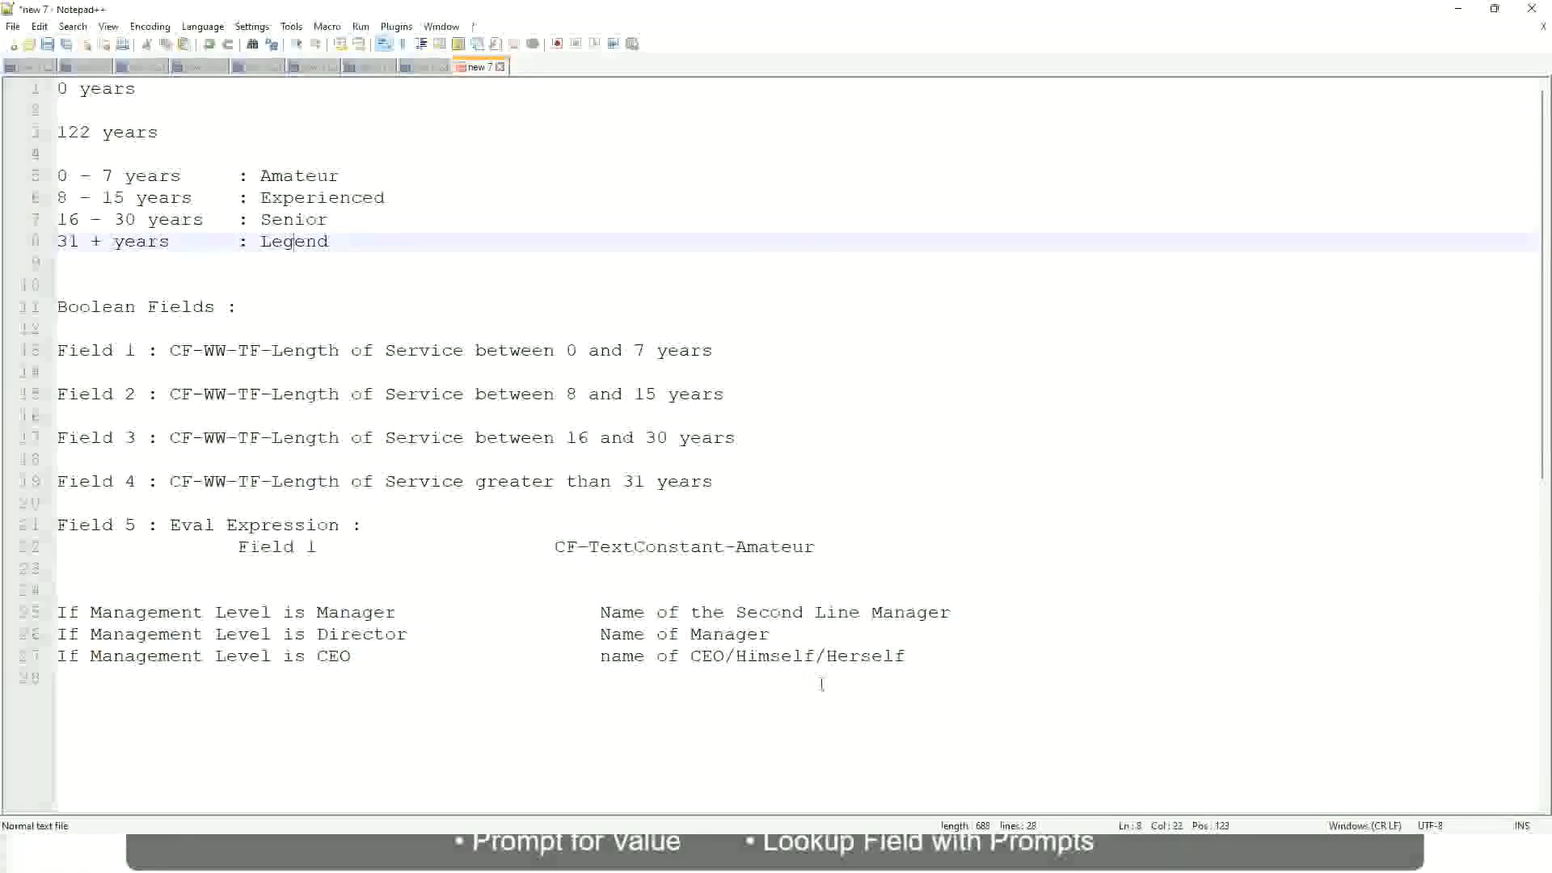
left_click(793, 657)
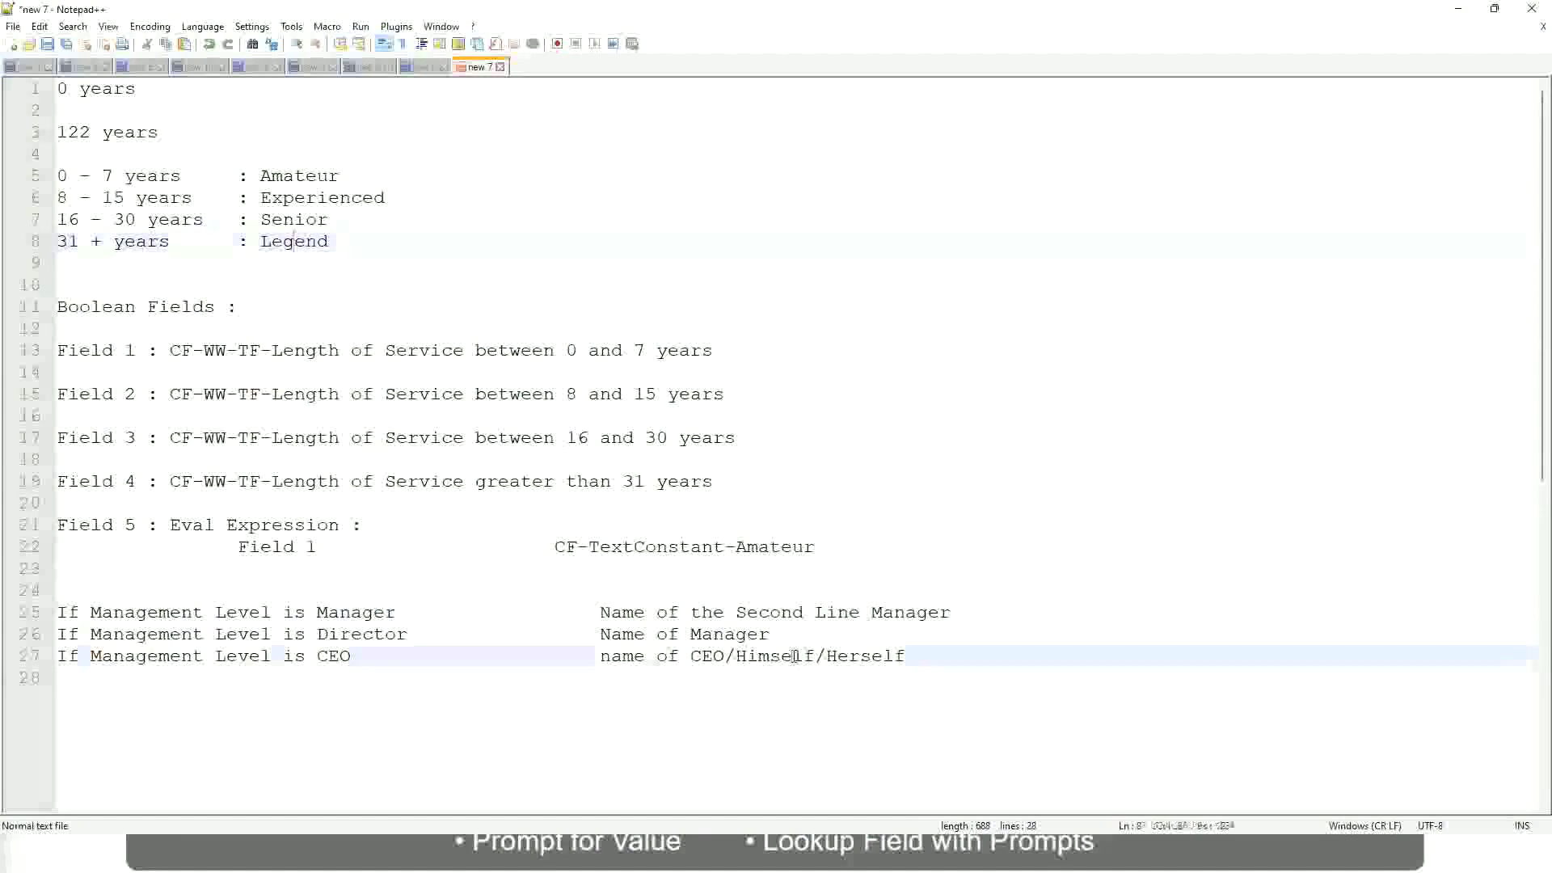
left_click(727, 632)
left_click(746, 615)
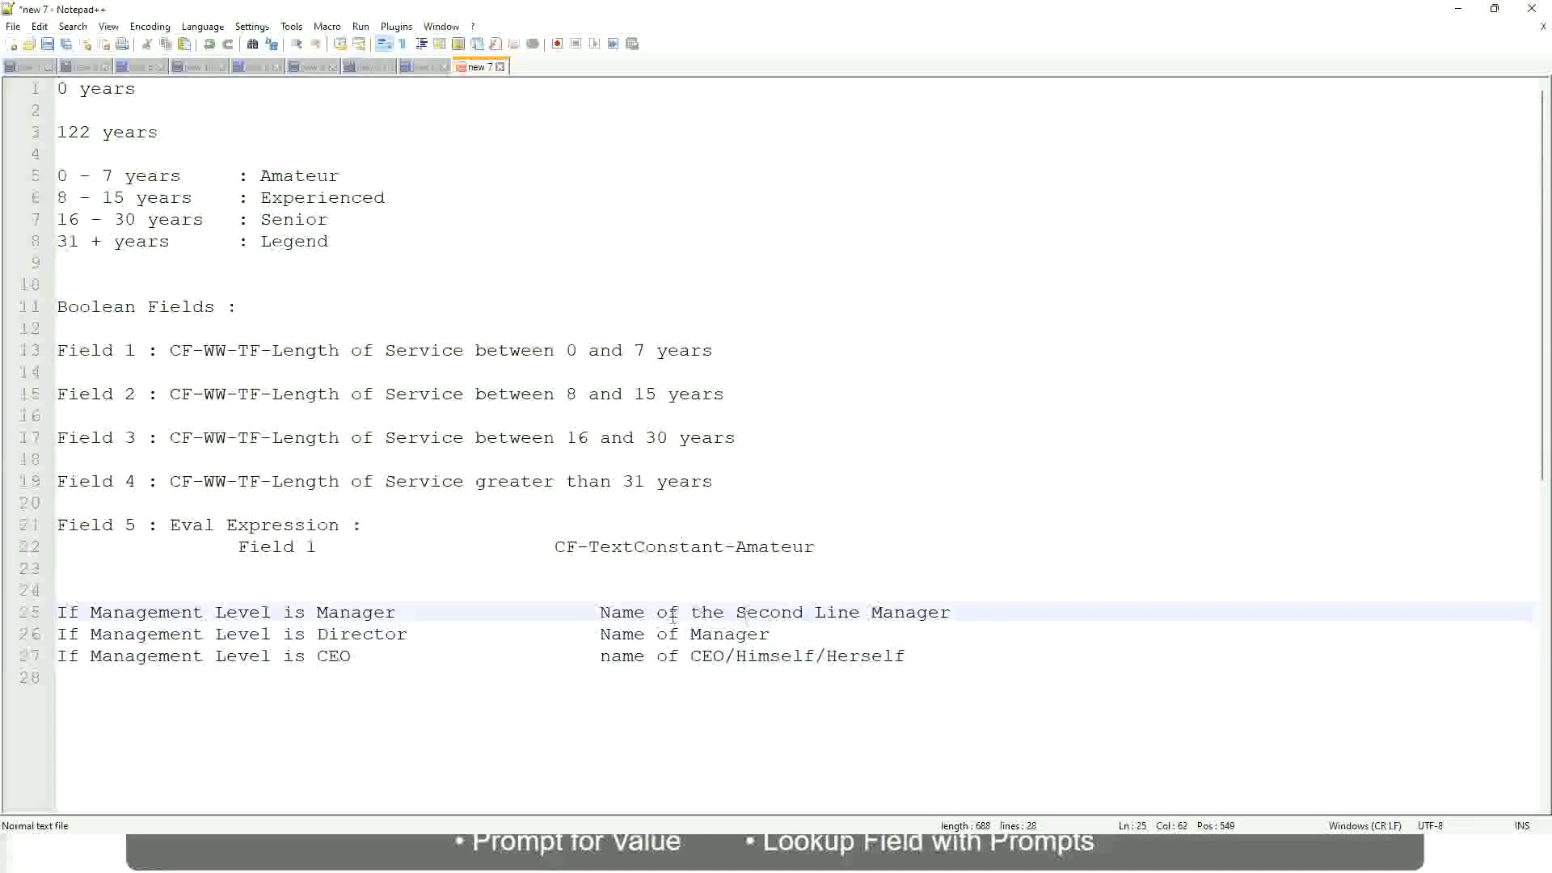
left_click(422, 644)
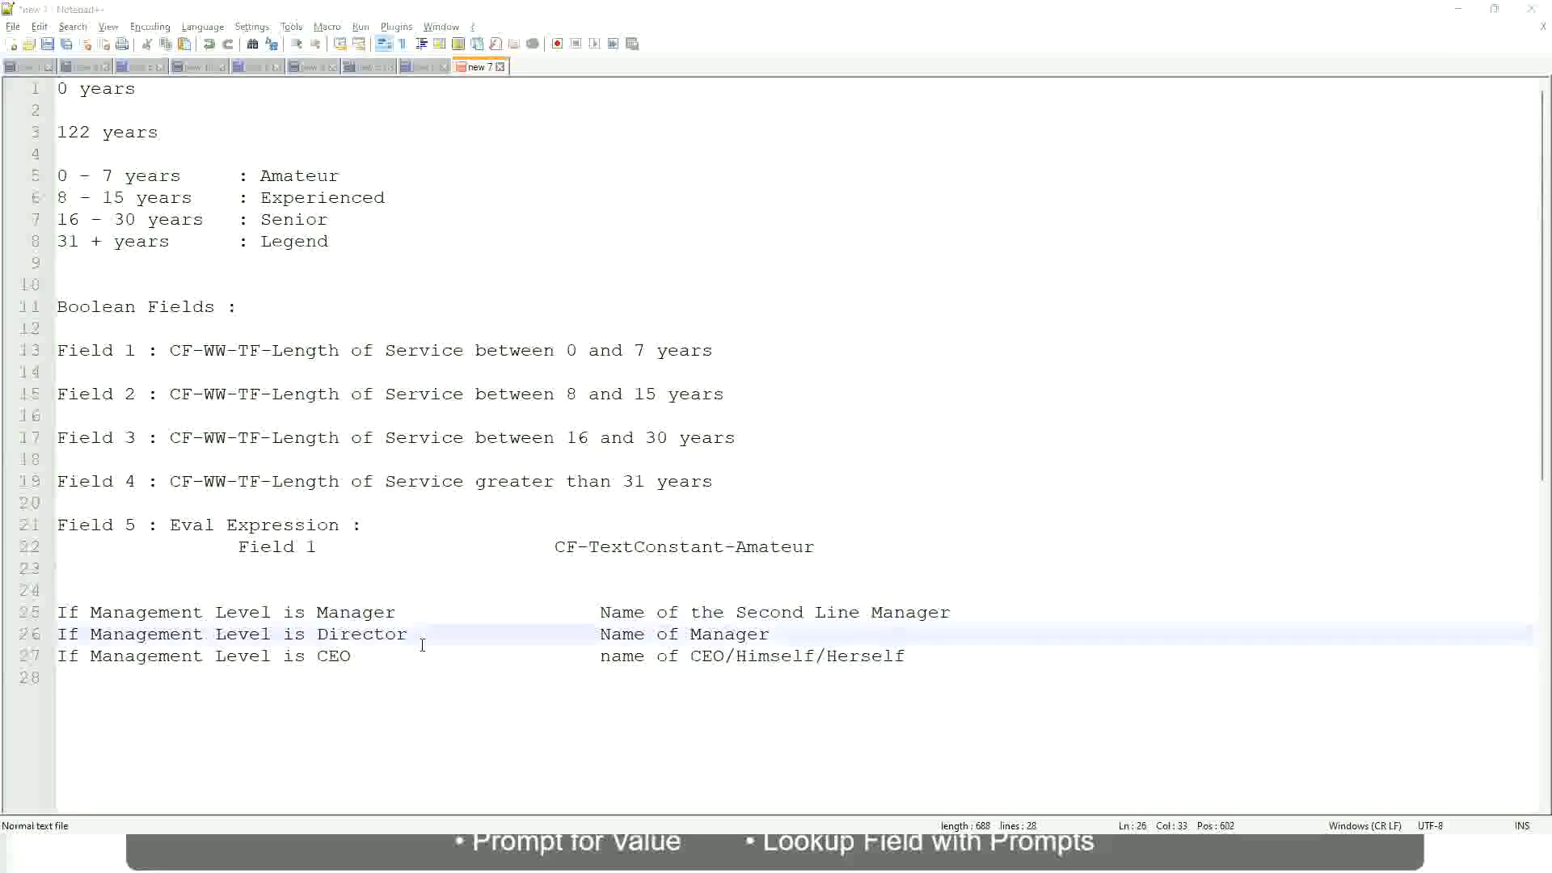
scroll(395, 515, "down", 3)
scroll(603, 310, "up", 3)
- In Workday, copy the saved calculated field's name and close the confirmation with Done
right_click(914, 152)
left_click(960, 239)
left_click(148, 830)
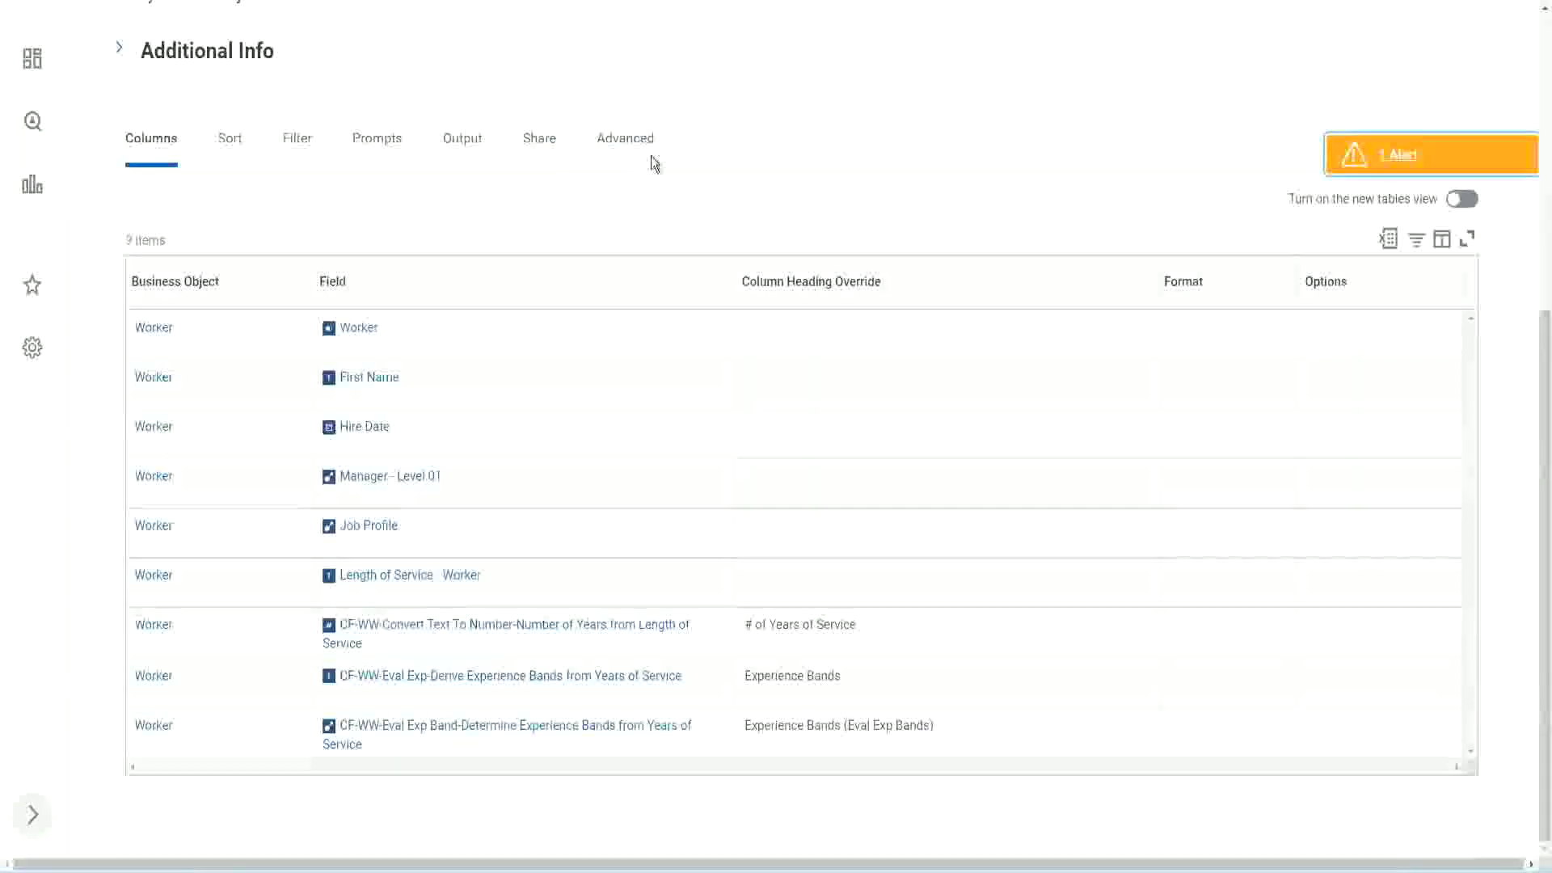
- Open the WW Employee Details custom report for editing and review its nine columns
scroll(676, 218, "up", 5)
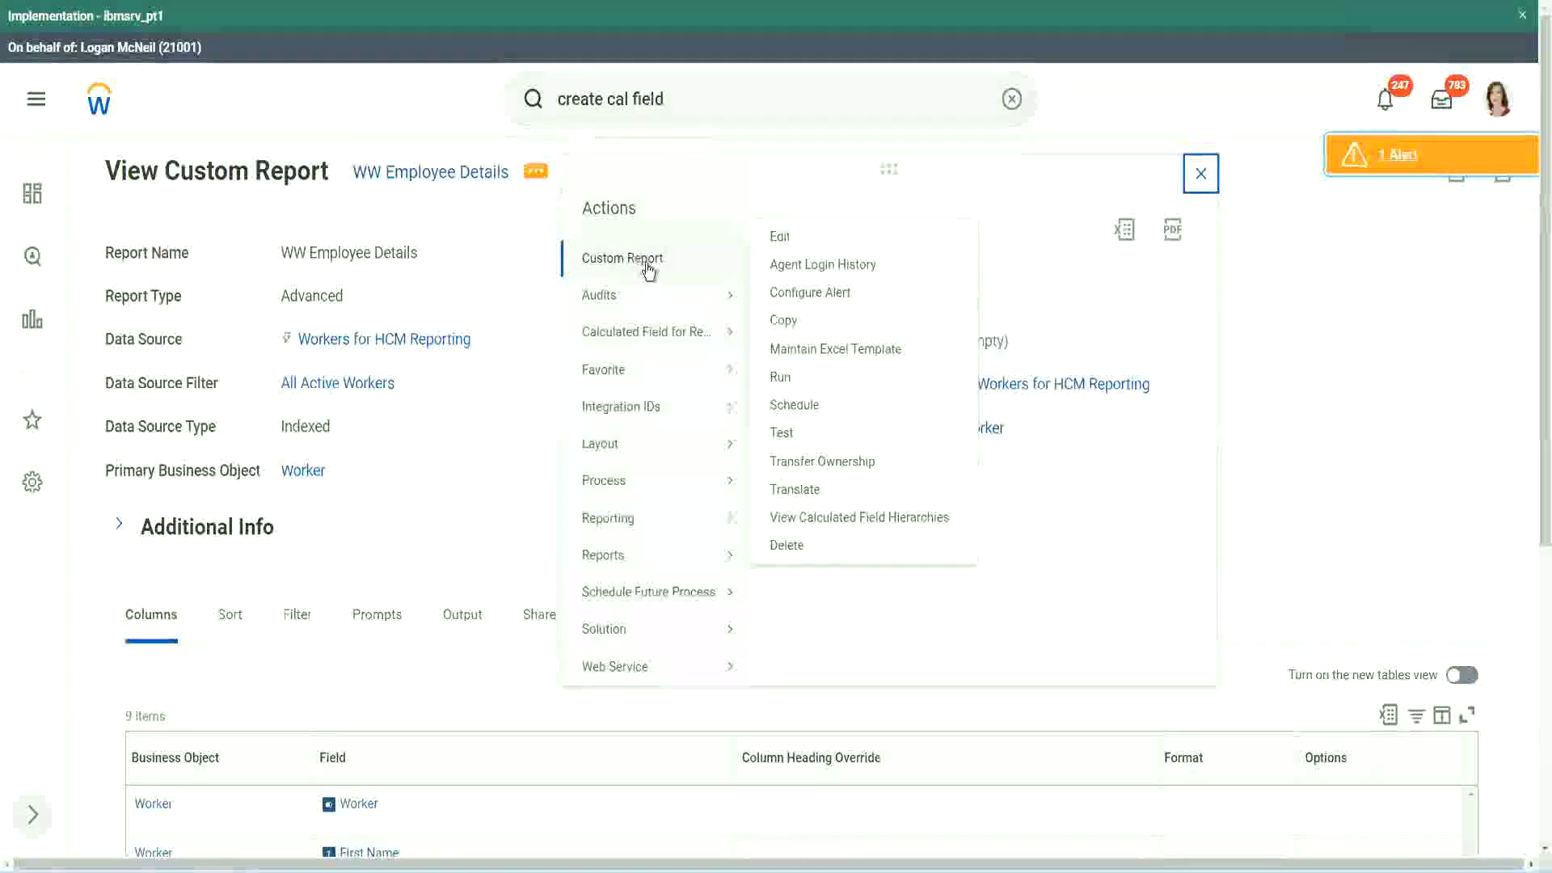
left_click(782, 236)
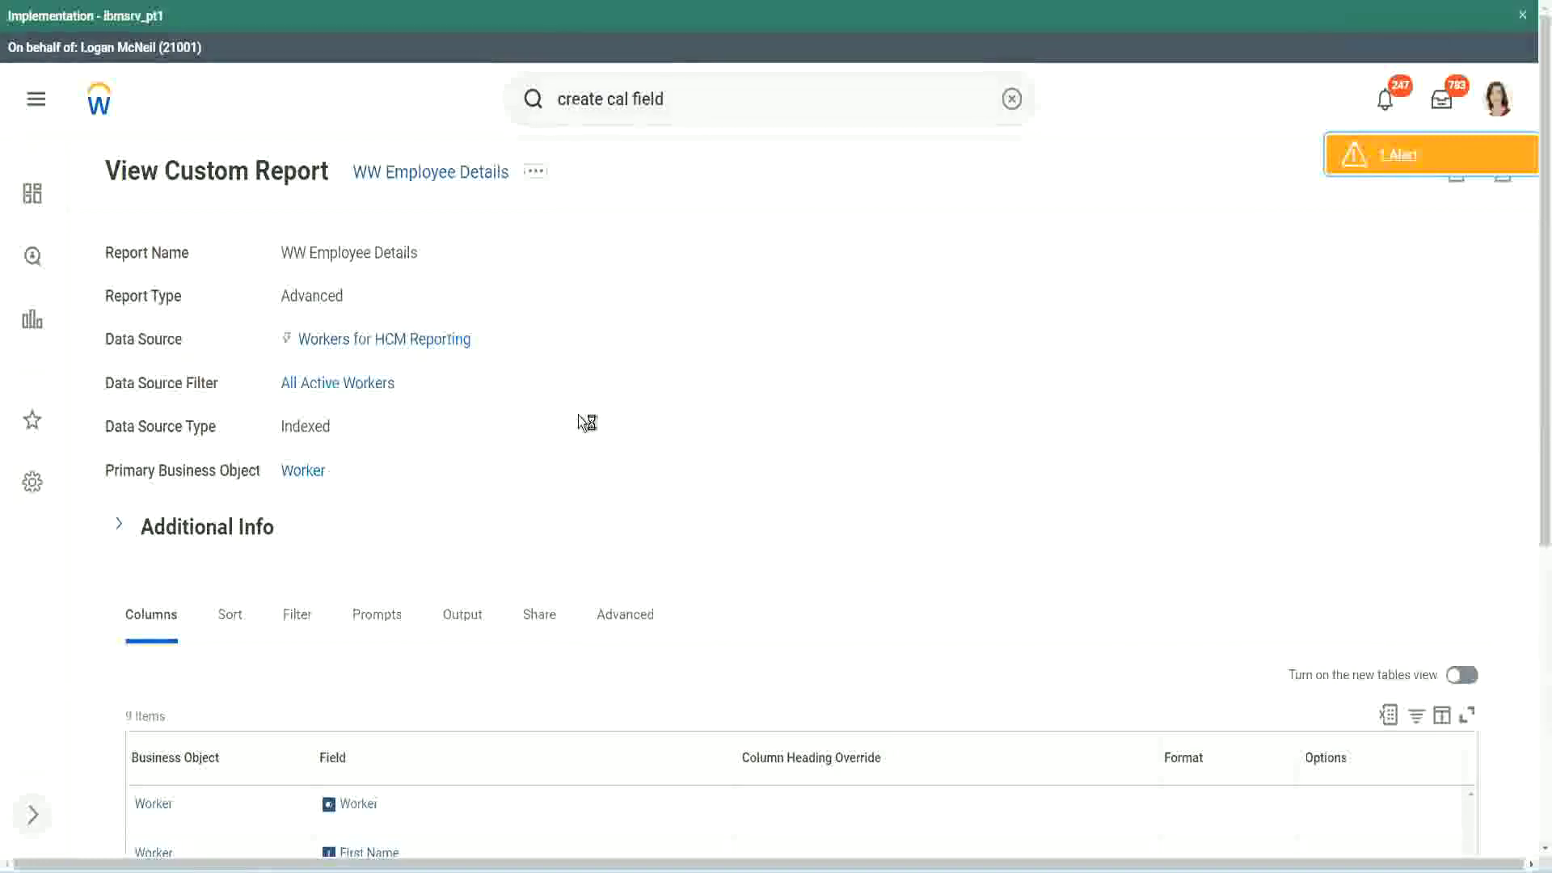
scroll(599, 425, "down", 5)
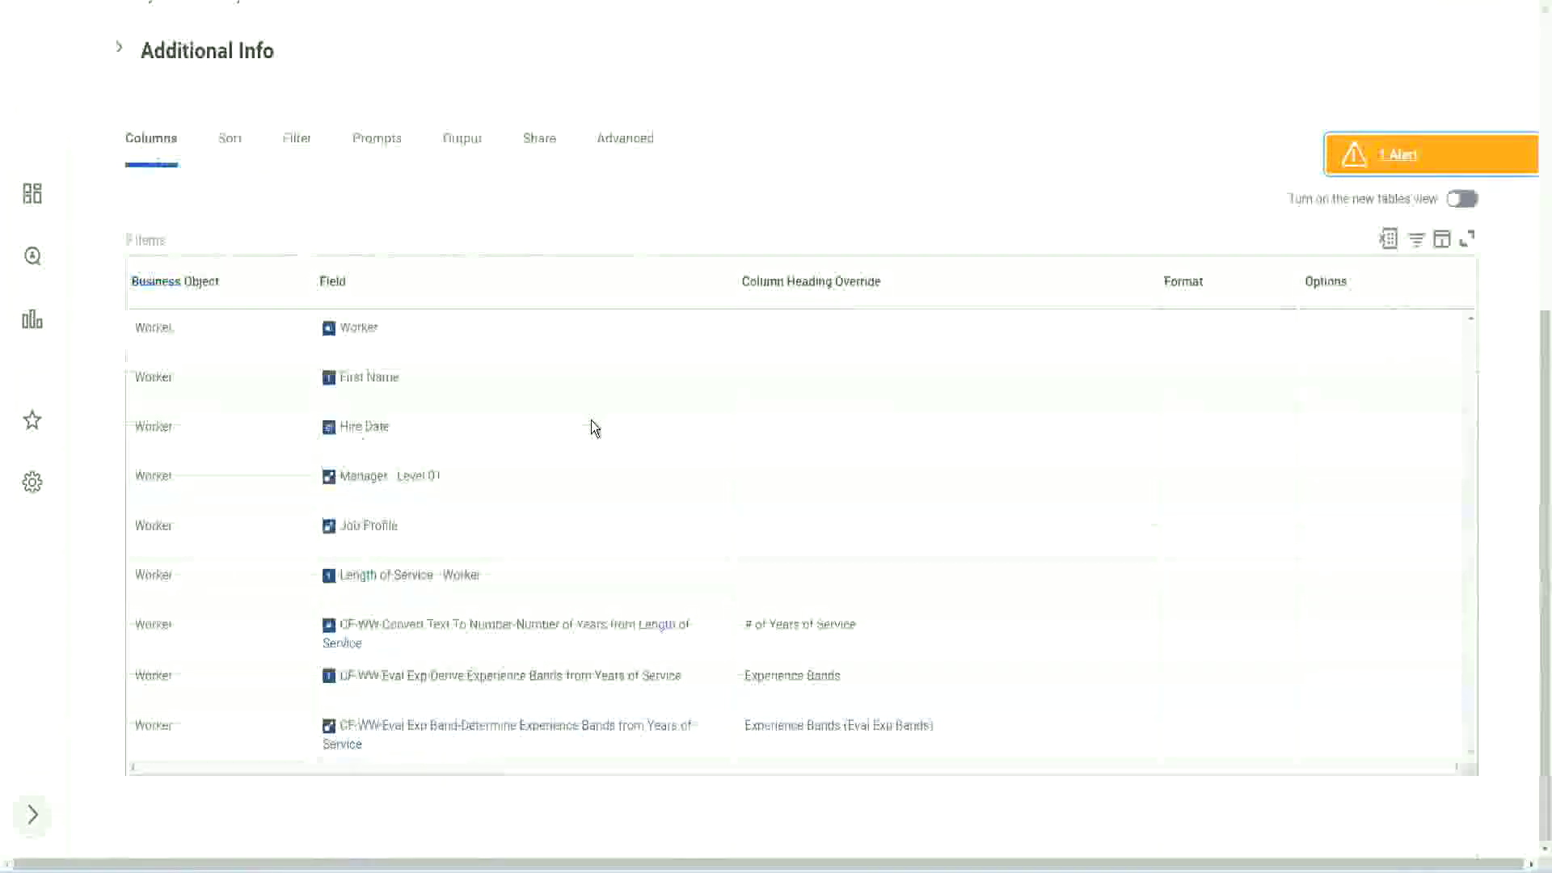
- Add a column using the CF-WW-LRB Identify Experience Bands from years of Service field
scroll(580, 445, "down", 5)
scroll(202, 571, "down", 2)
scroll(356, 473, "down", 4)
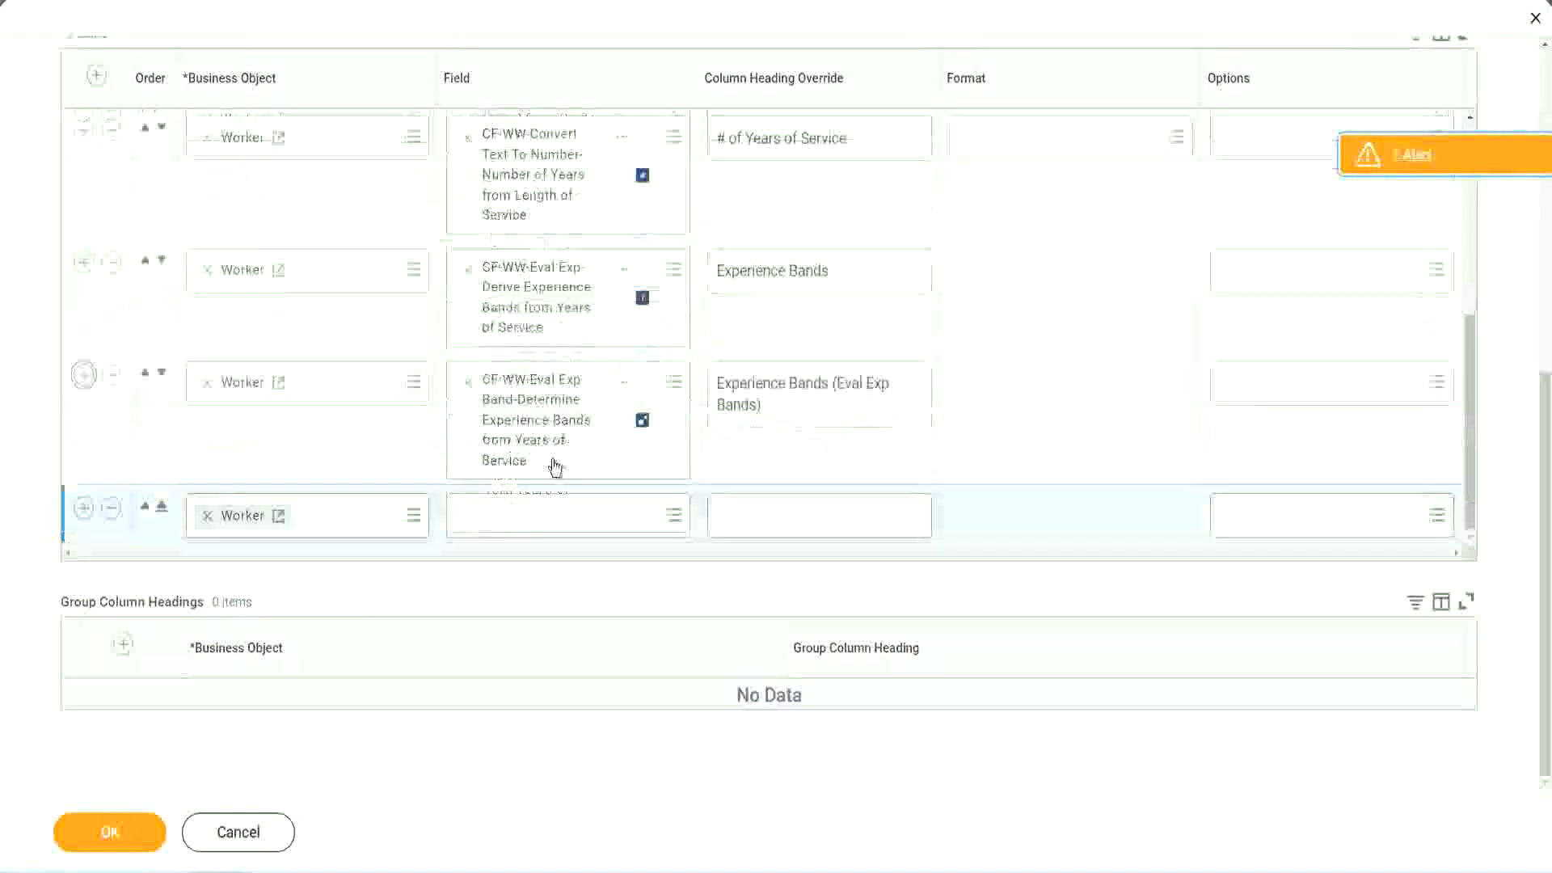
left_click(534, 517)
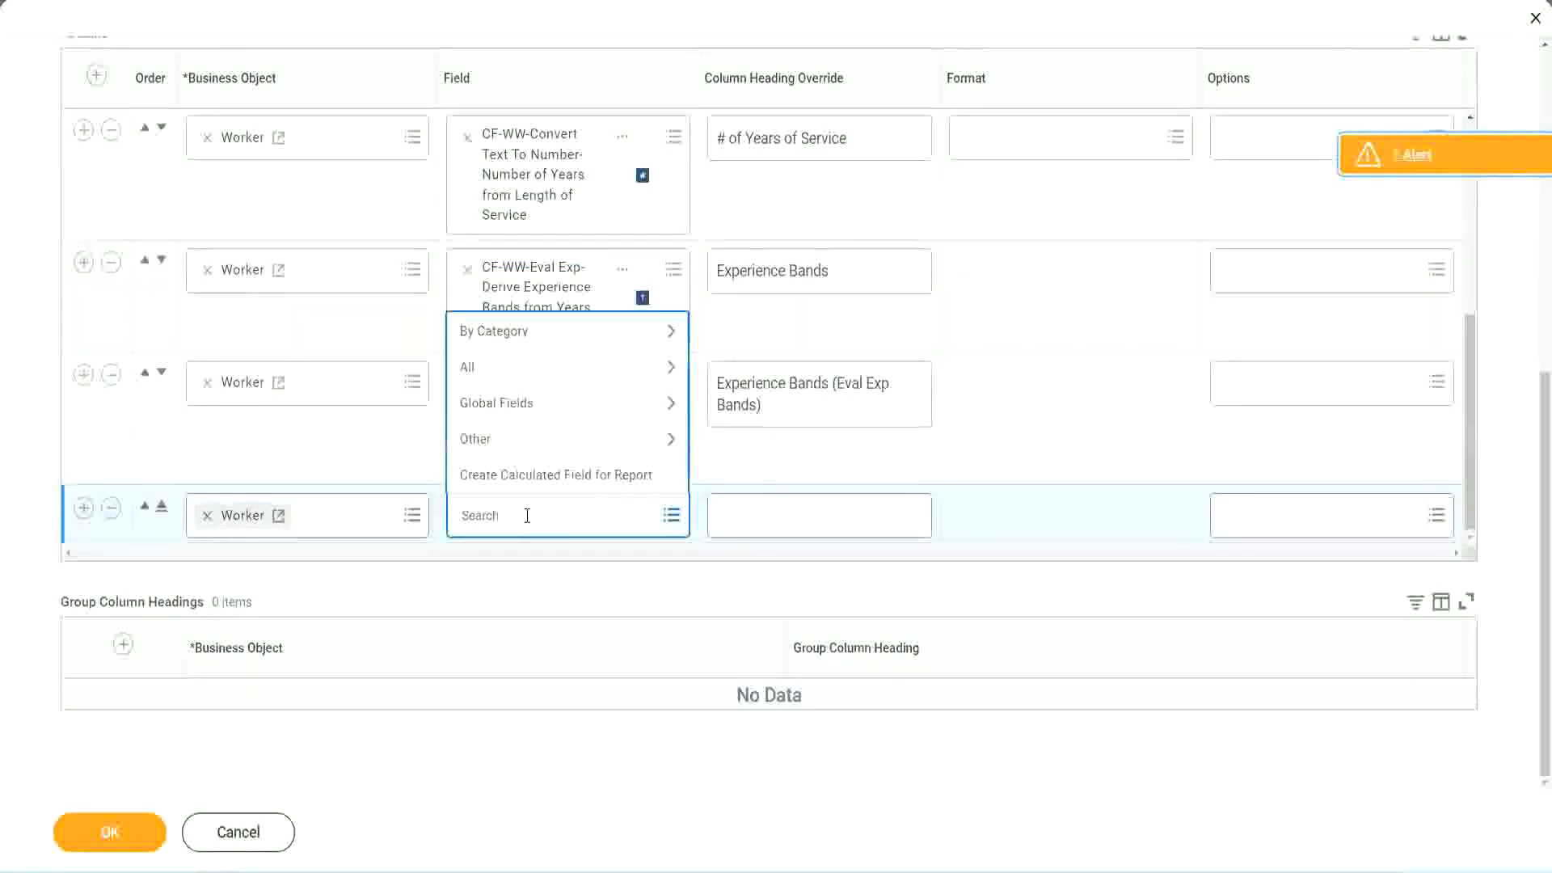
type("Experience Bands from years of Service")
key("Return")
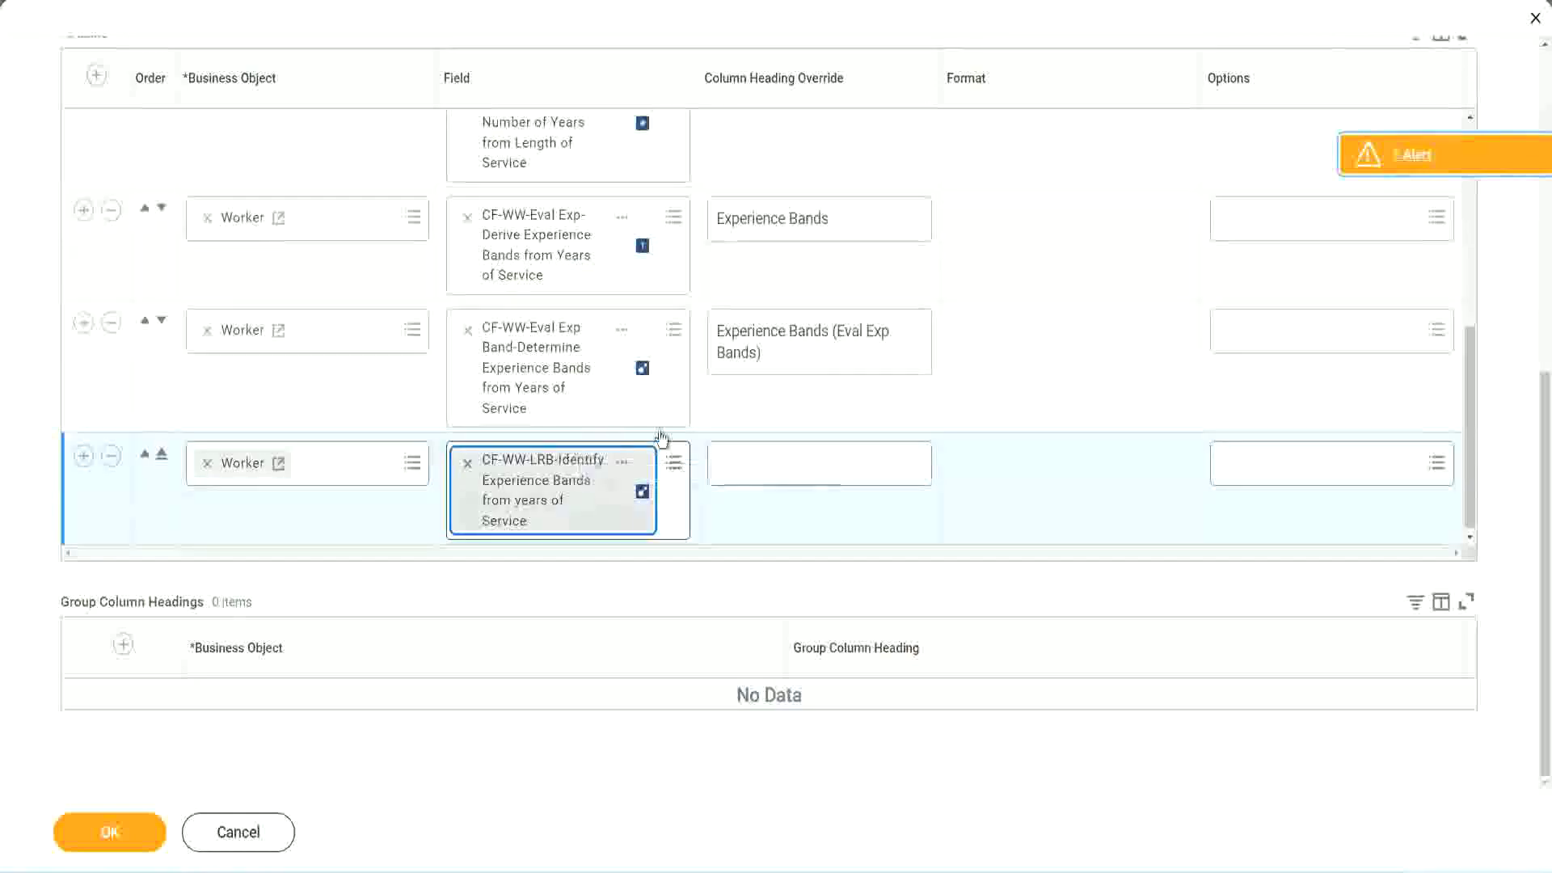
- Set the new column's heading override to 'Experience Bands (LRB)'
left_click(774, 475)
type("Experienc")
key("BackSpace")
key("BackSpace")
key("BackSpace")
type("ience Bands (LRB)")
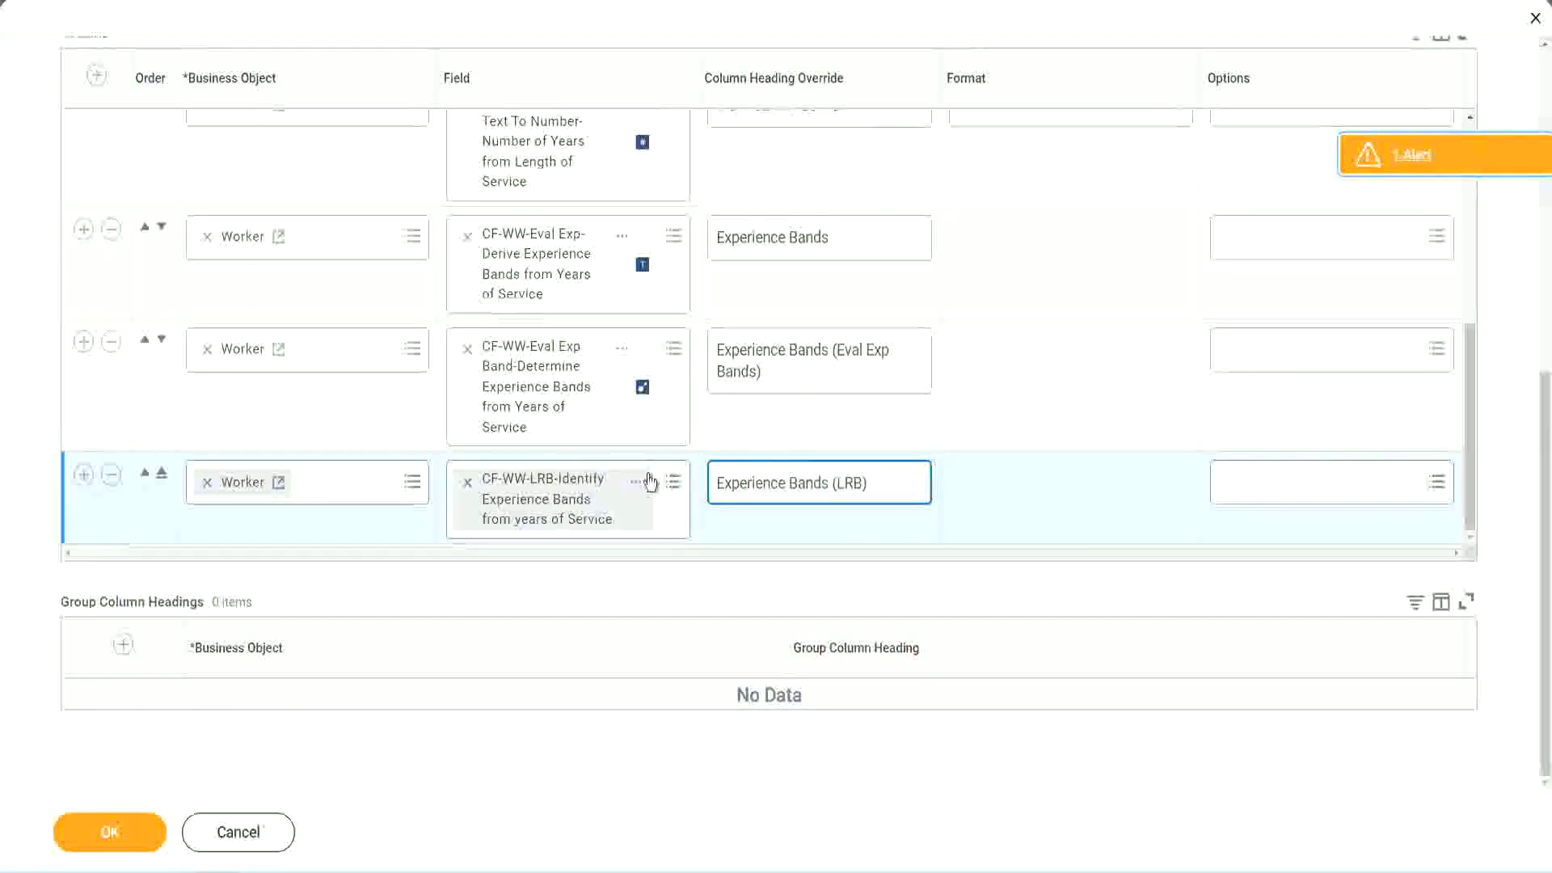
- Save the columns and run the report with empty worker type prompts
left_click(136, 848)
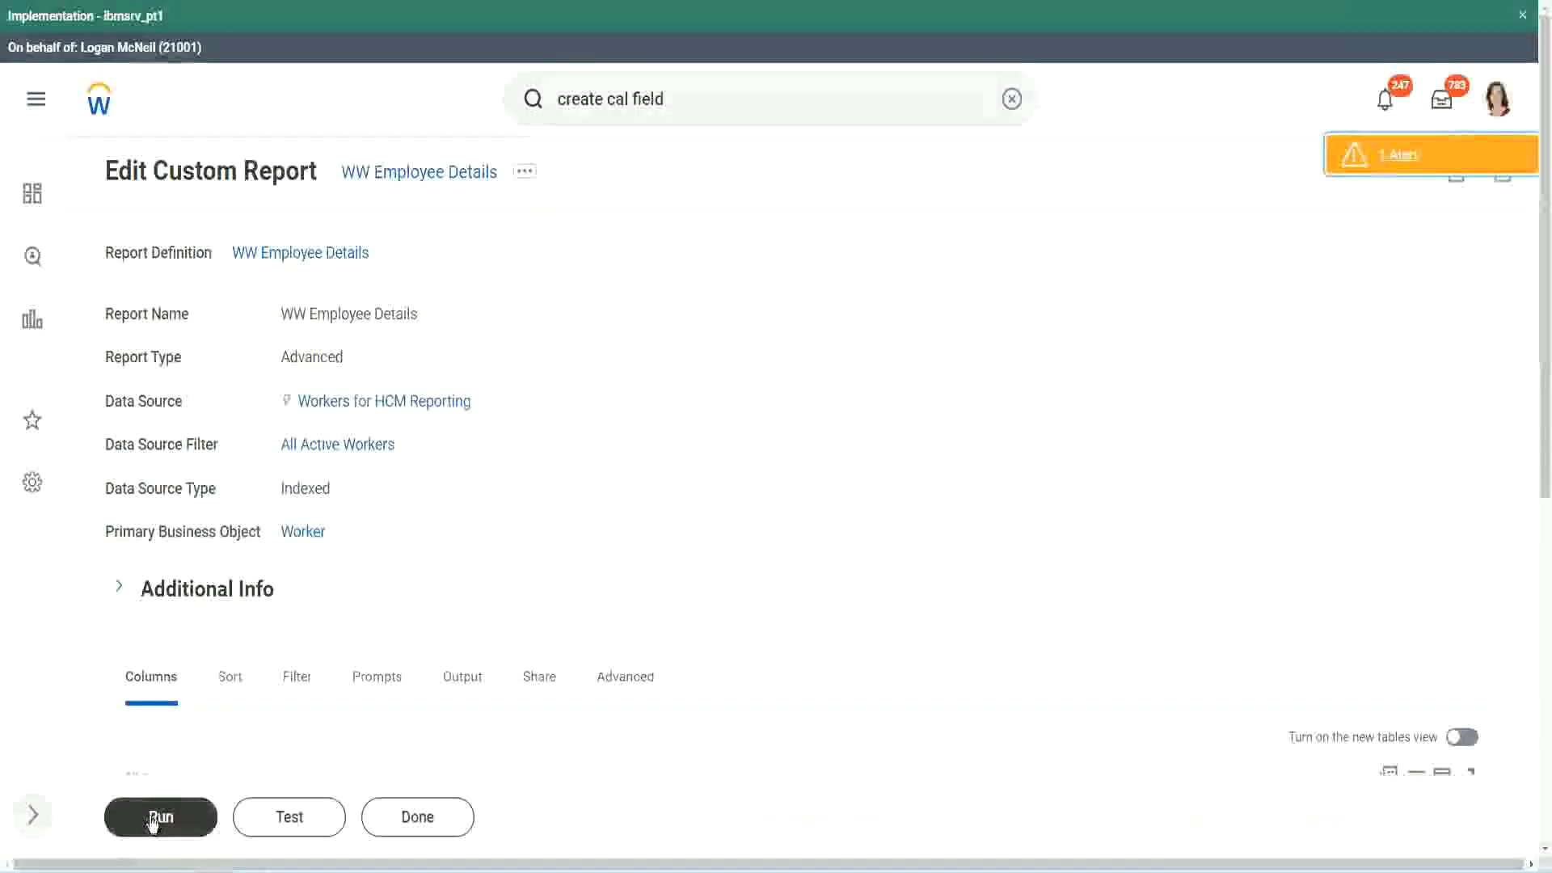
left_click(136, 819)
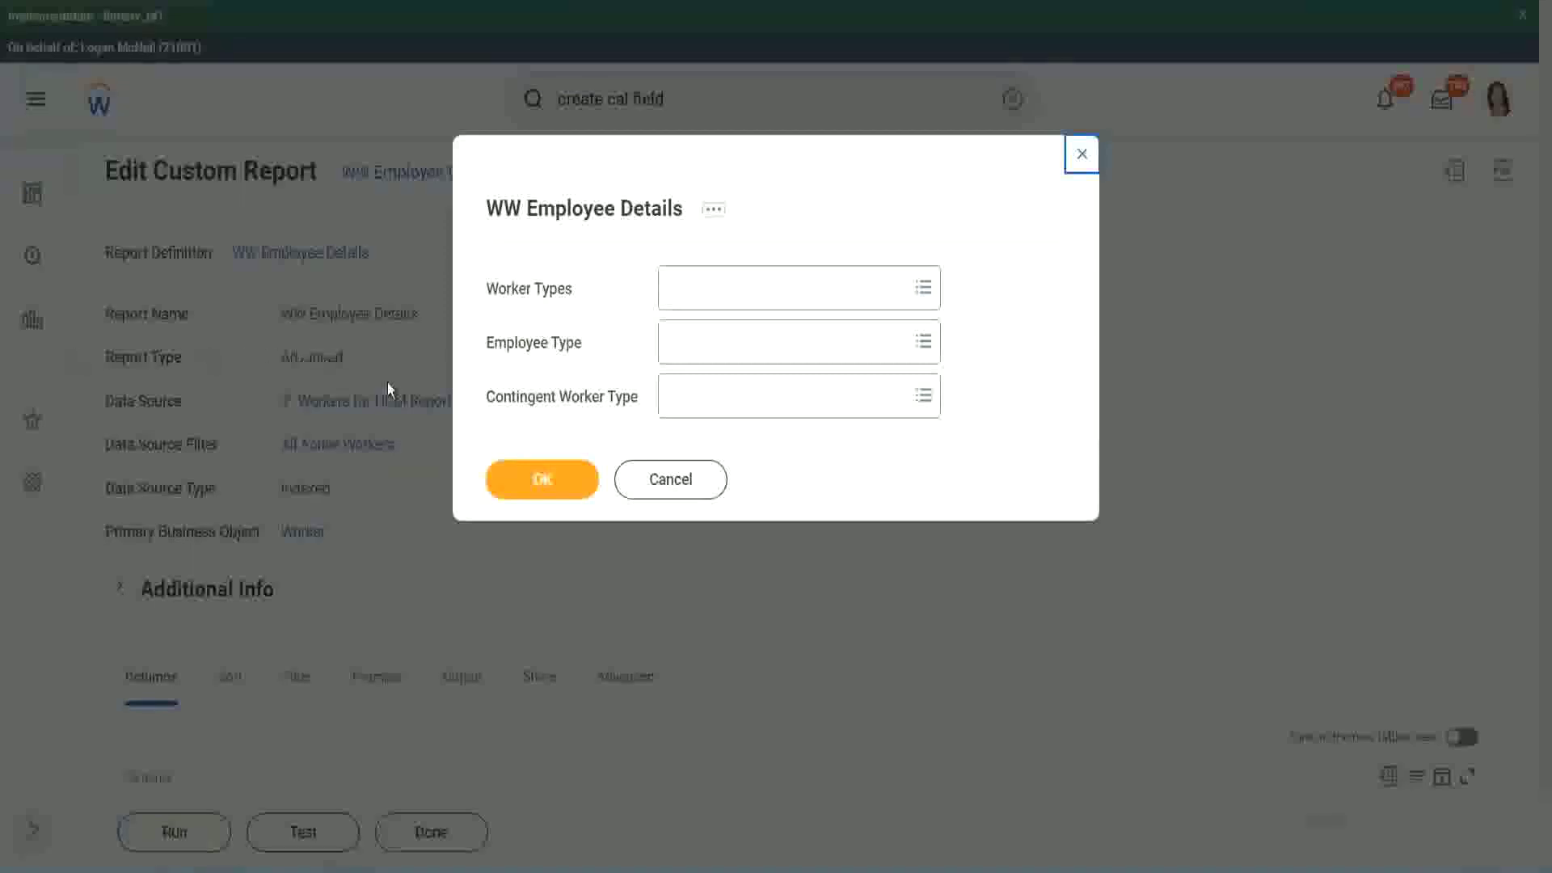
left_click(551, 484)
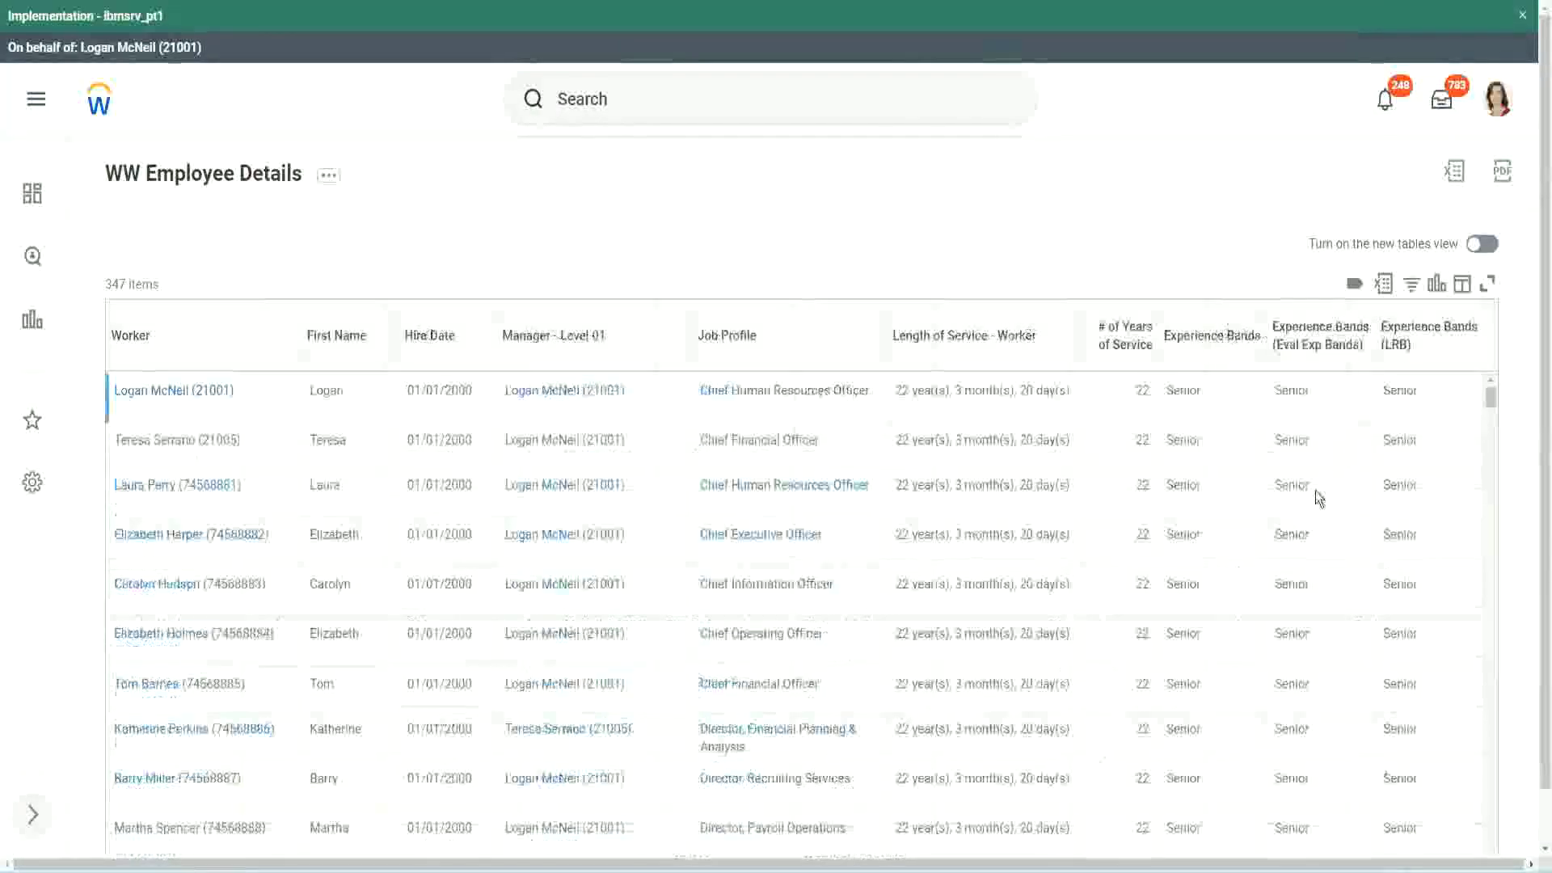
scroll(1311, 504, "down", 3)
scroll(1290, 509, "down", 3)
scroll(1291, 548, "down", 3)
scroll(1283, 548, "down", 2)
scroll(1285, 552, "down", 3)
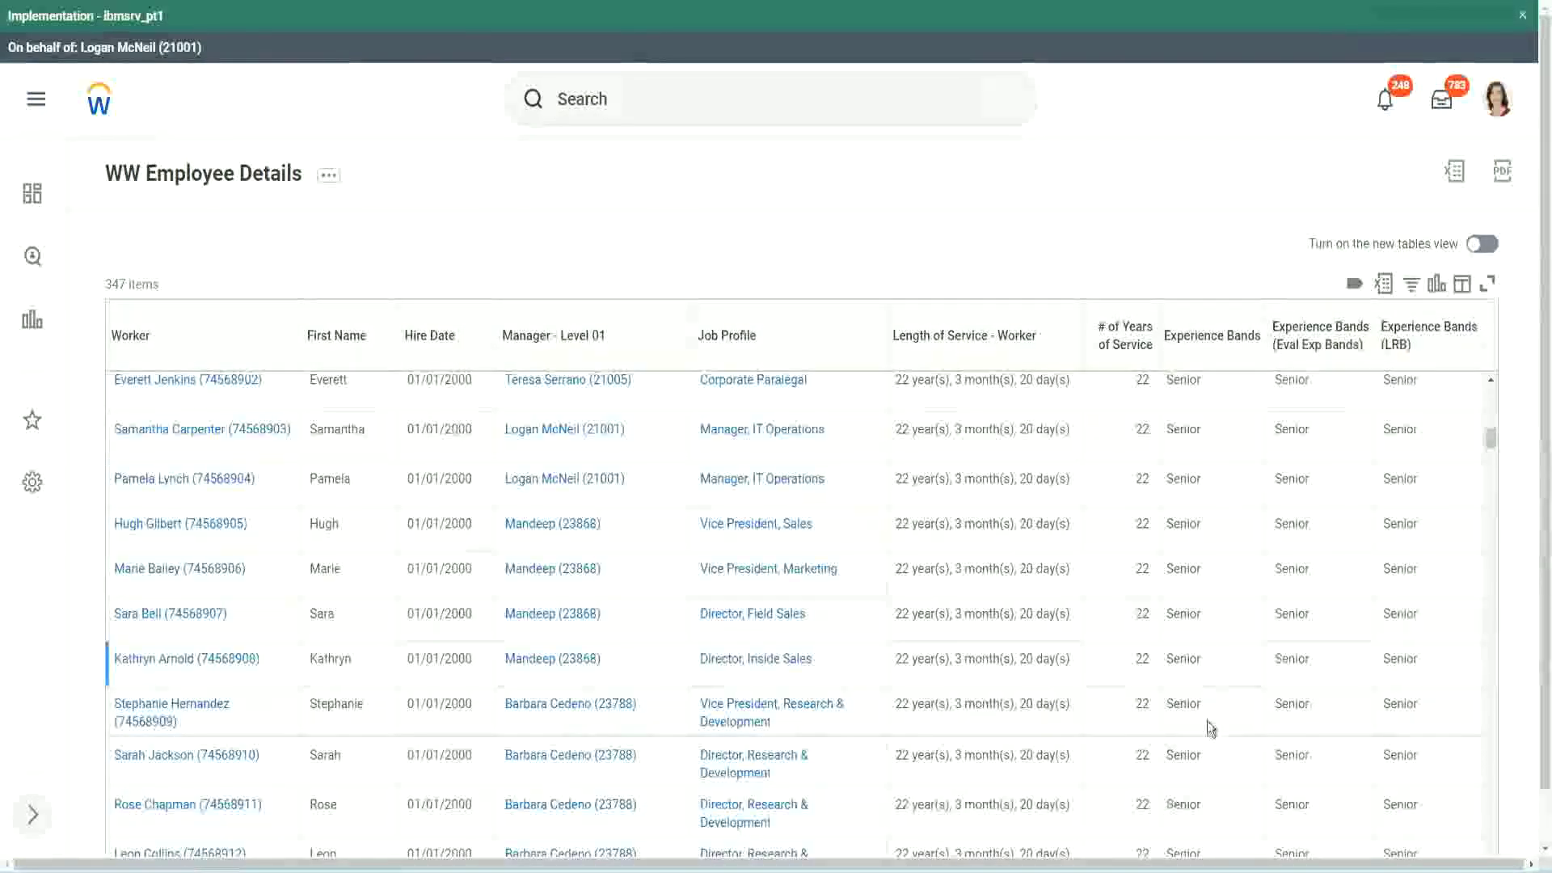
scroll(1206, 711, "down", 3)
scroll(1214, 574, "down", 1)
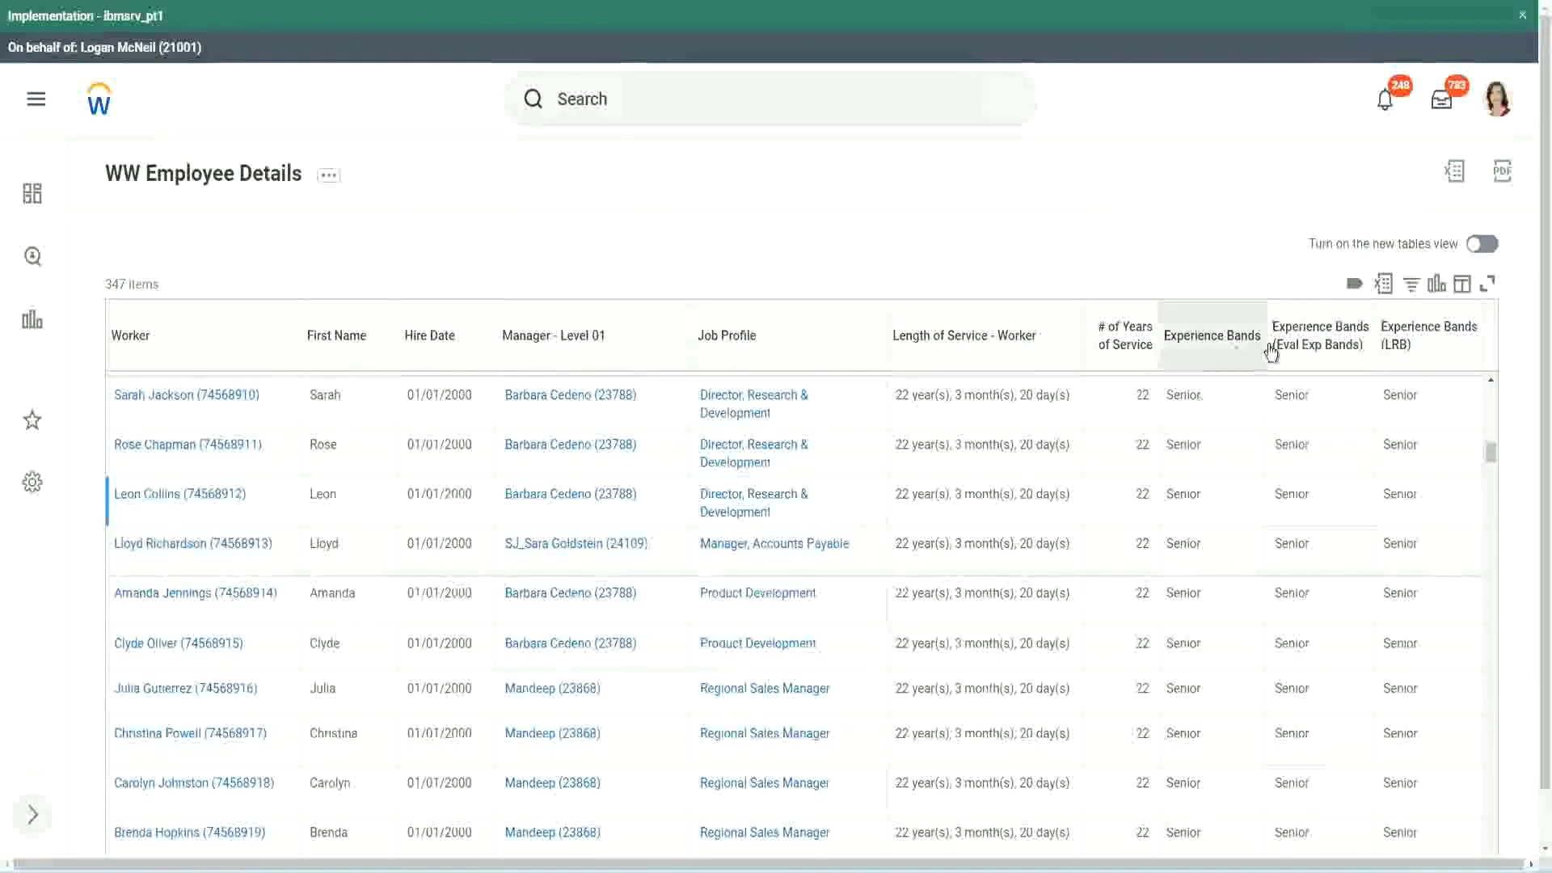